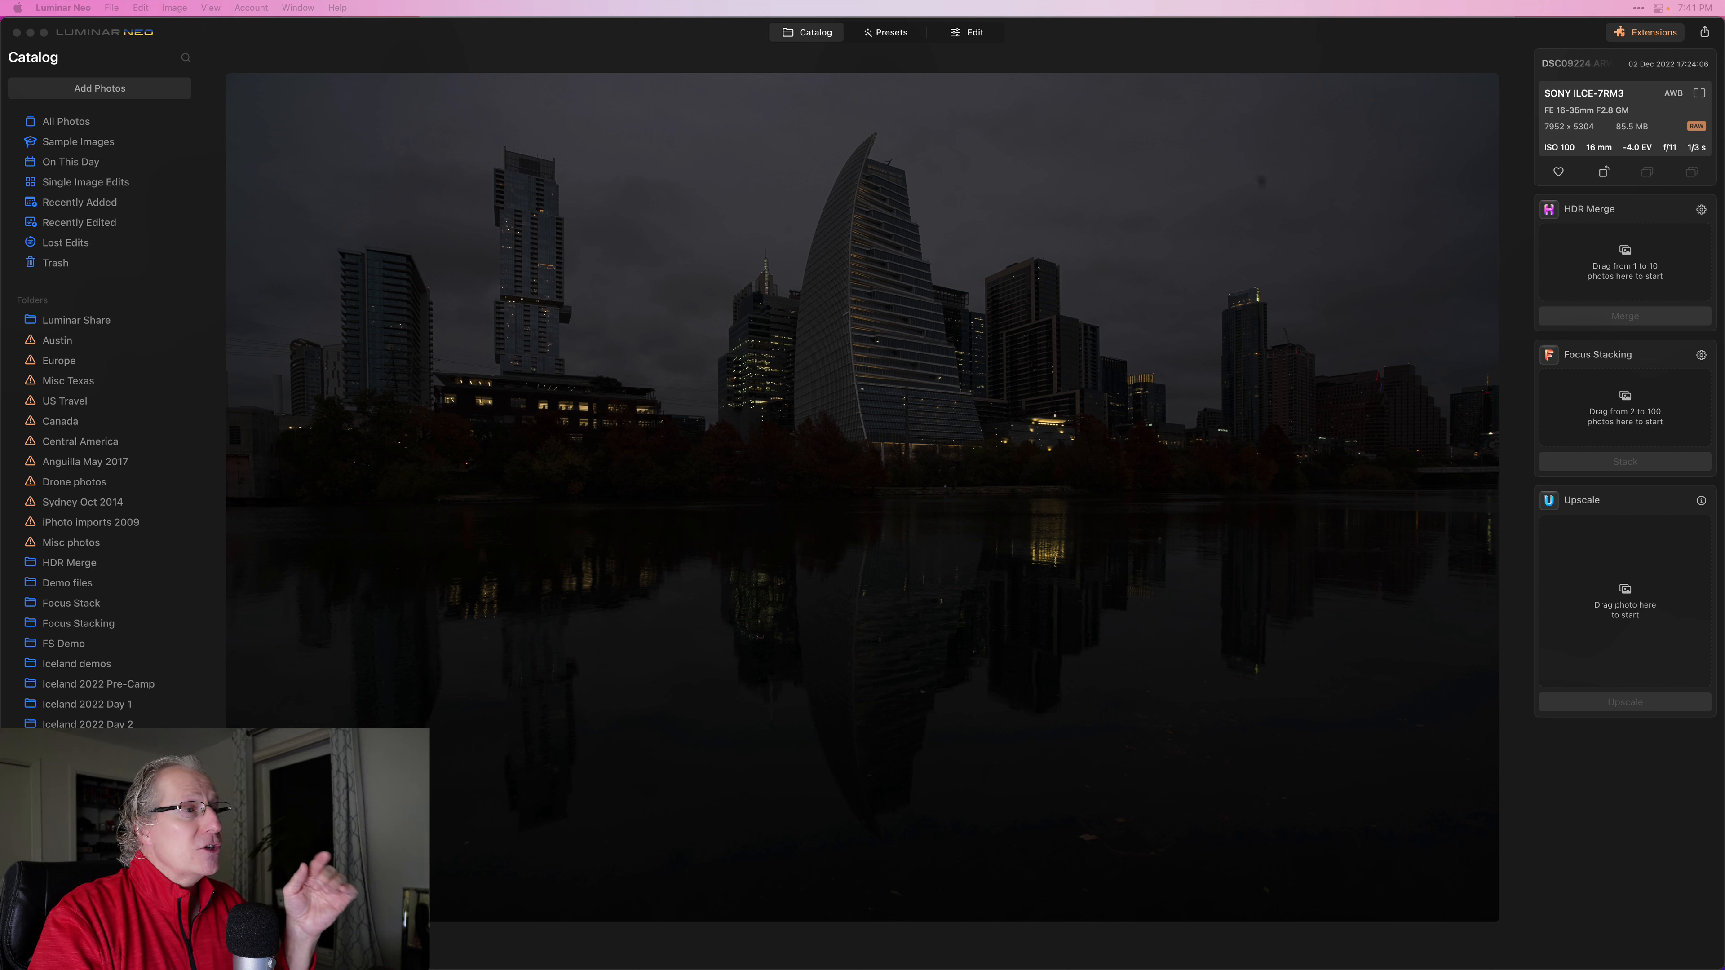
# Load the three bracketed skyline exposures, from the -4.0 EV frame to the 0.0 EV frame, into HDR Merge
pyautogui.press('Right')
pyautogui.press('Right')
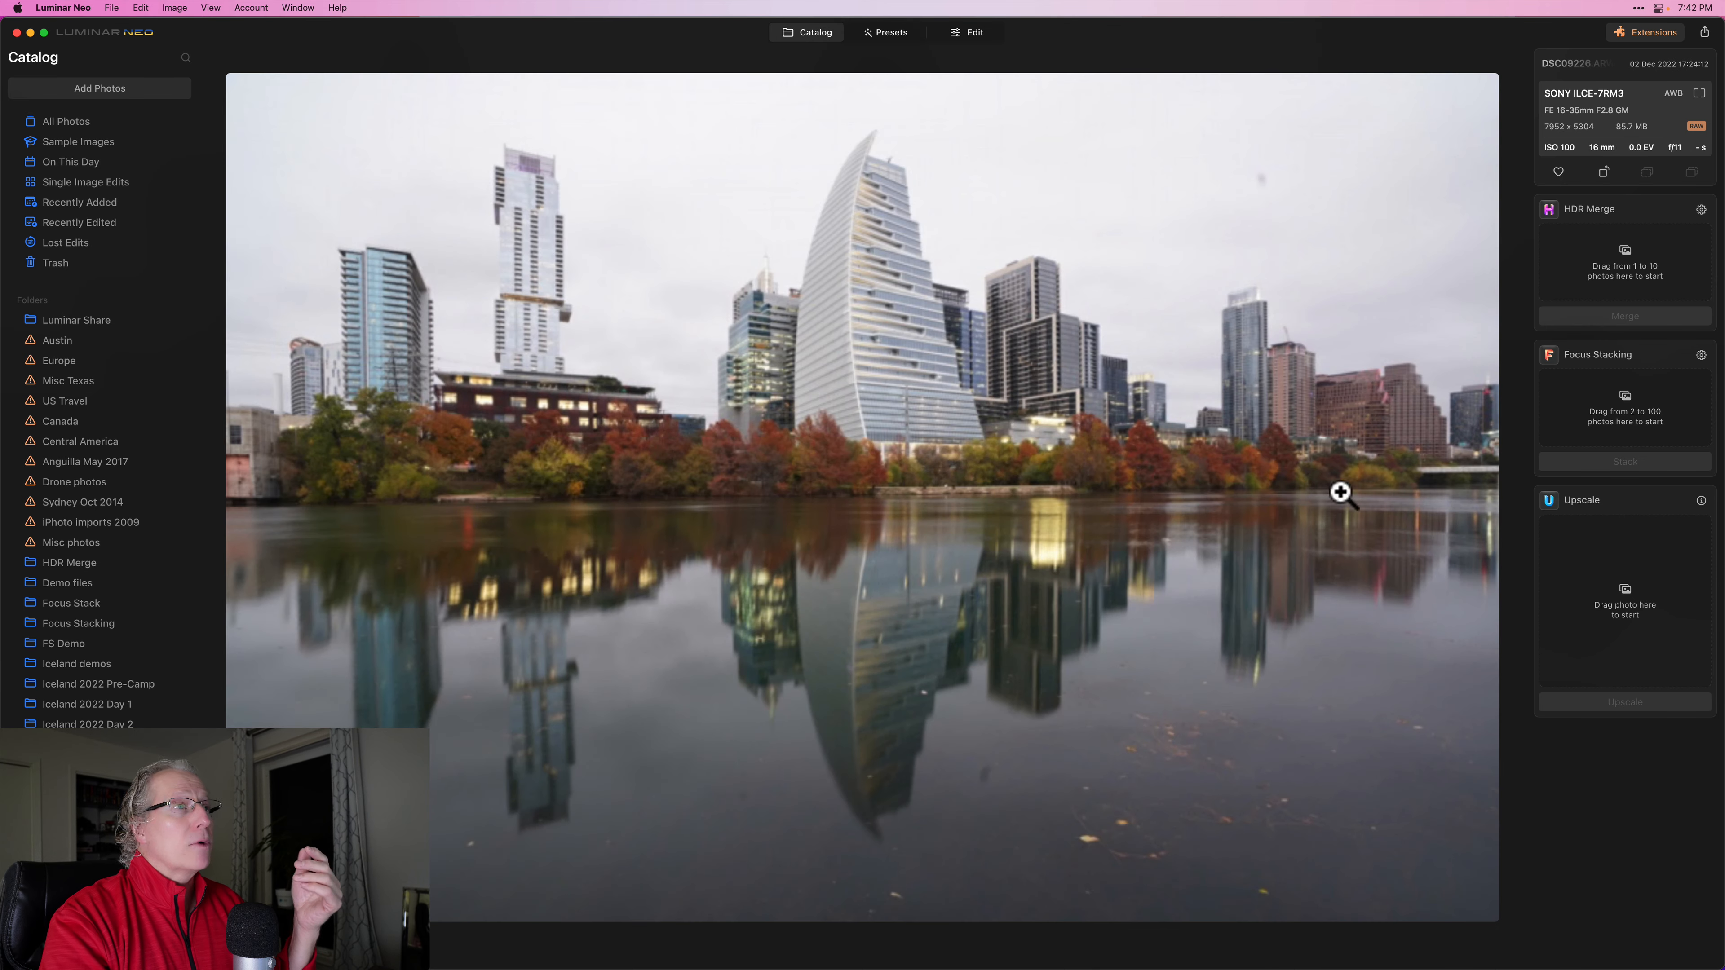
pyautogui.click(805, 34)
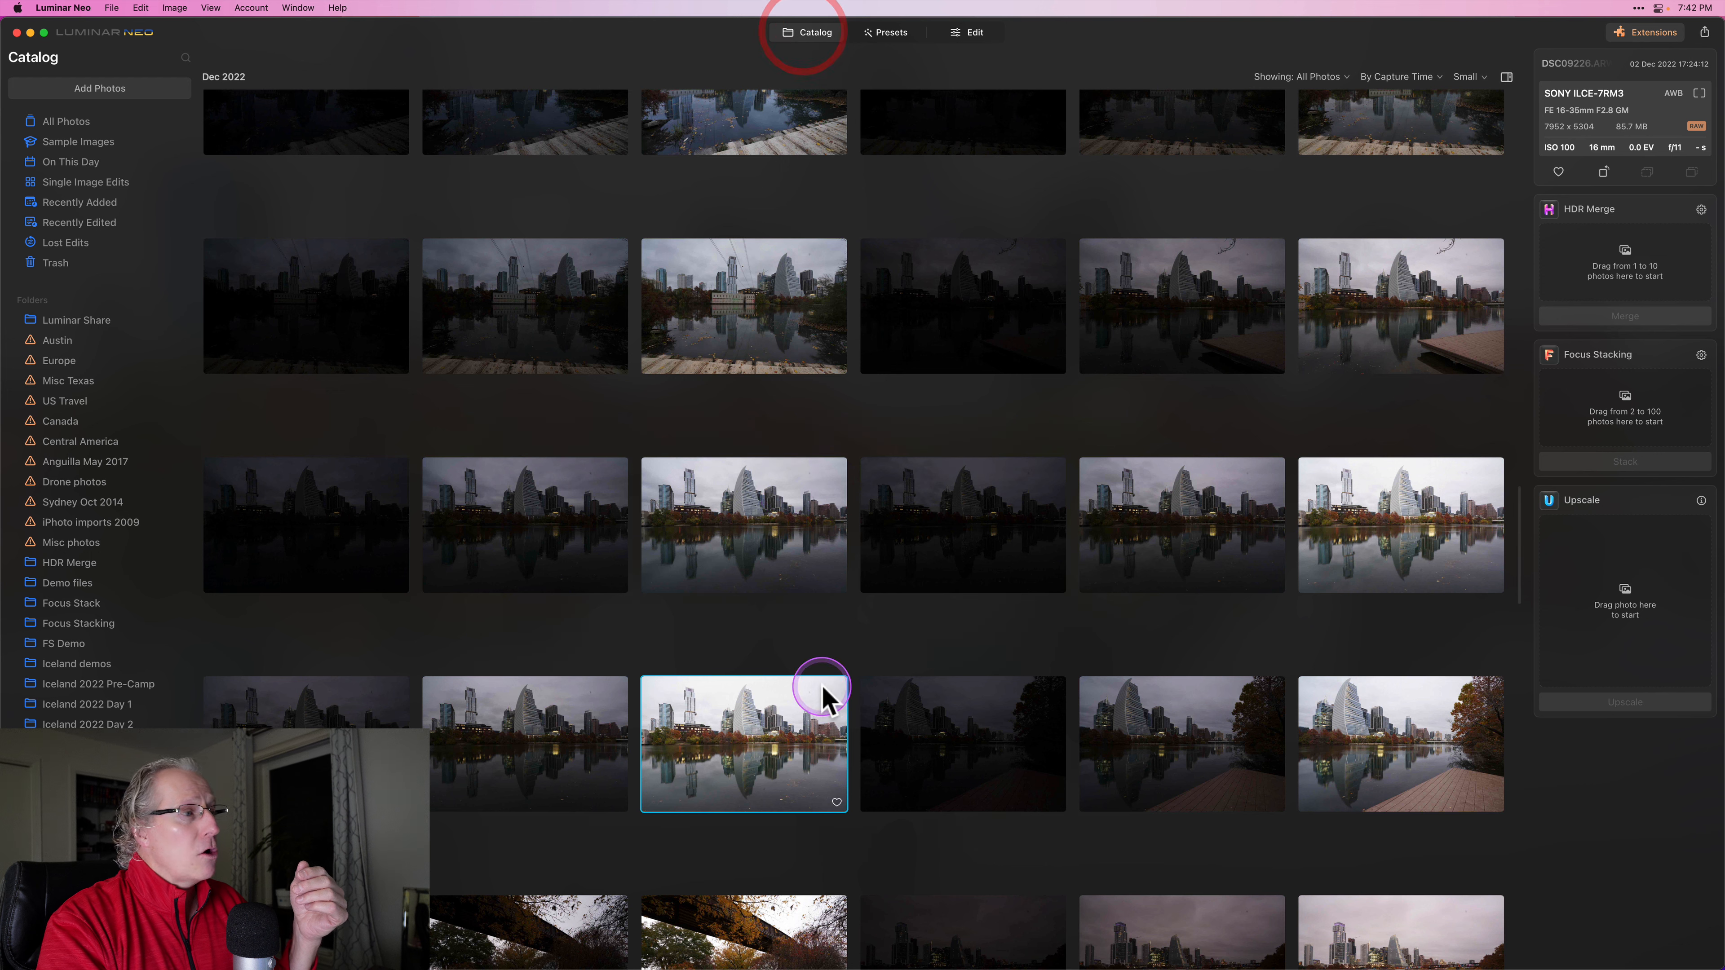
pyautogui.click(356, 721)
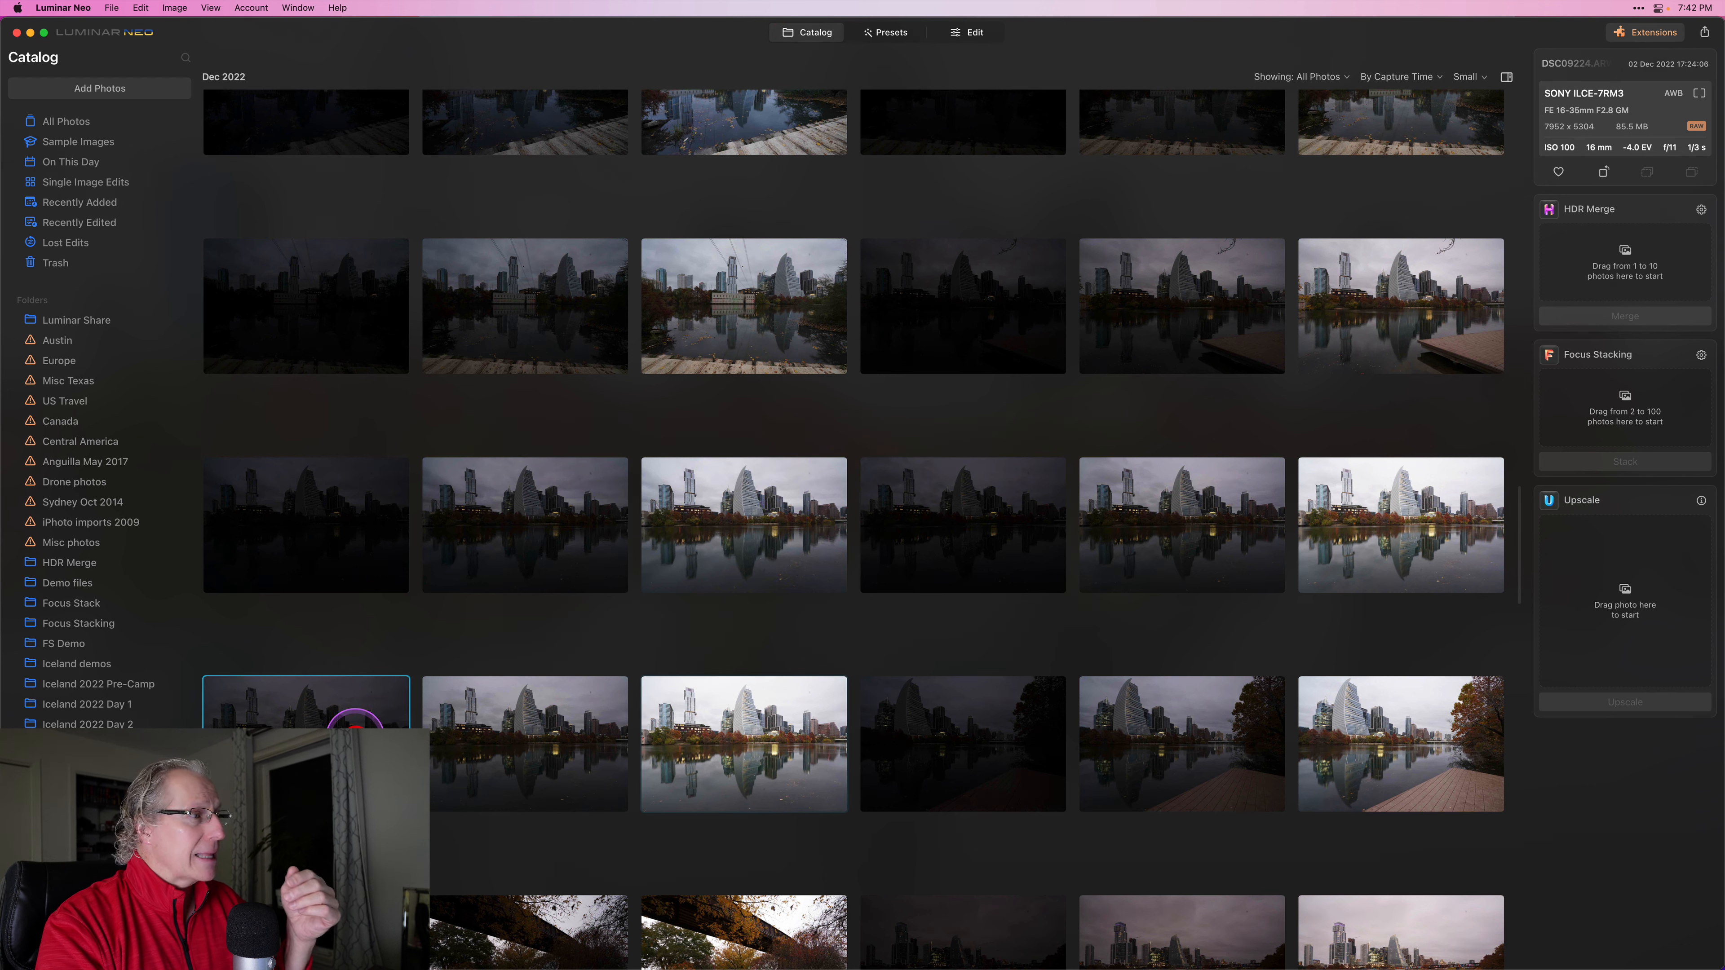
pyautogui.keyDown('shift'); pyautogui.click(733, 741); pyautogui.keyUp('shift')
pyautogui.moveTo(741, 743); pyautogui.dragTo(1606, 274)
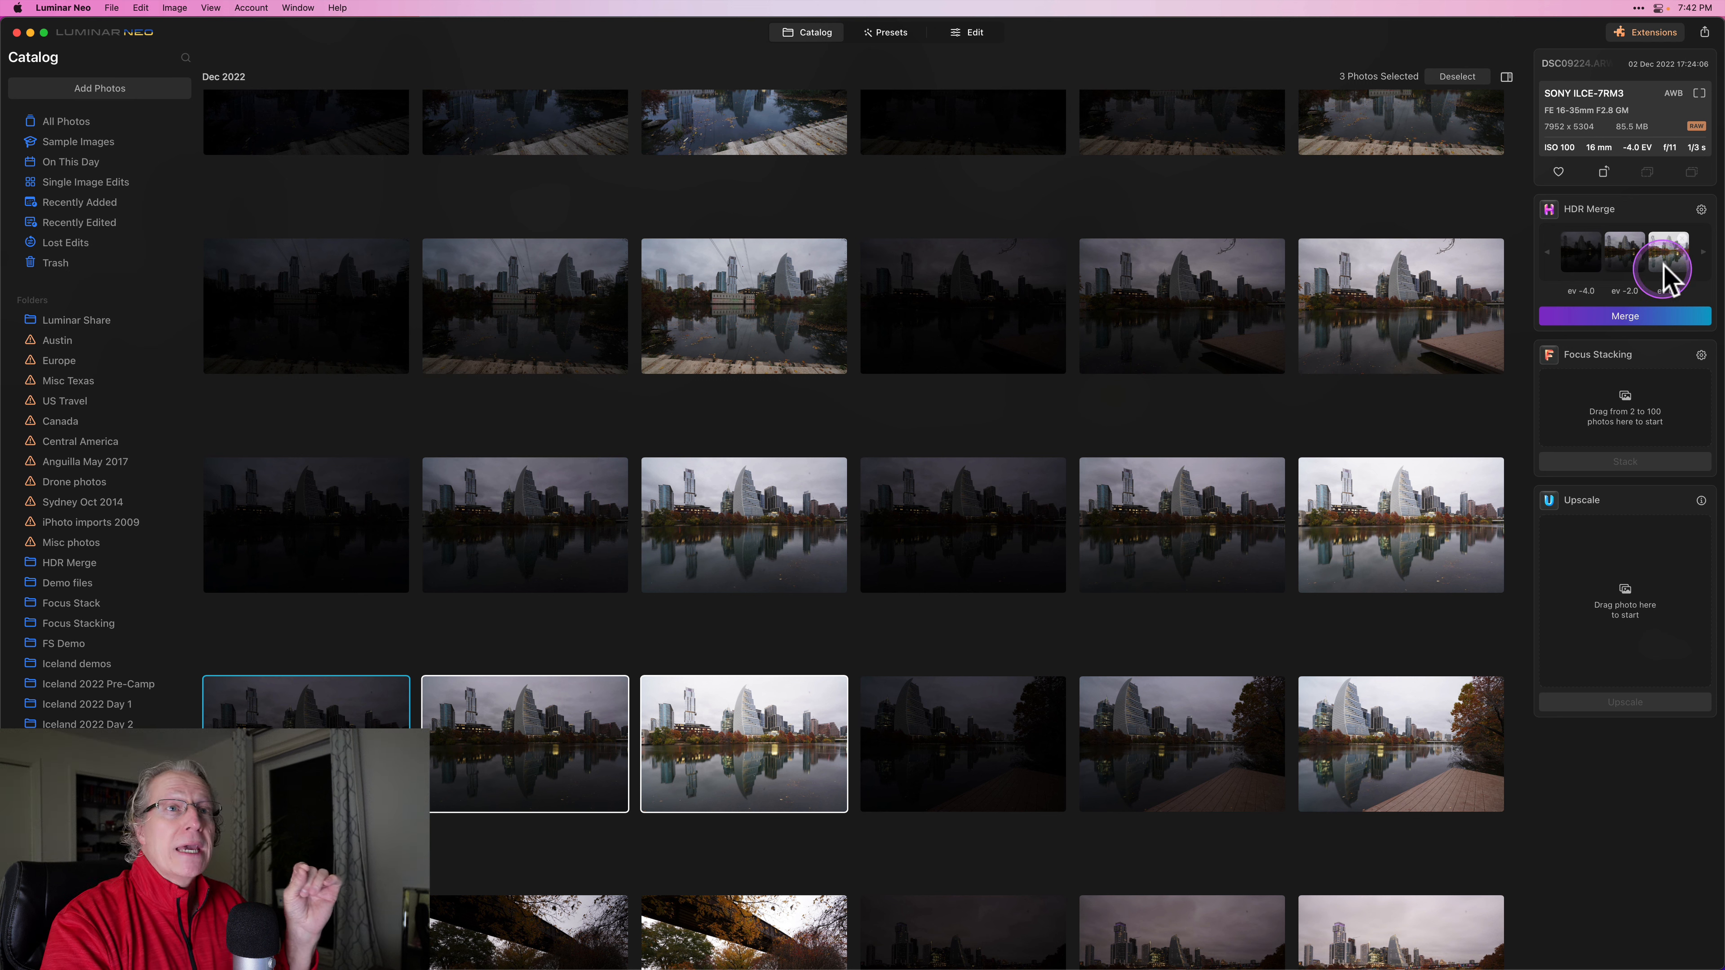
# Enable Auto Alignment, Chromatic Aberration Reduction and Ghost Reduction for the HDR merge, with the ghost reduction amount at Medium
pyautogui.click(1702, 210)
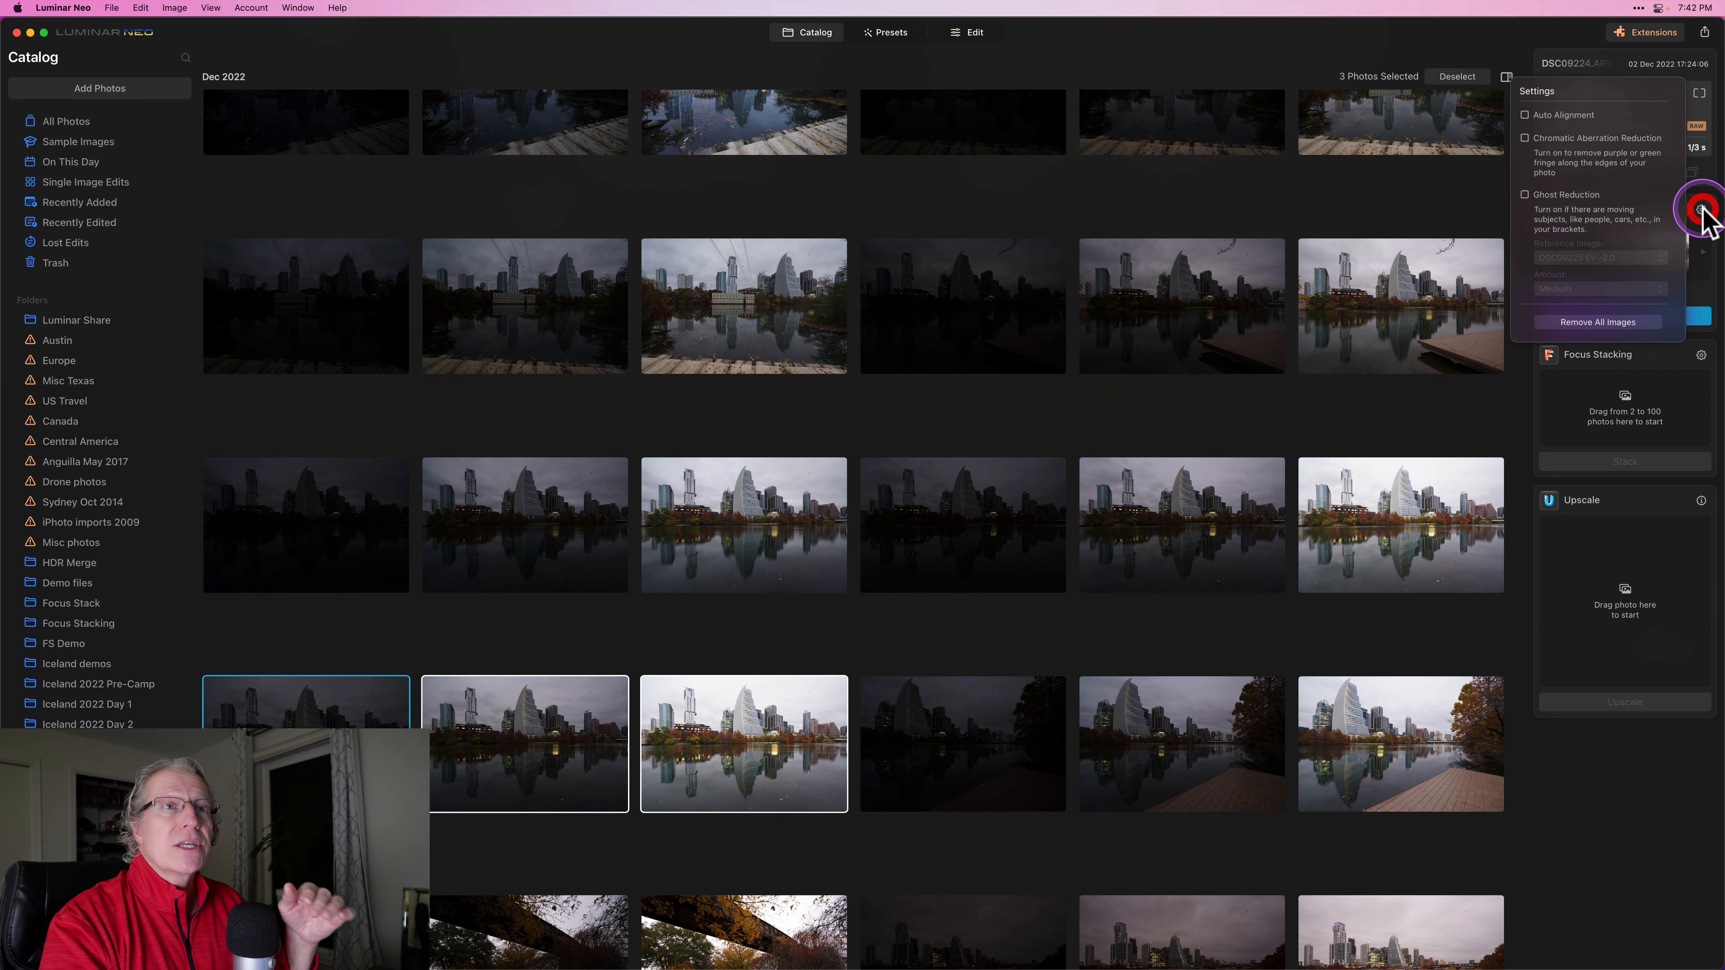
pyautogui.click(1521, 195)
pyautogui.click(1521, 136)
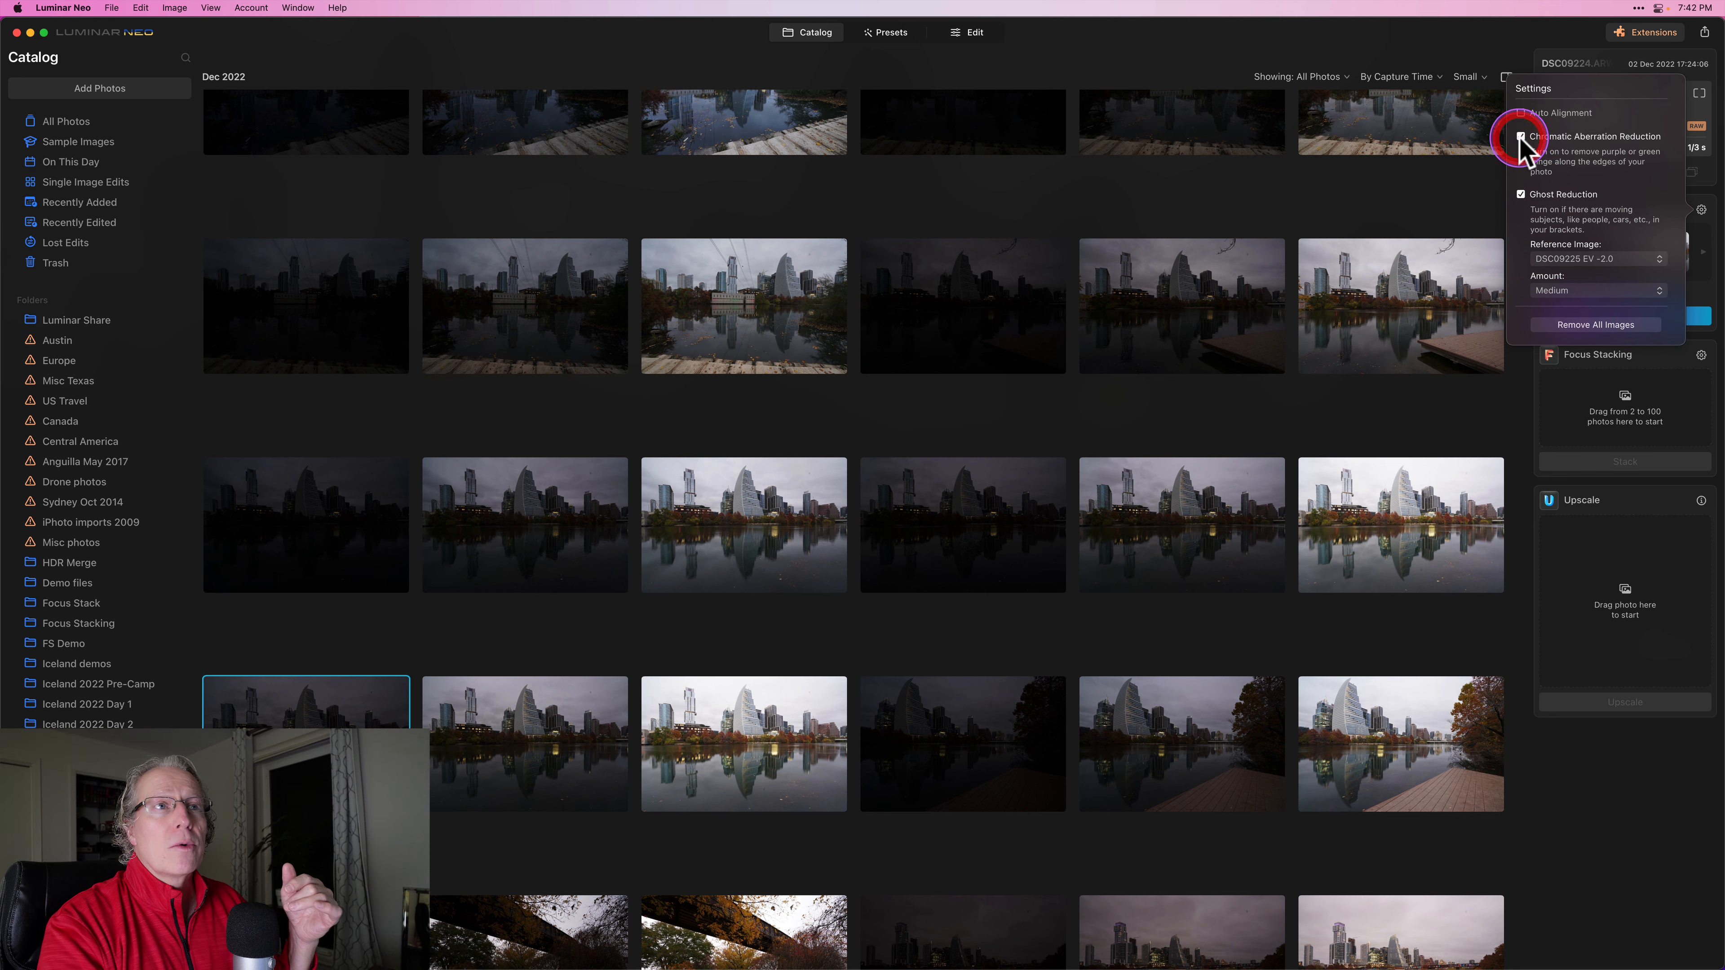
pyautogui.click(1521, 113)
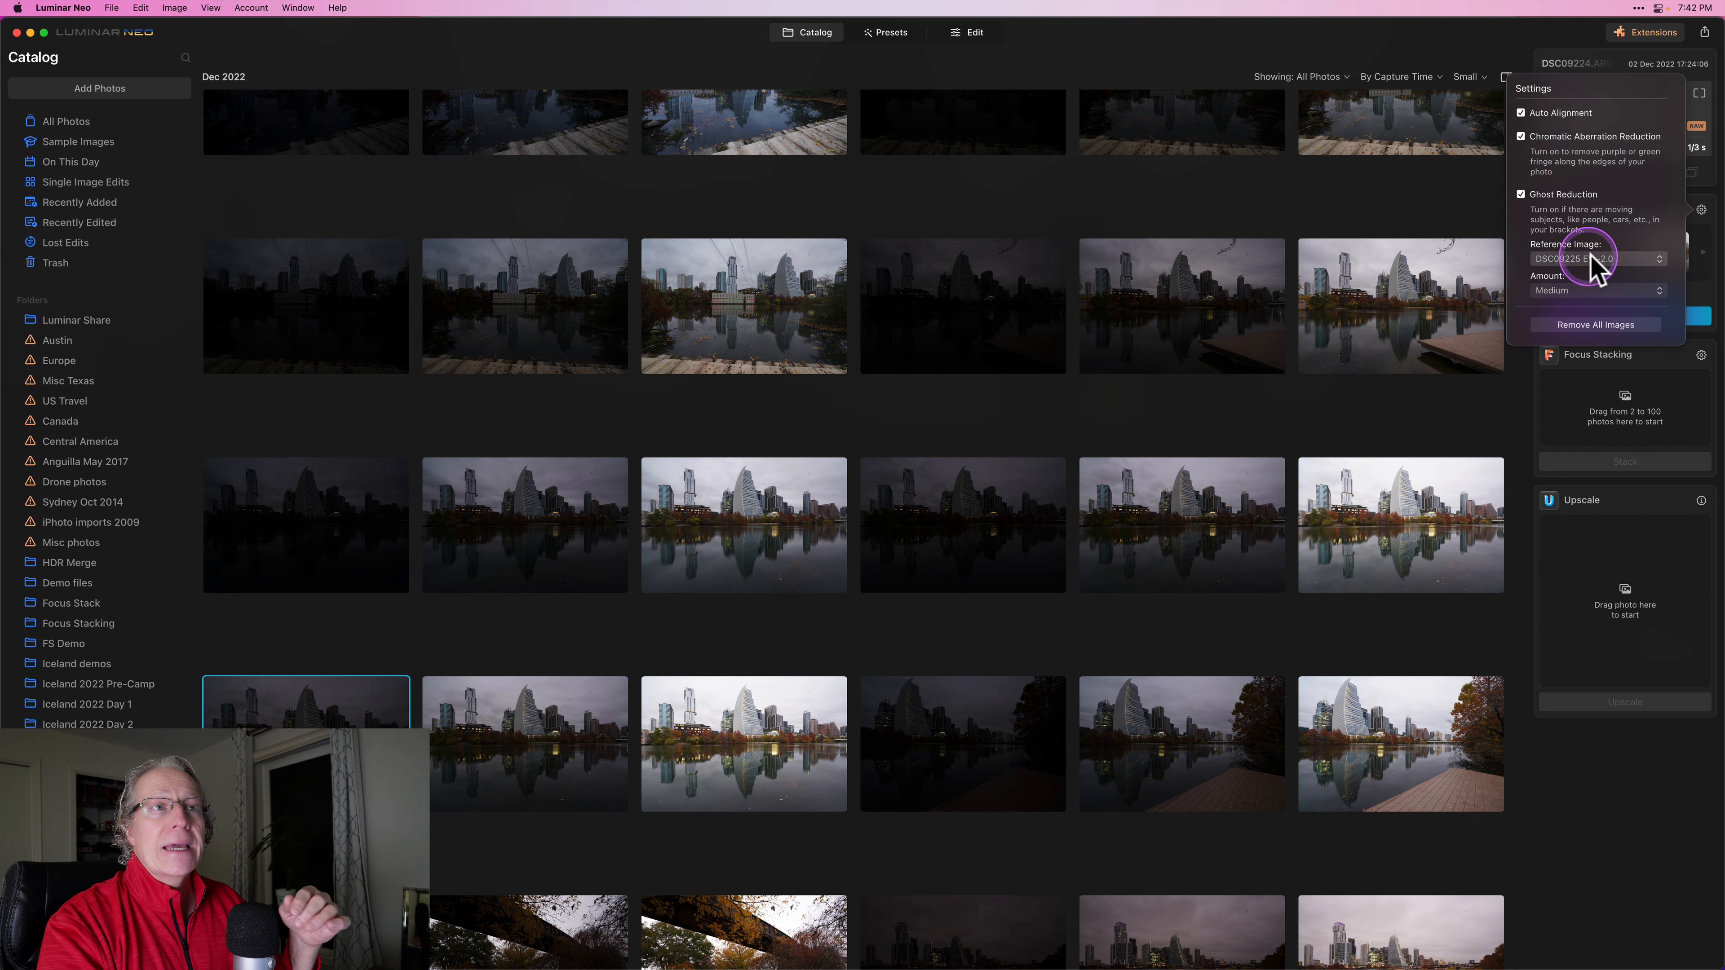
pyautogui.click(1593, 291)
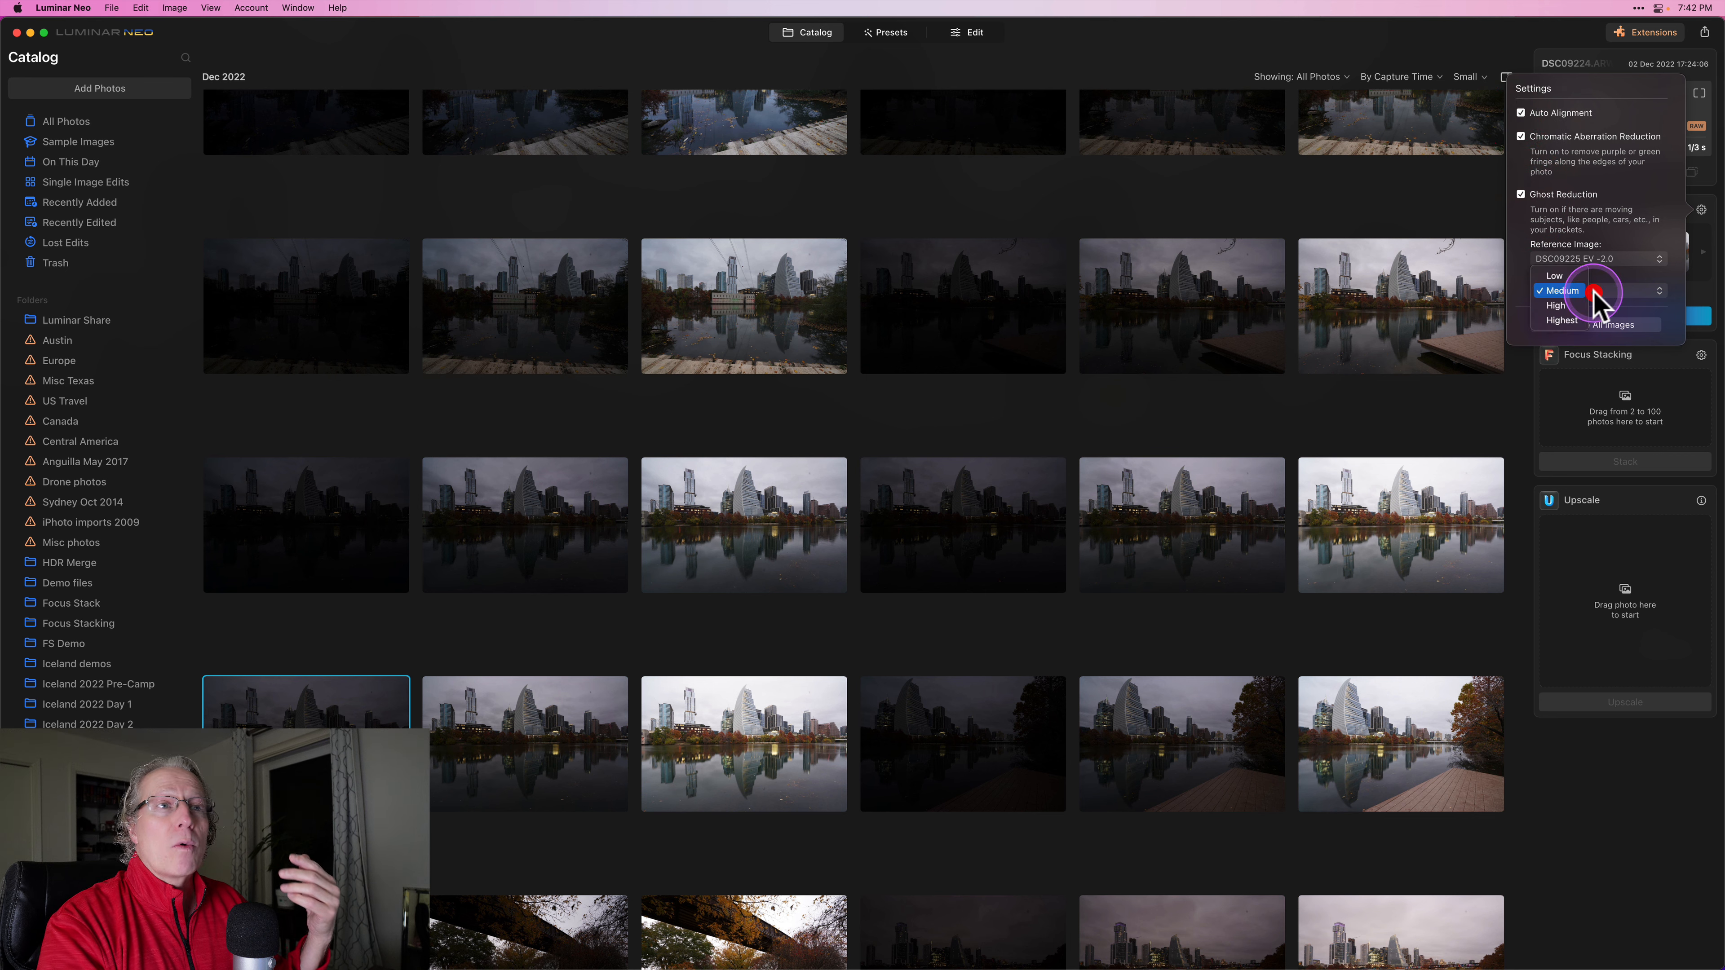
pyautogui.click(1593, 292)
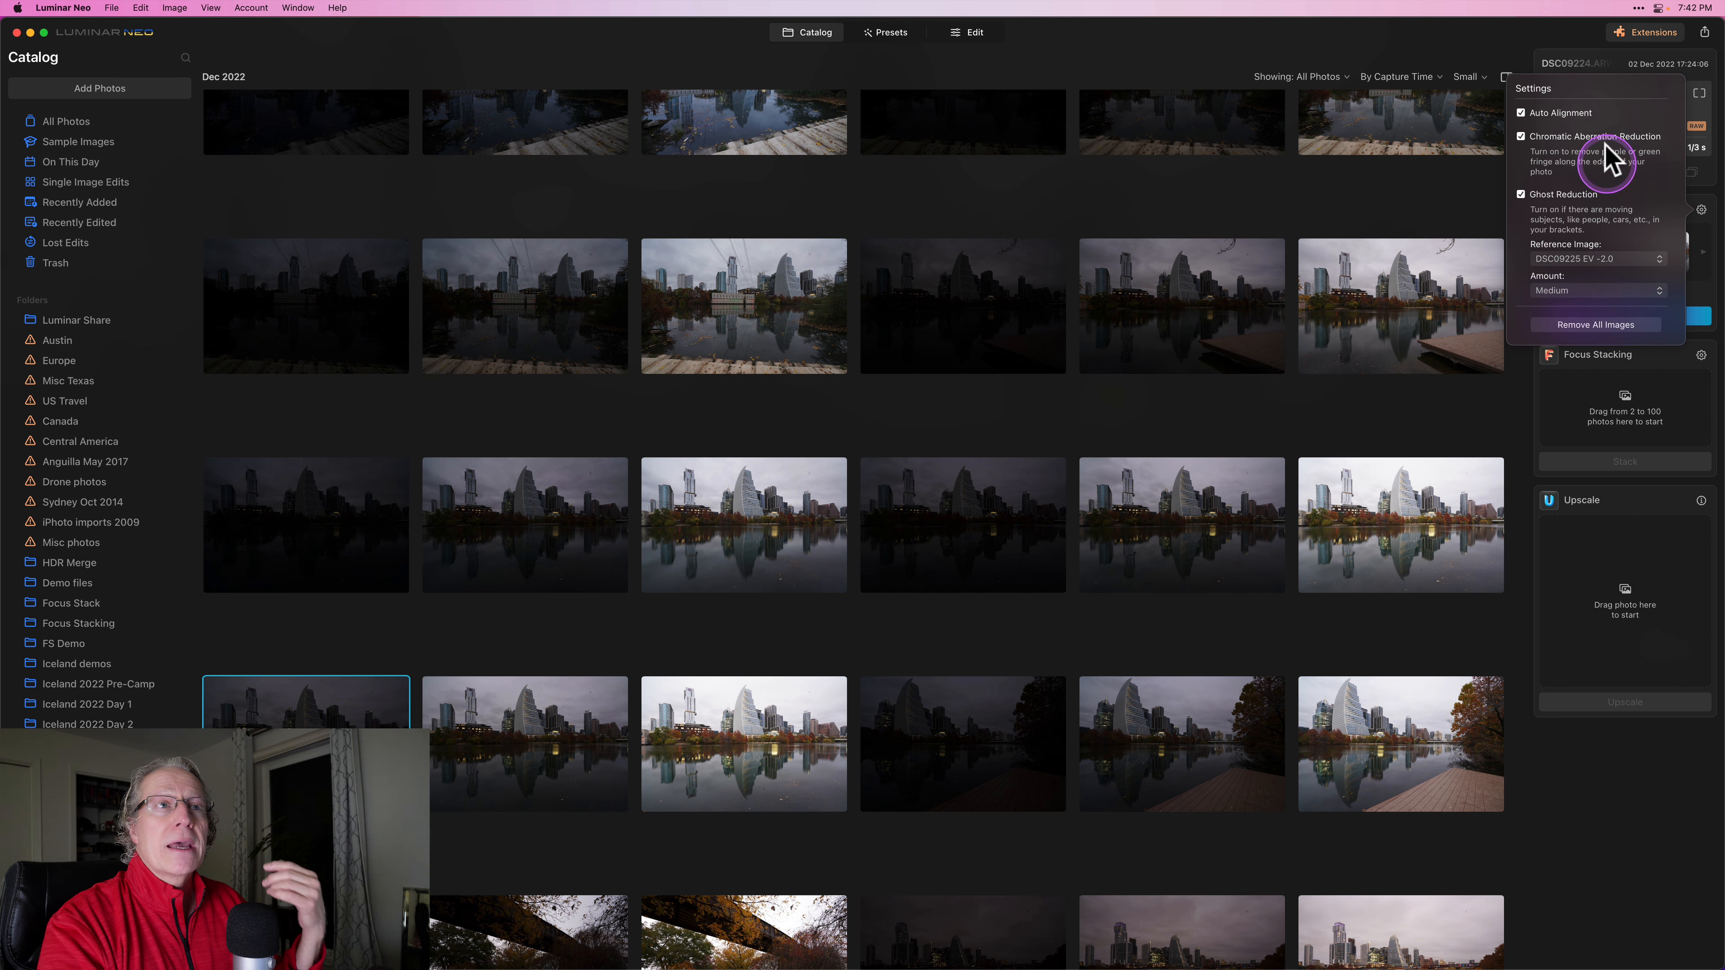
pyautogui.click(1698, 213)
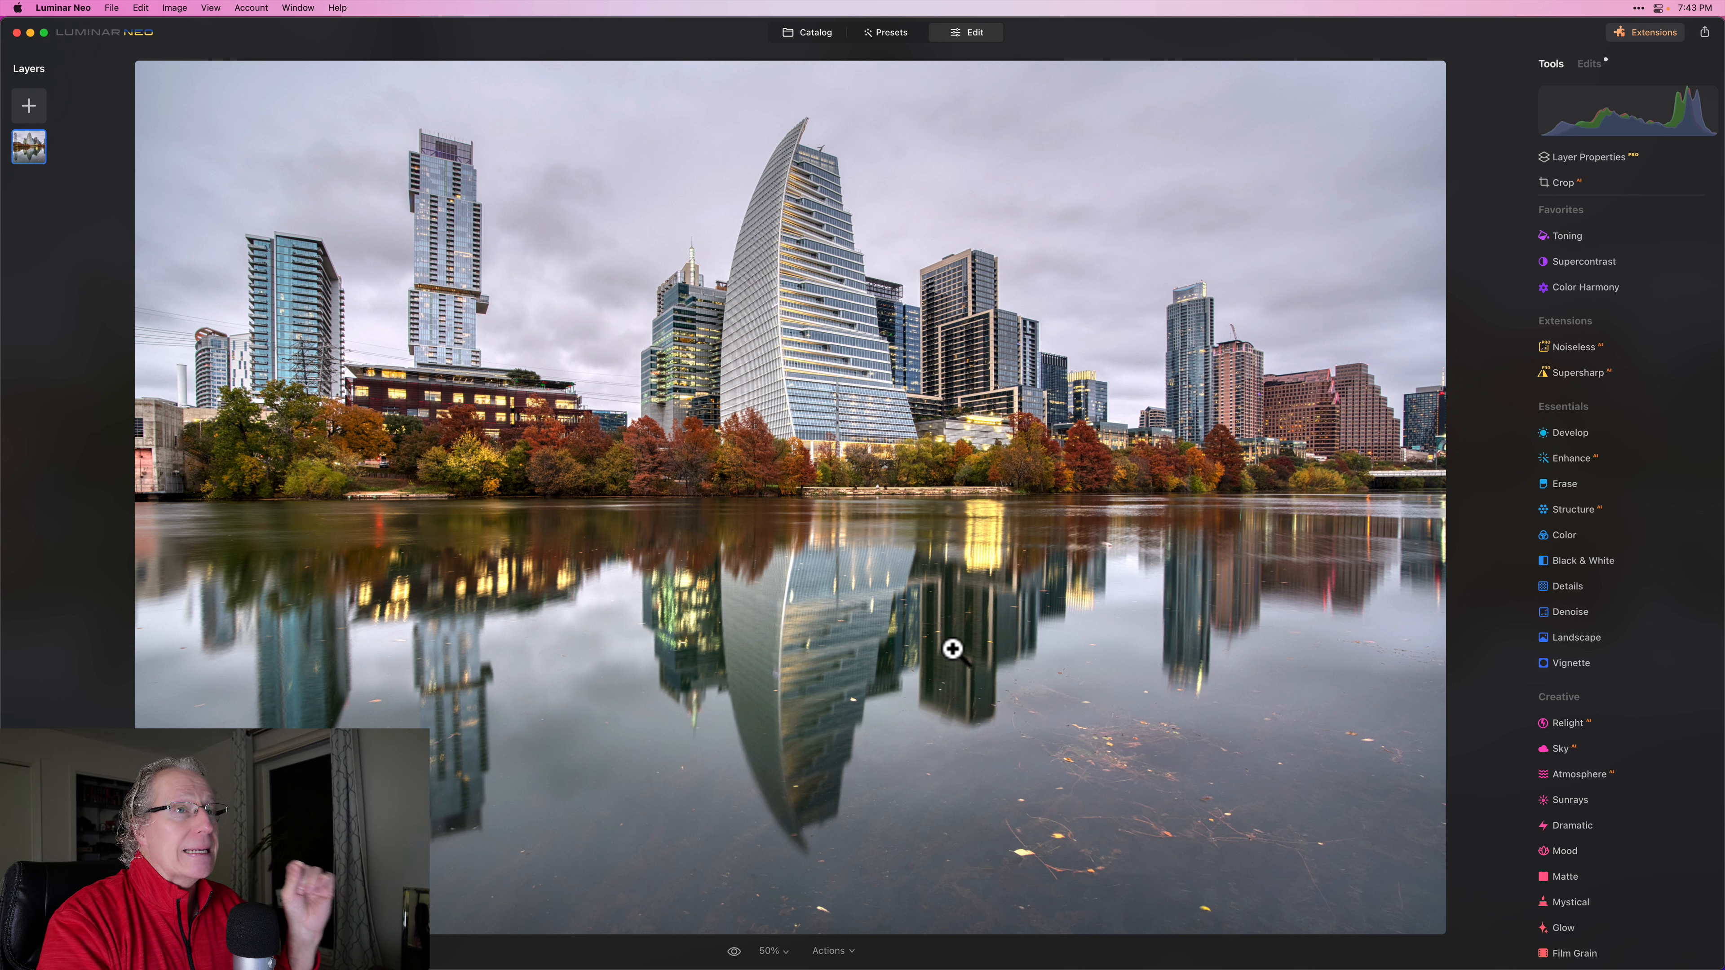
# Adjust the merged photo's light in Develop with Smart Contrast 30, Highlights -87 and Shadows 12
pyautogui.click(1591, 63)
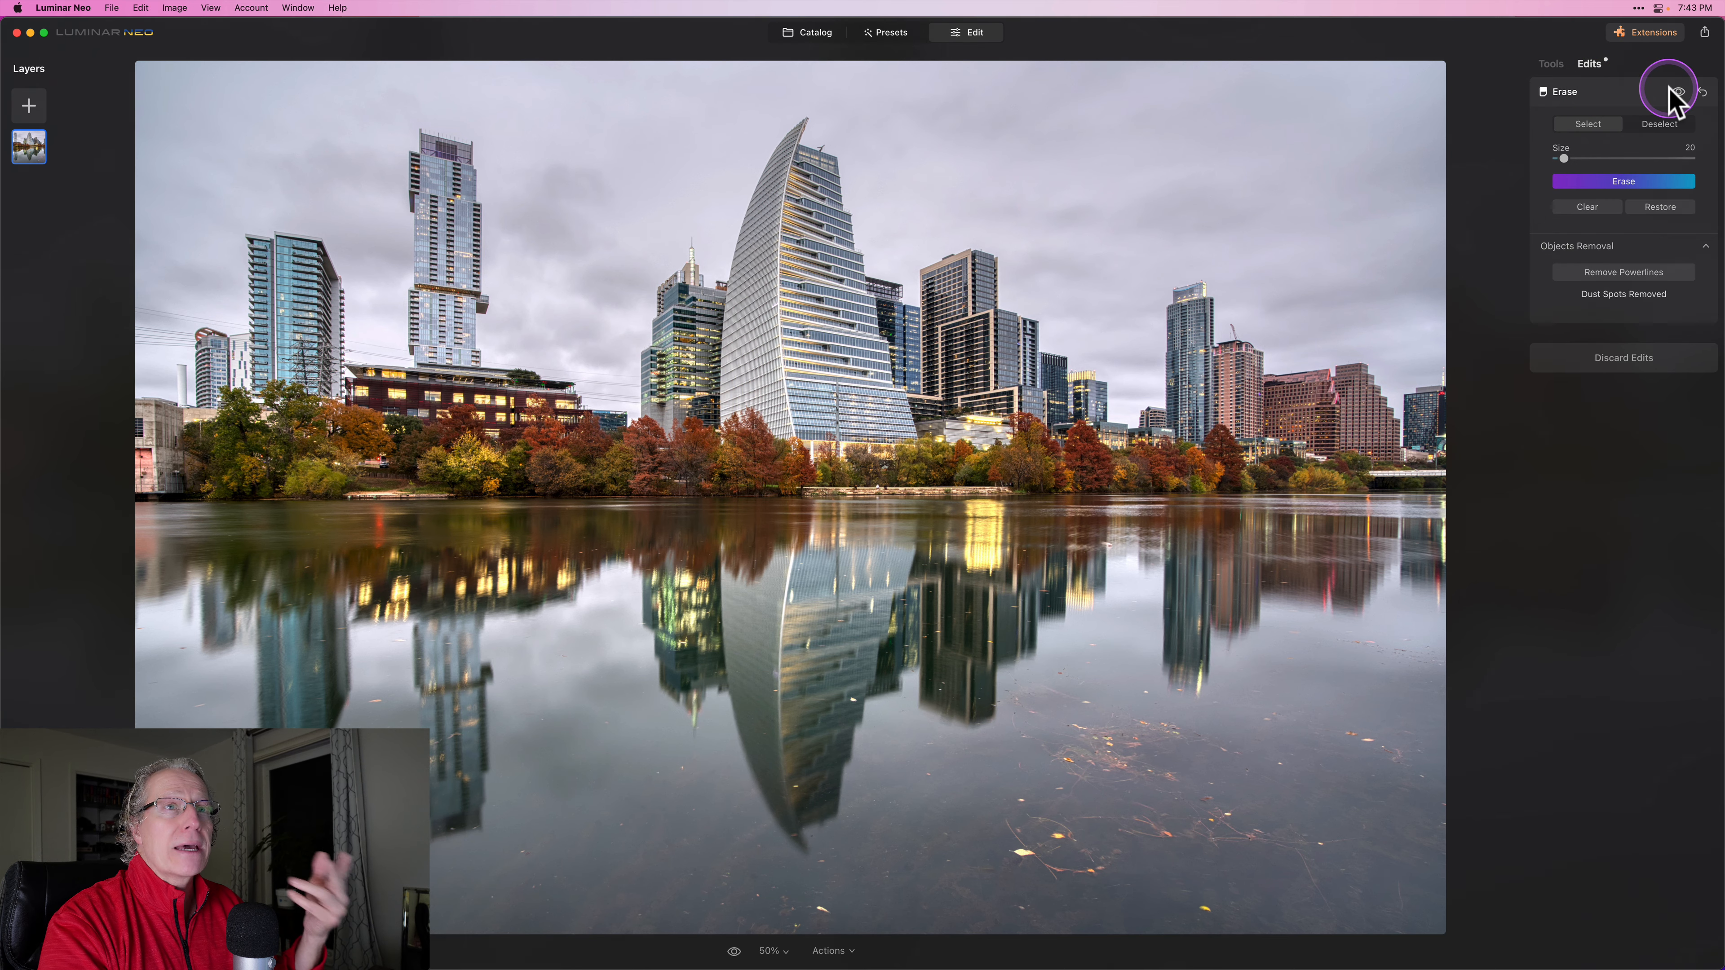
pyautogui.click(1550, 62)
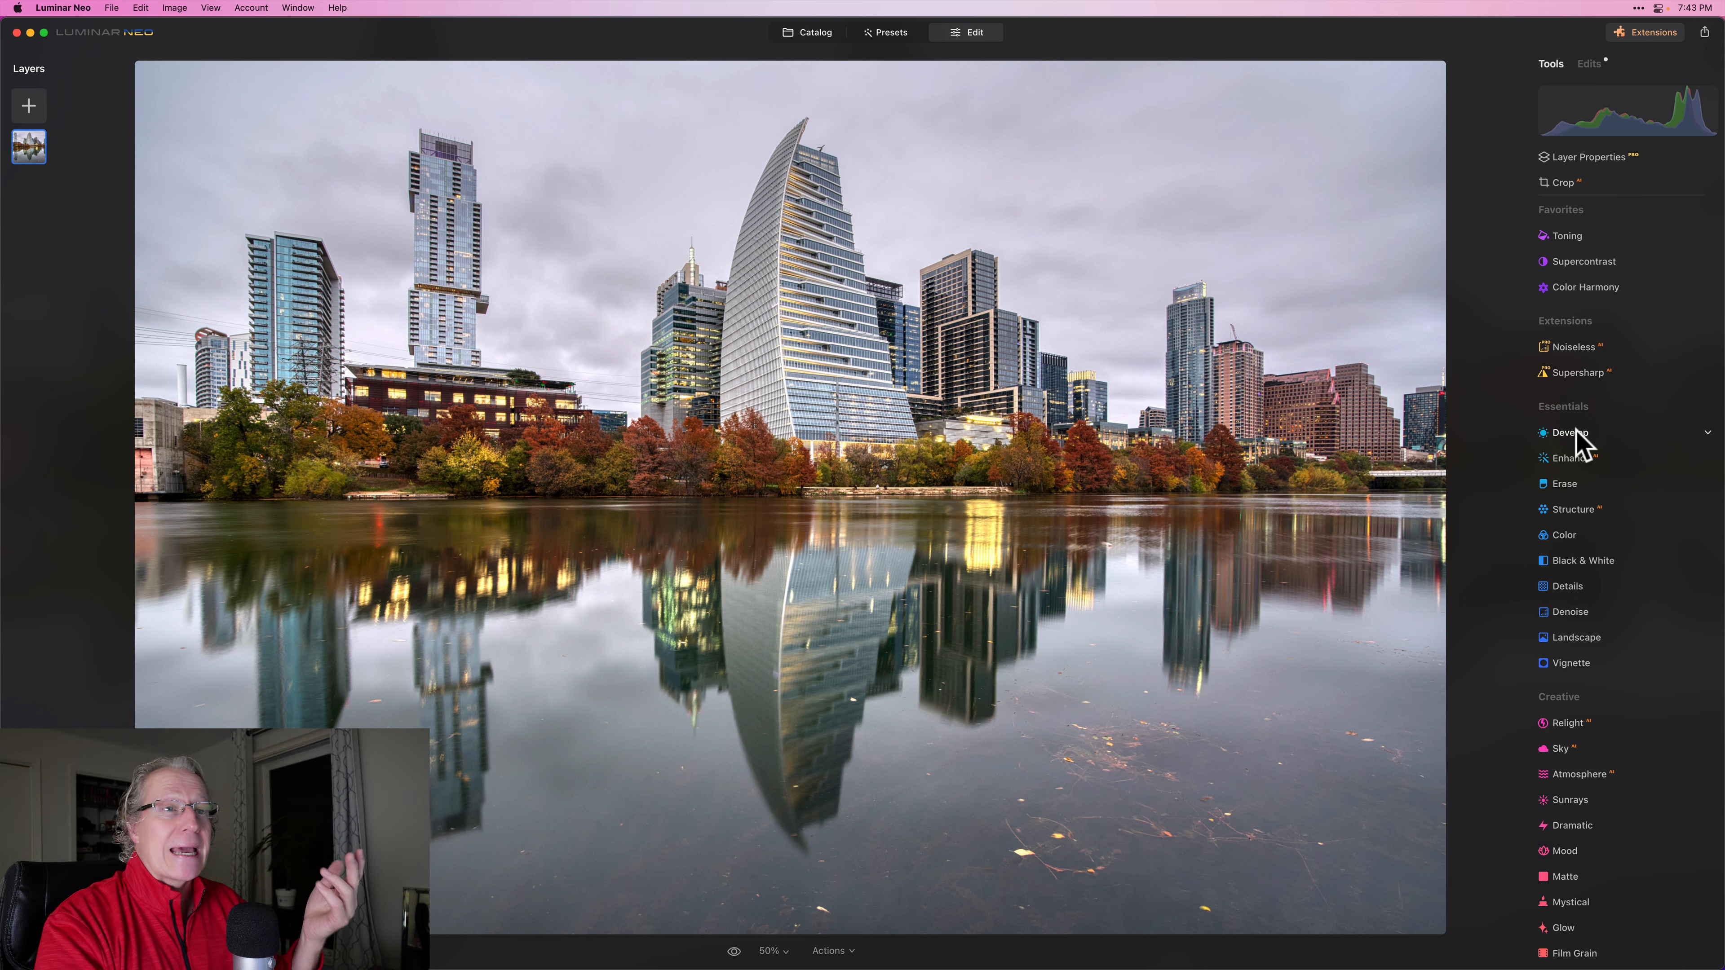
pyautogui.click(1574, 435)
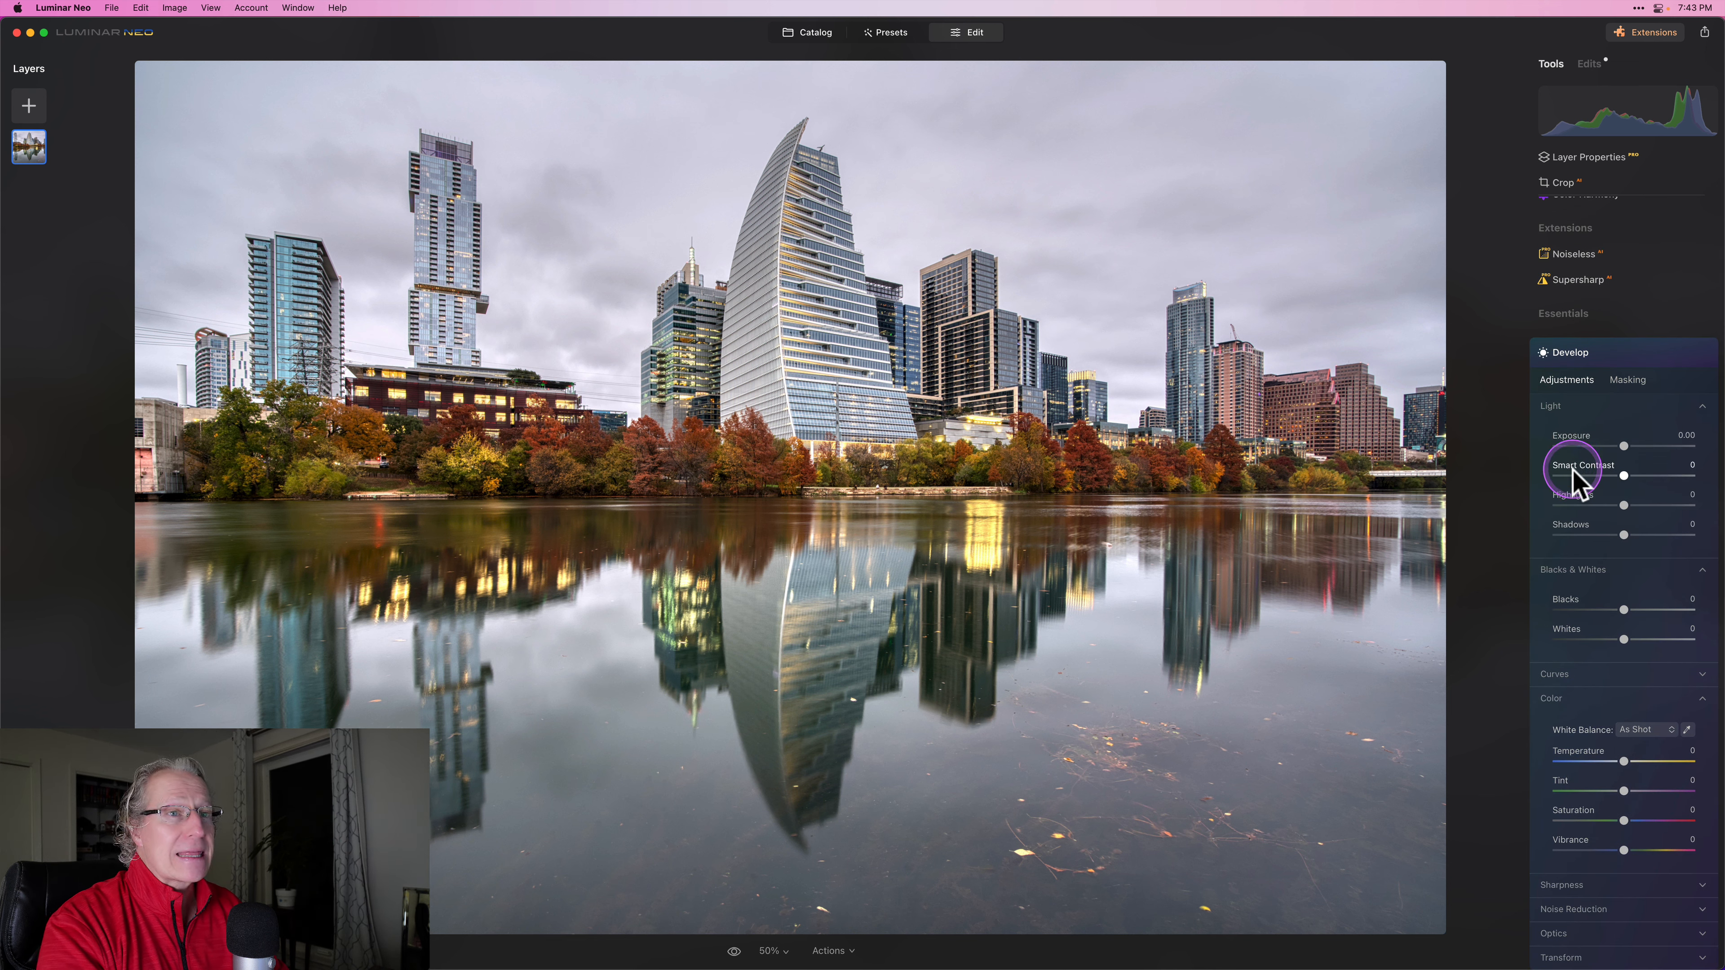
pyautogui.moveTo(1629, 474); pyautogui.dragTo(1634, 537)
pyautogui.click(1623, 535)
# Set Develop's Temperature to -28, Tint to 8 and Vibrance to 10, and compare the photo with and without the Develop edits
pyautogui.moveTo(1623, 762); pyautogui.dragTo(1603, 763)
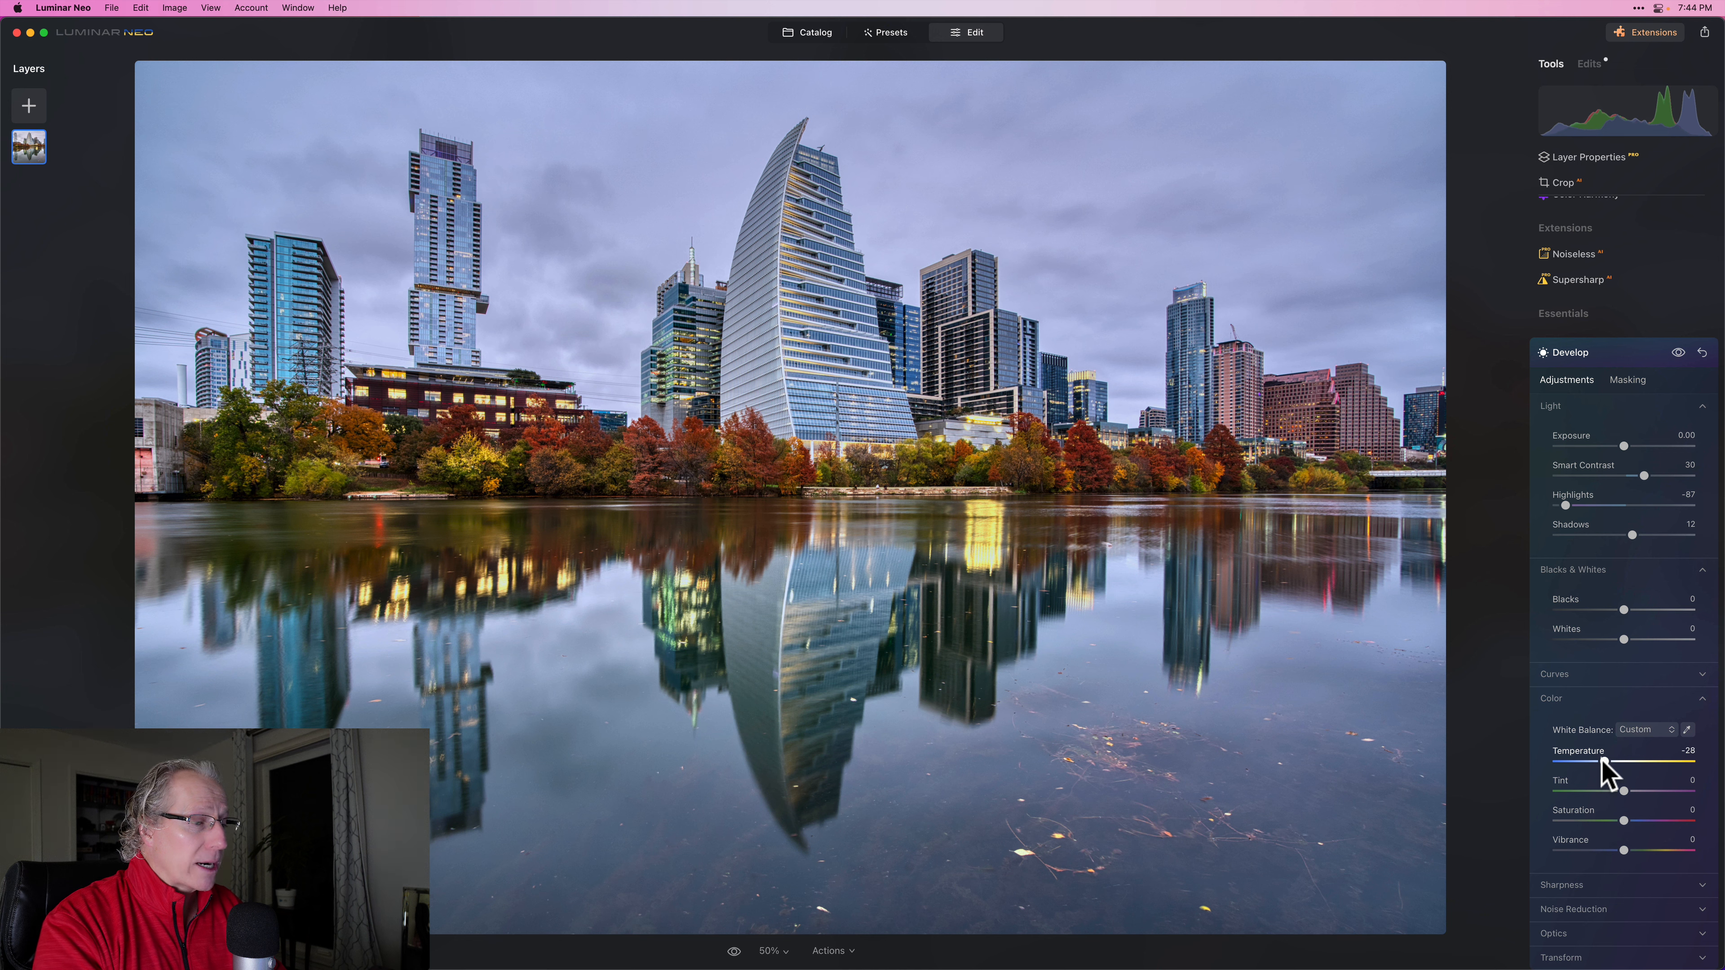
pyautogui.moveTo(1624, 791); pyautogui.dragTo(1631, 850)
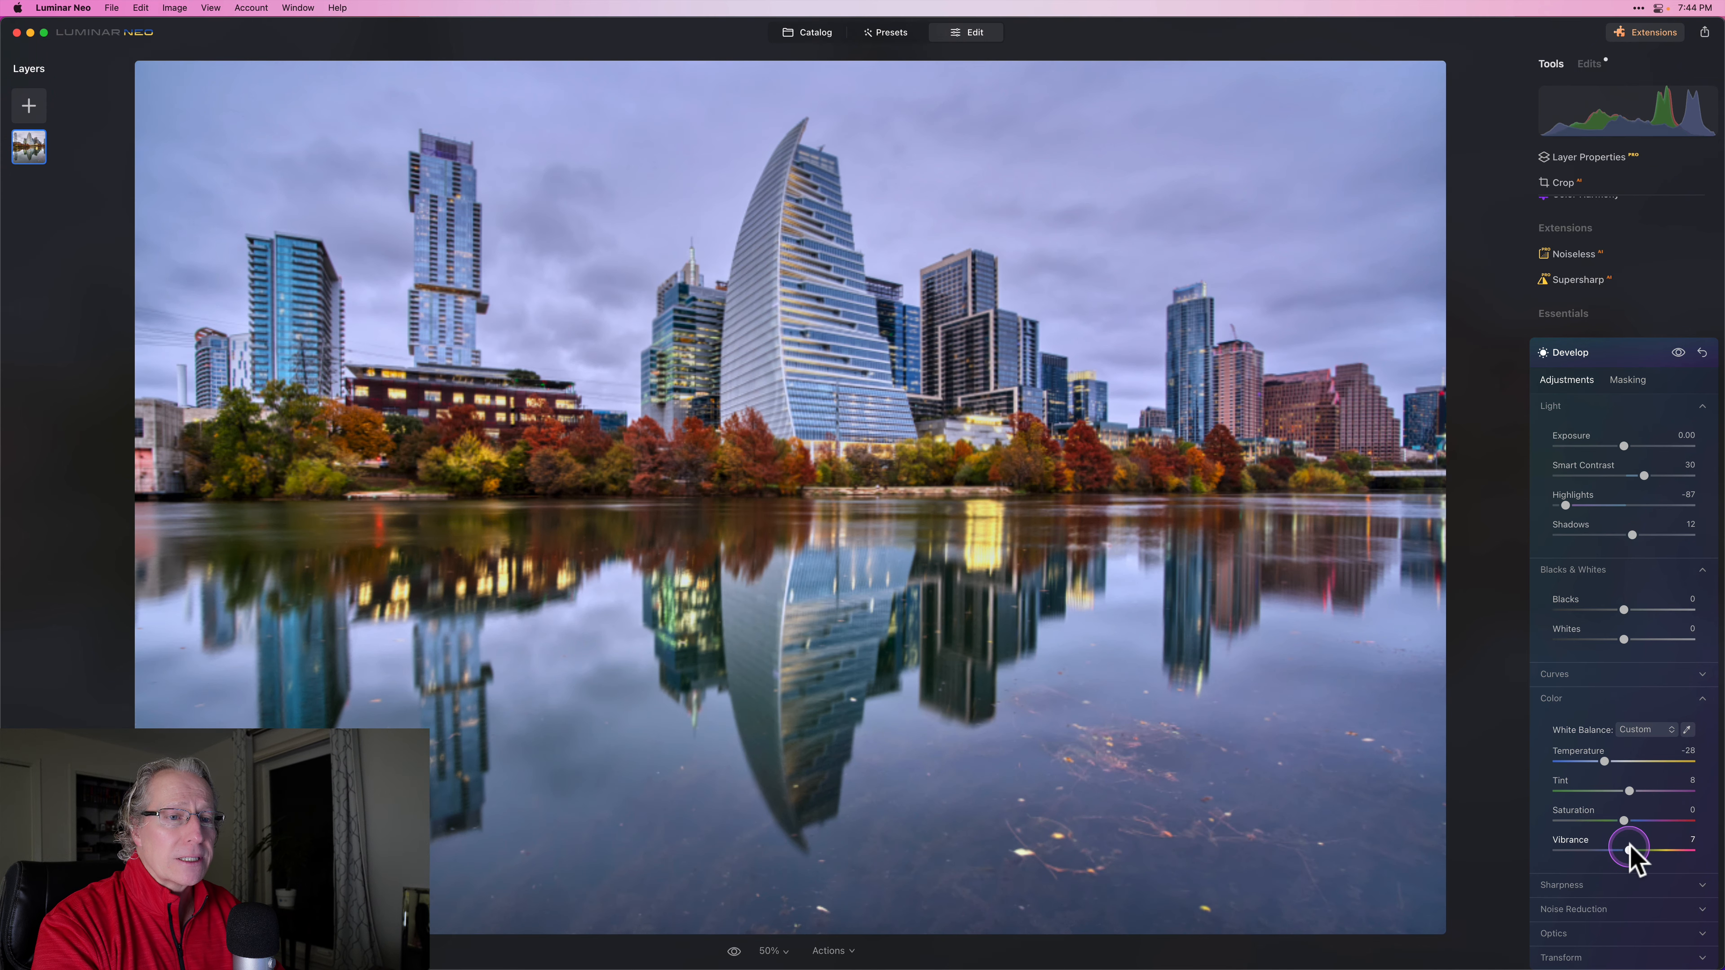
pyautogui.click(1679, 353)
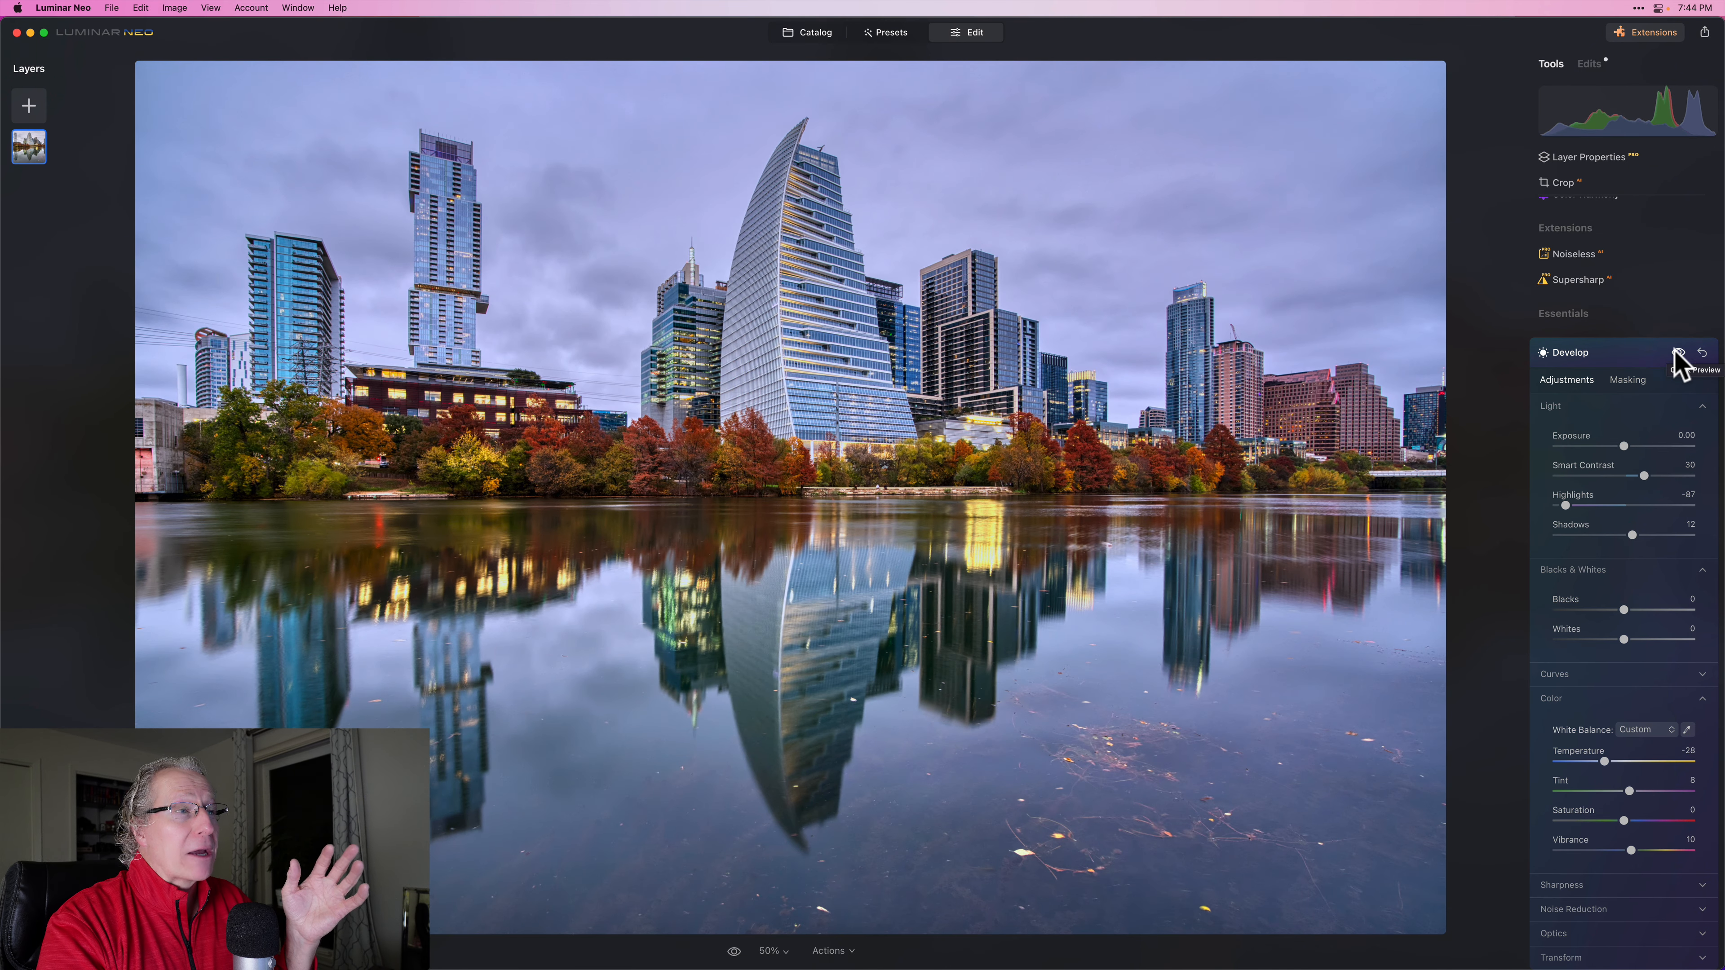
pyautogui.click(1676, 353)
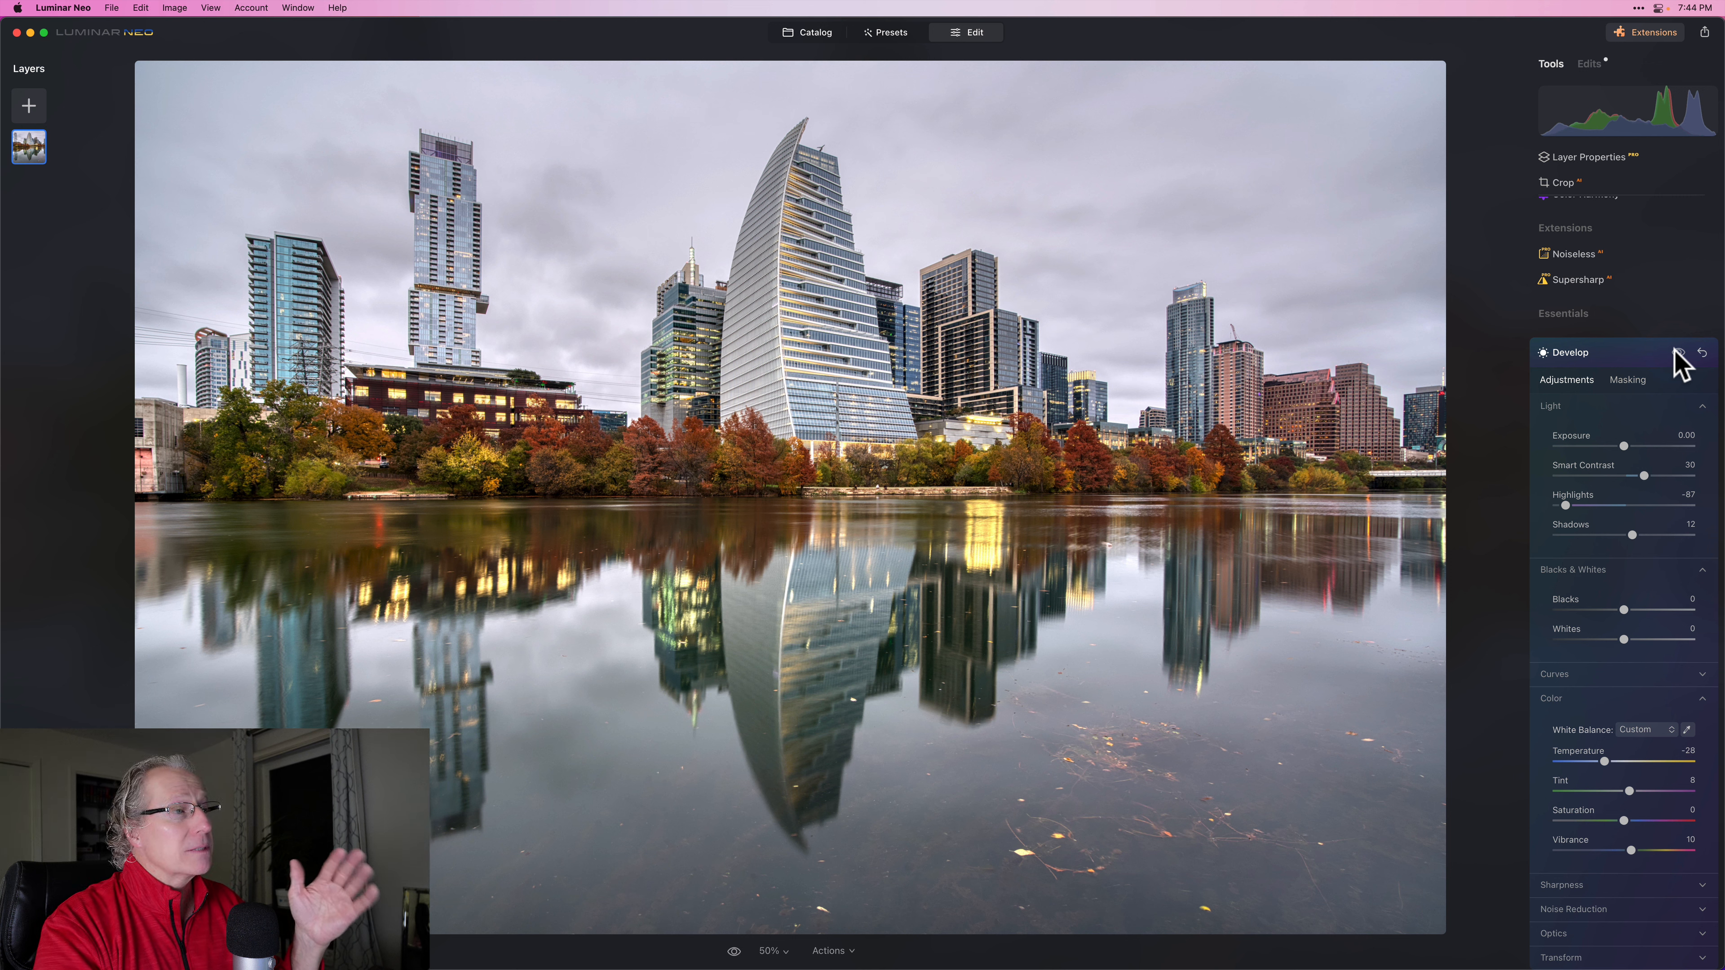
pyautogui.click(1678, 353)
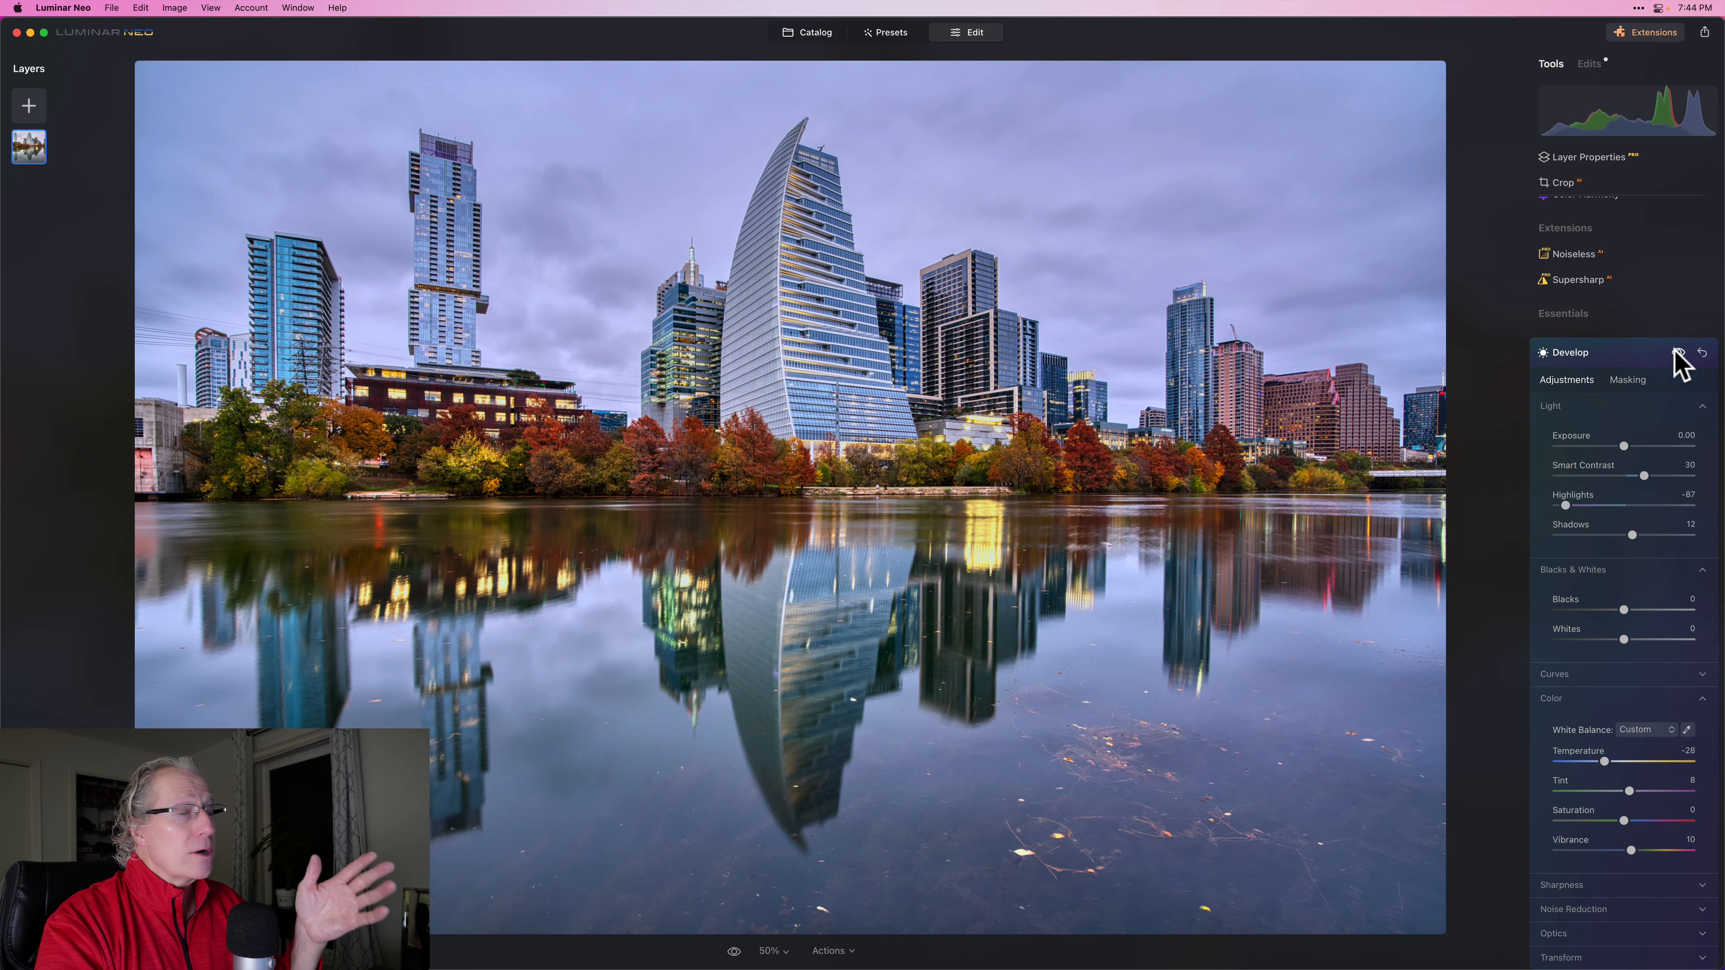
pyautogui.click(1624, 353)
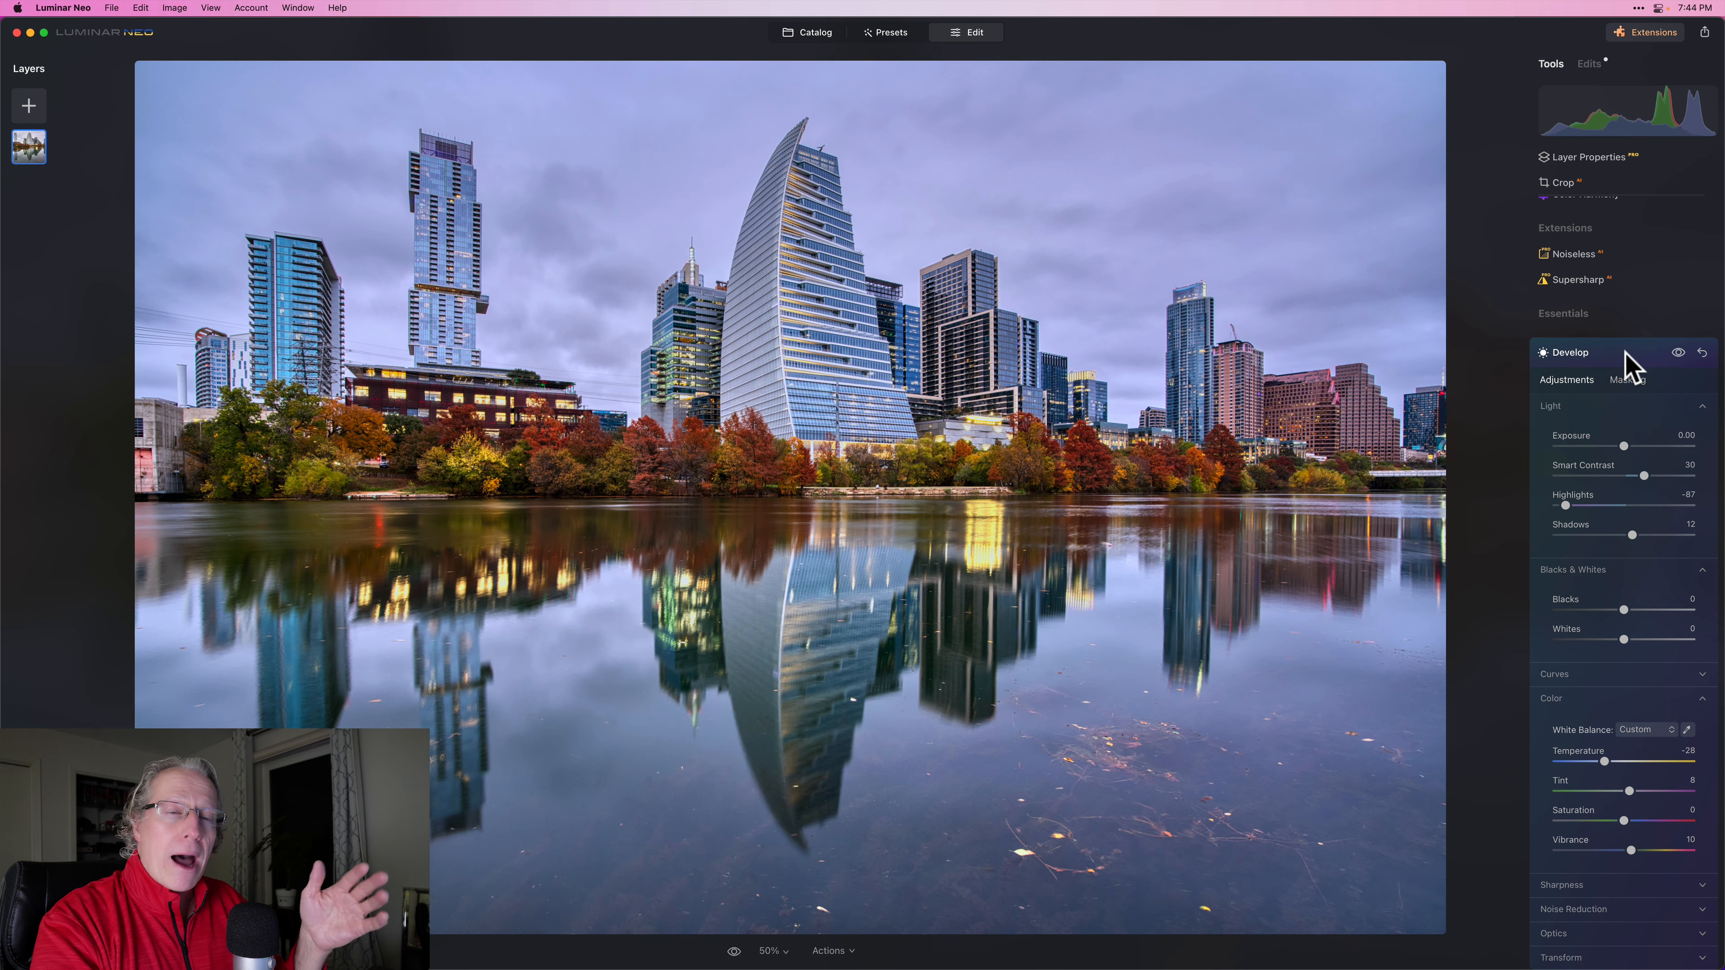
pyautogui.click(1627, 355)
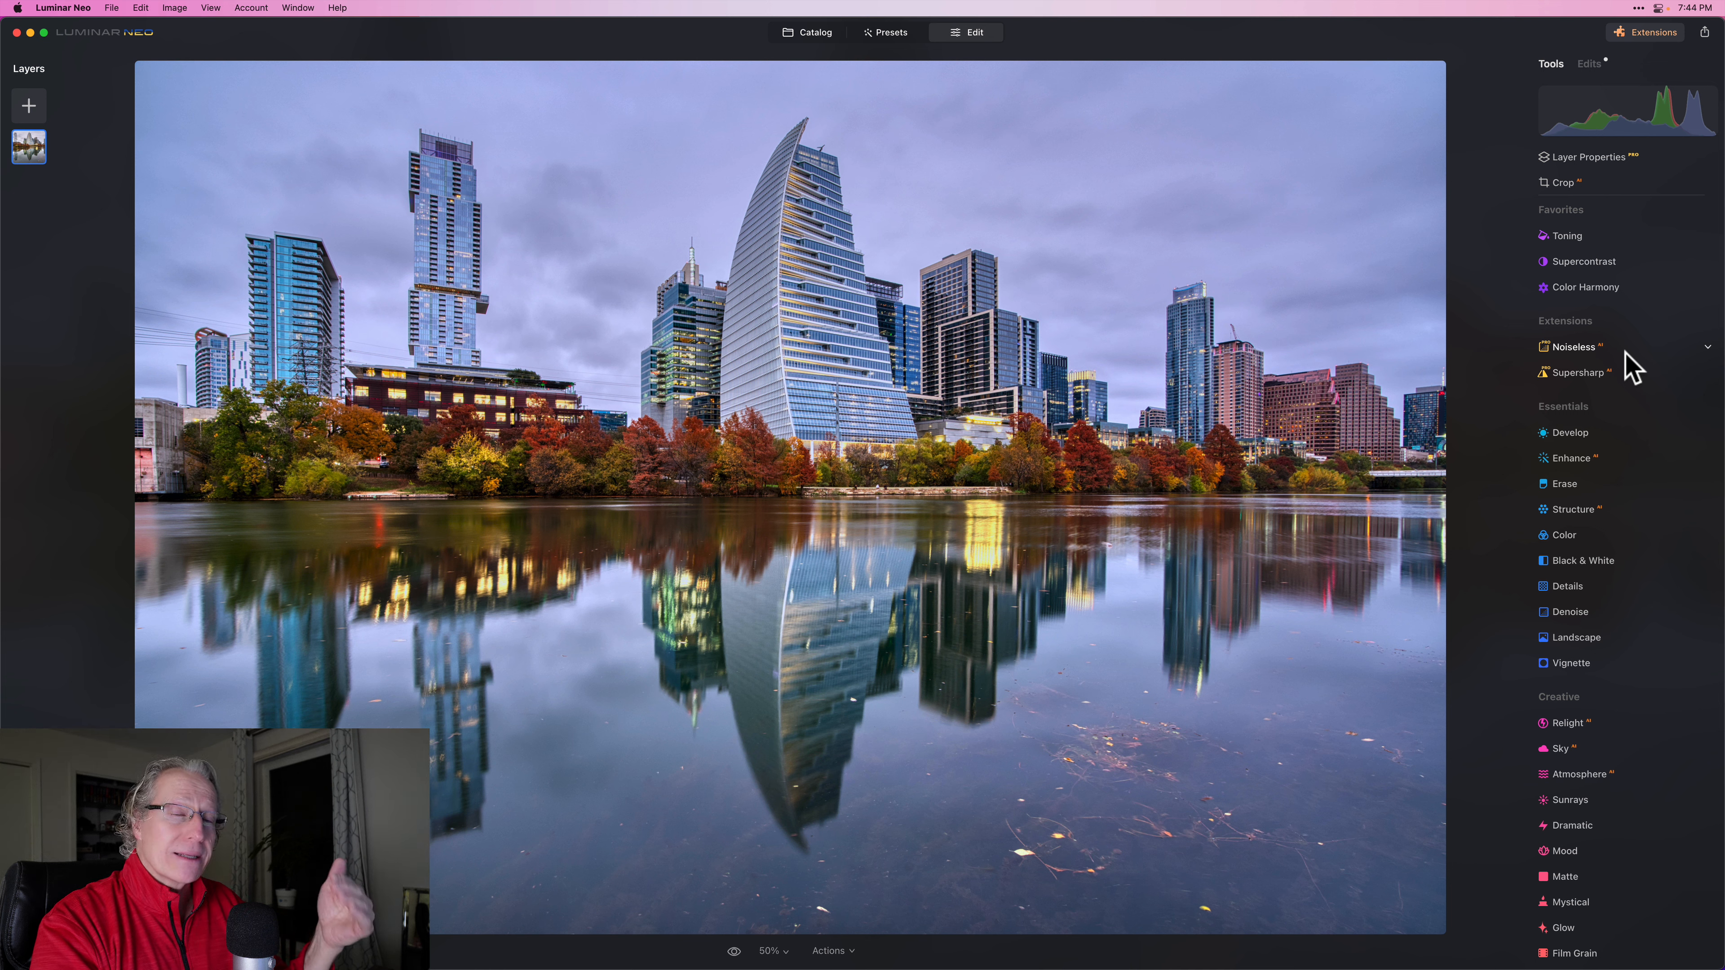
# Apply Supercontrast with Highlights Contrast 23, Midtones Contrast 23 and Shadows Contrast 21
pyautogui.click(1588, 261)
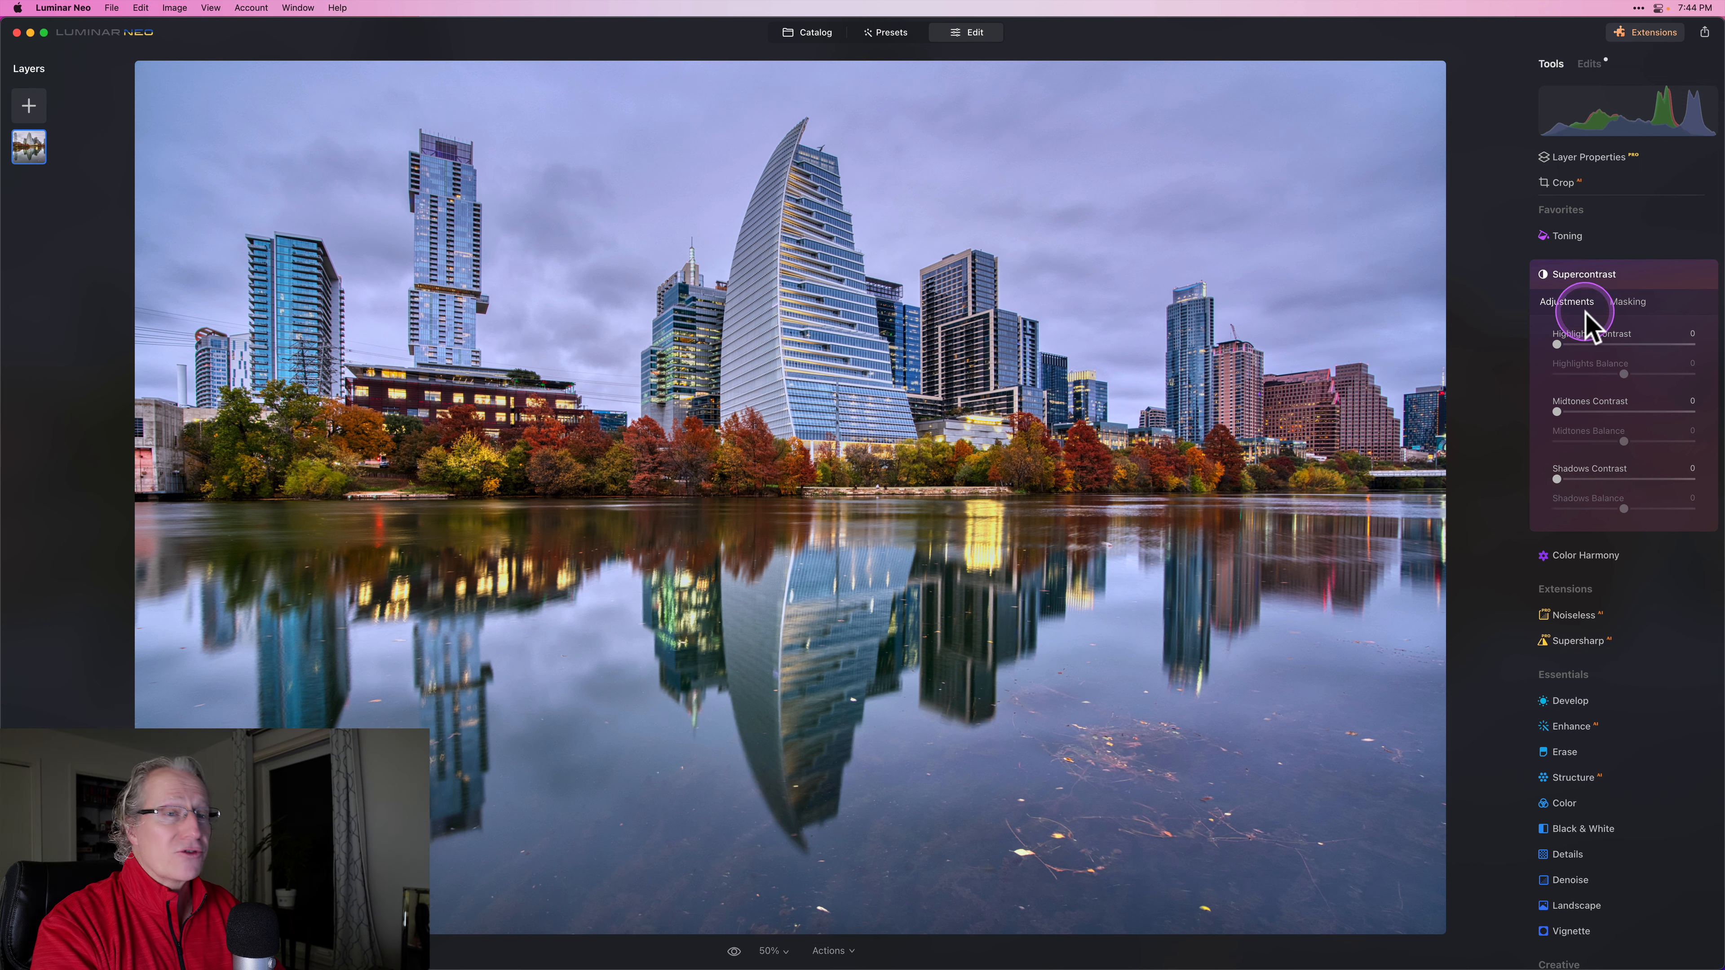
pyautogui.click(1591, 345)
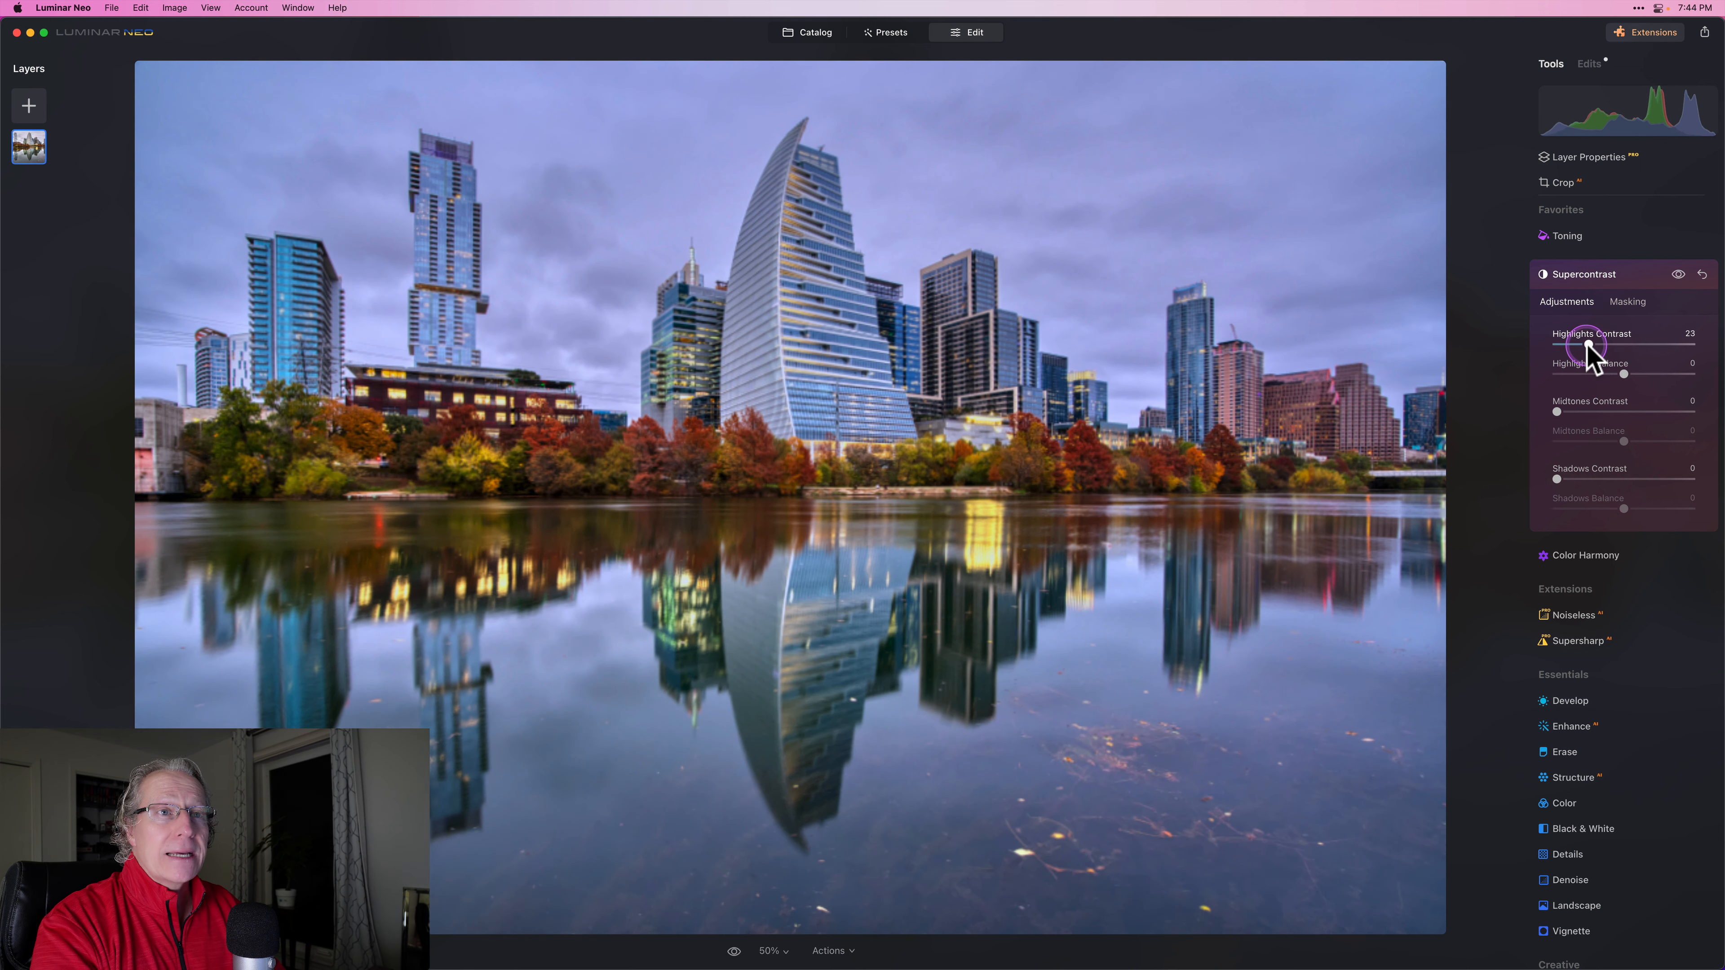
pyautogui.moveTo(1590, 345); pyautogui.dragTo(1587, 345)
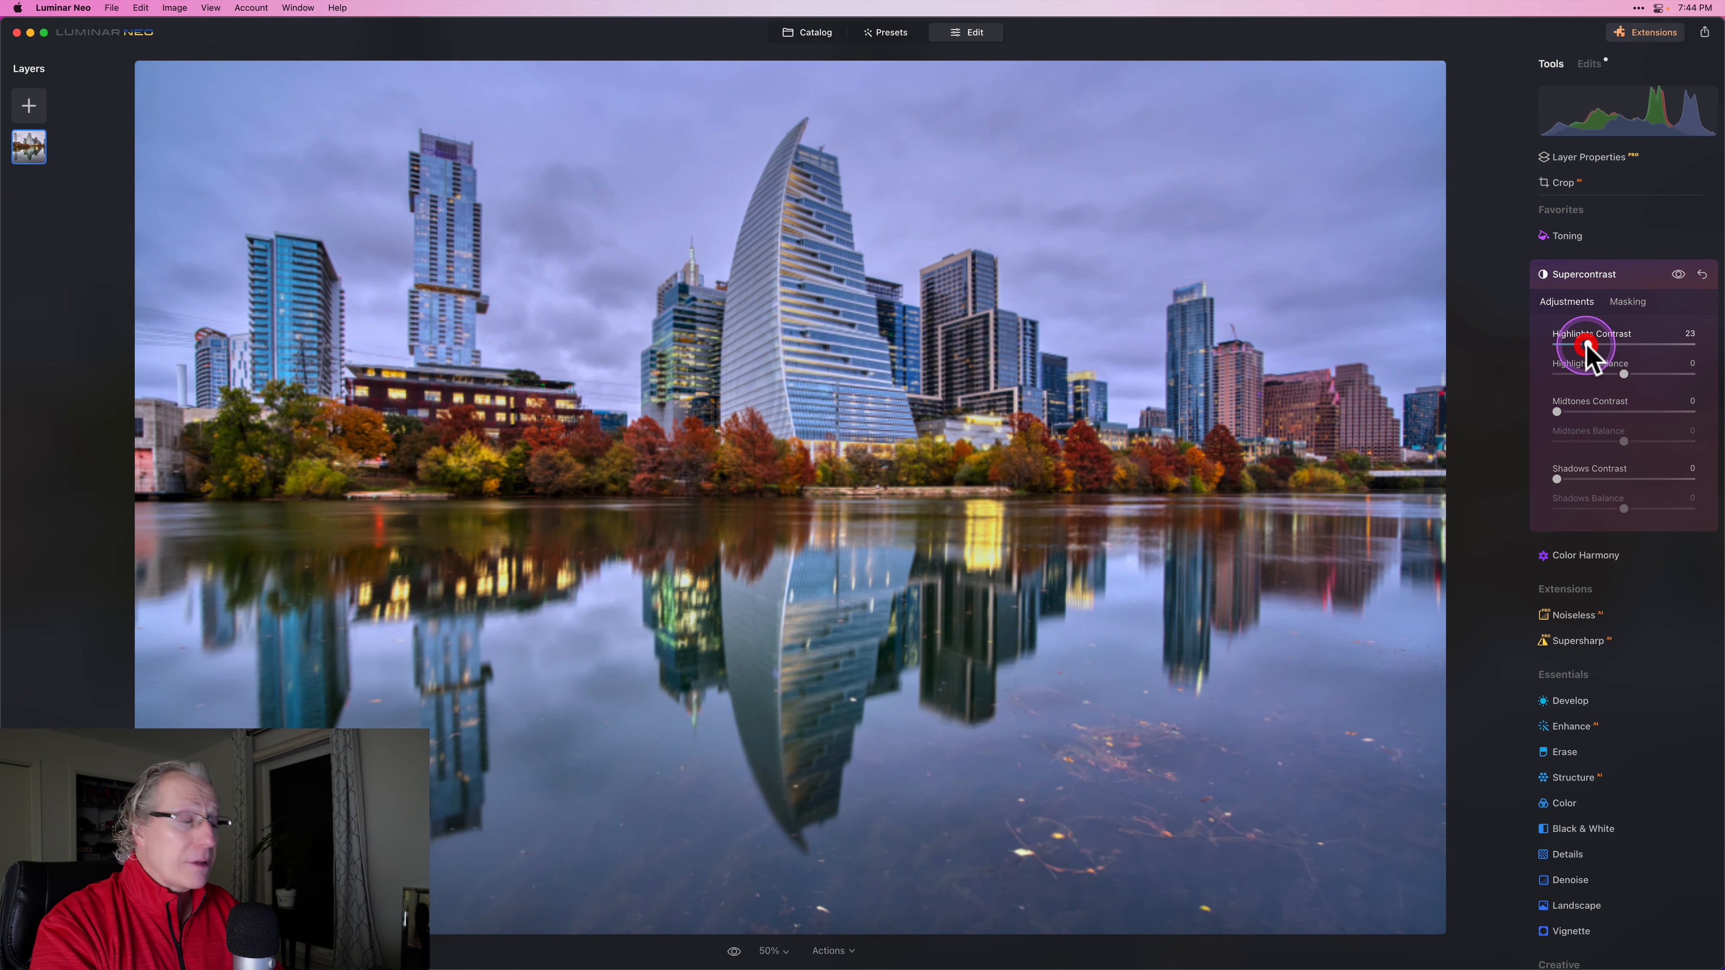
pyautogui.click(1589, 412)
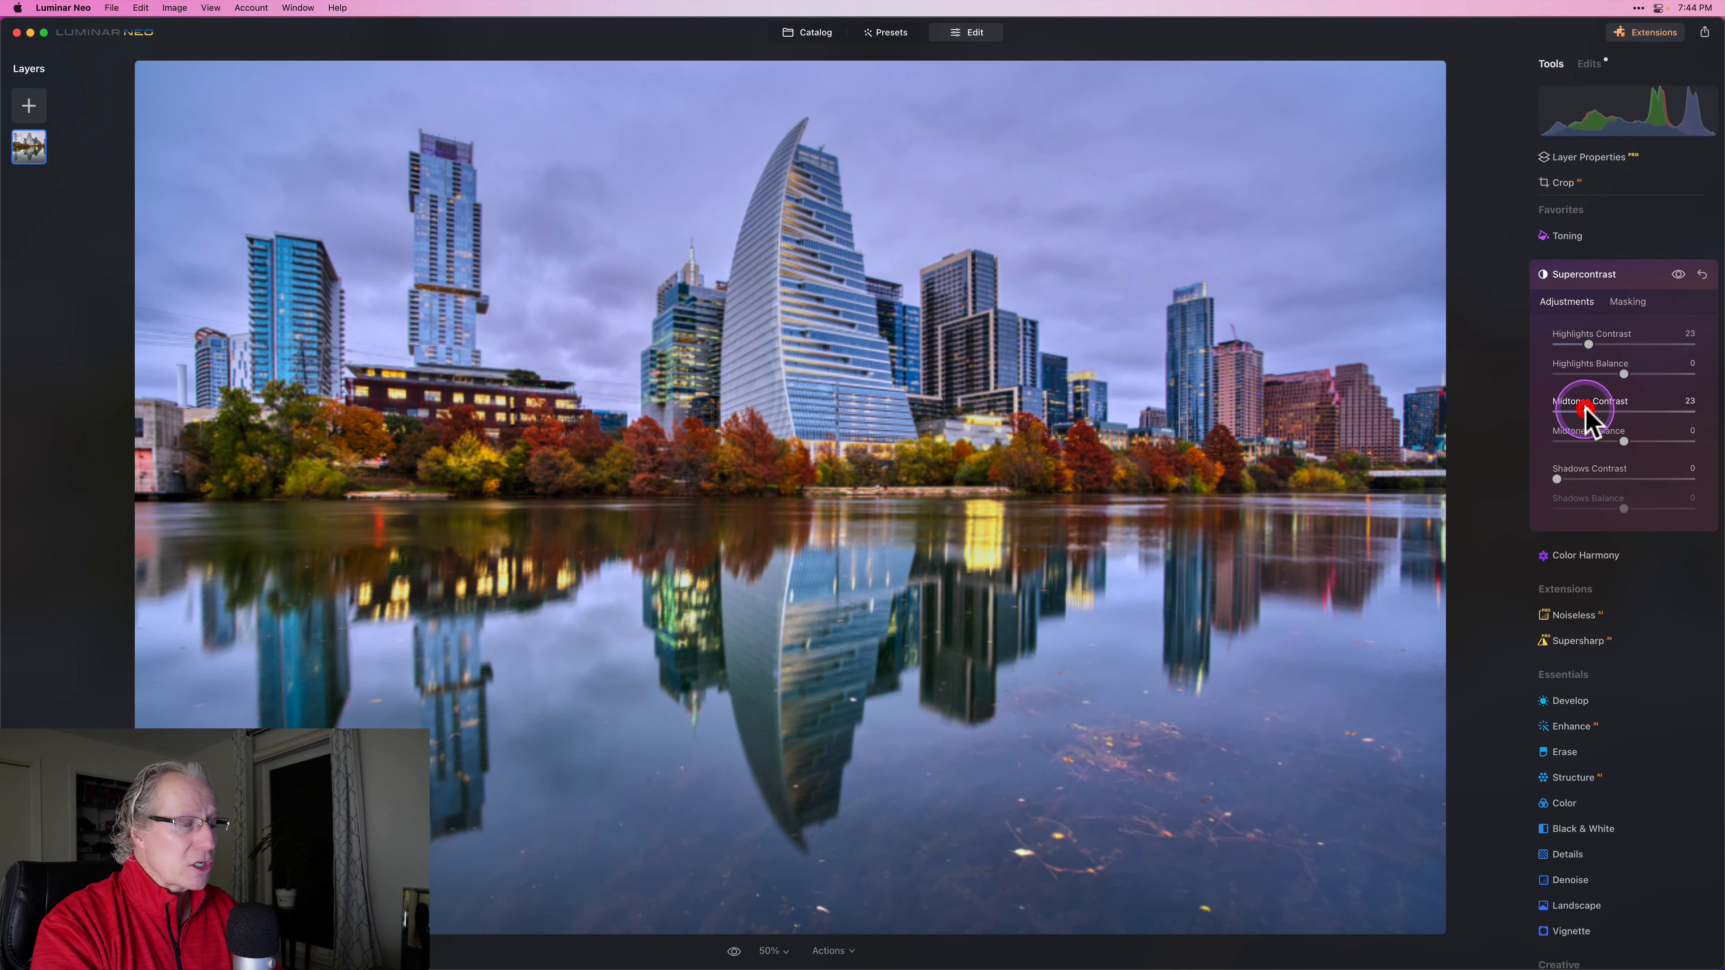
pyautogui.click(1586, 480)
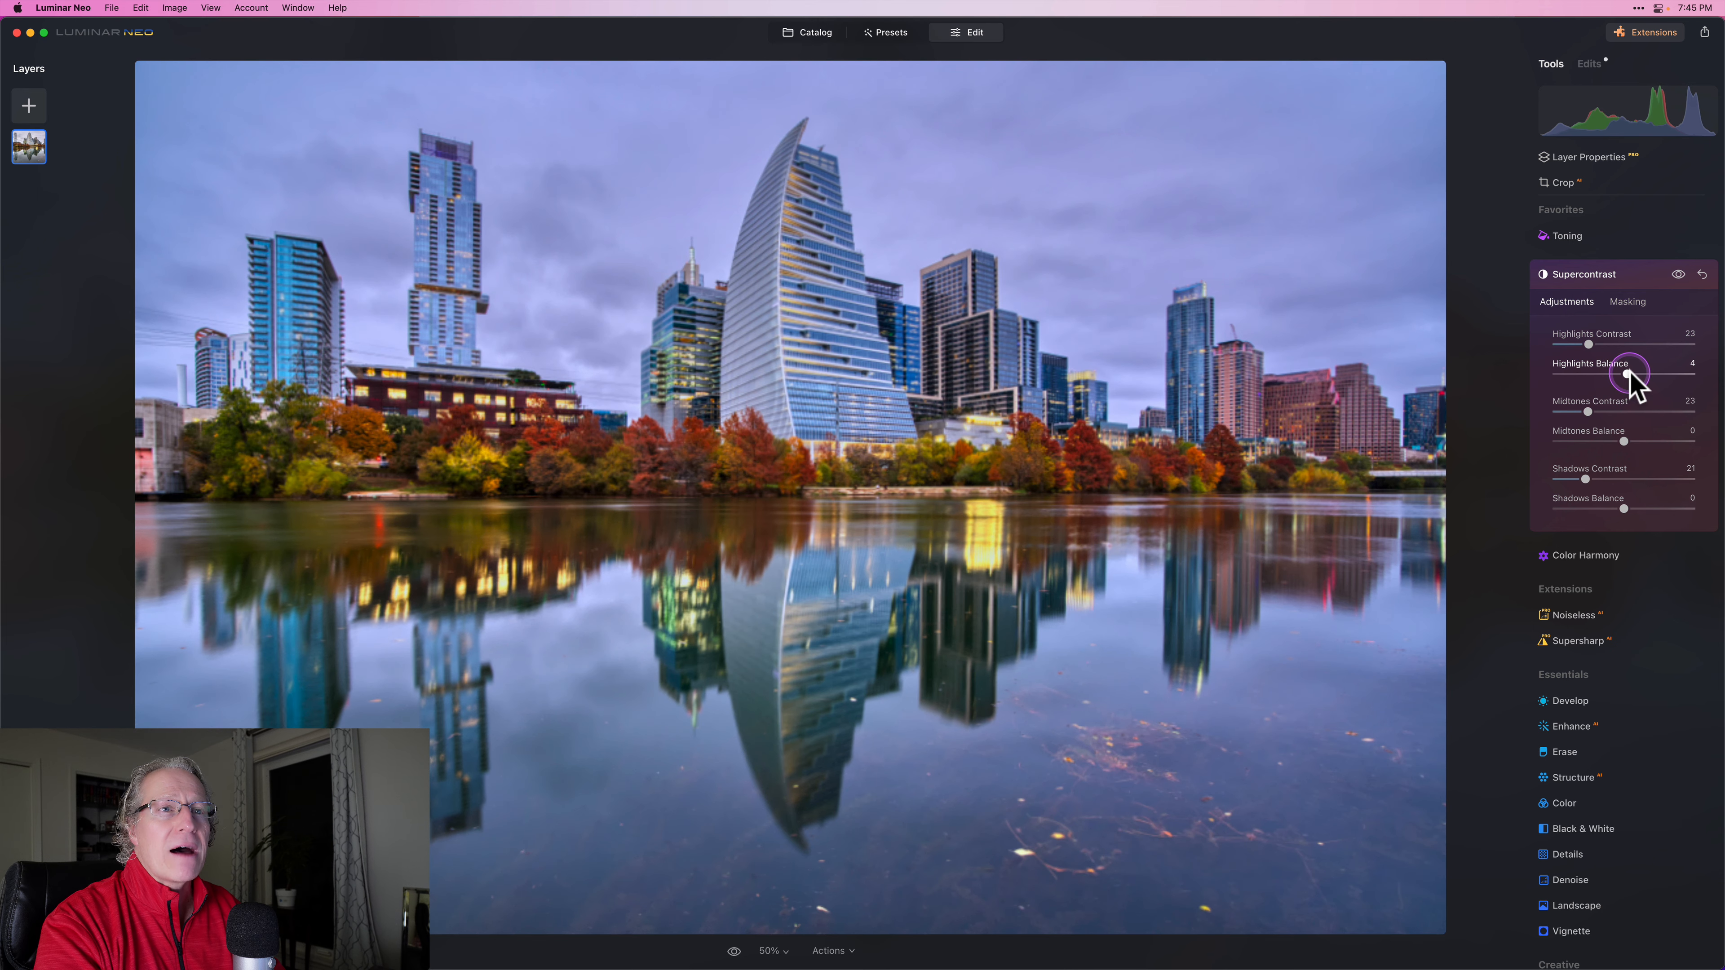
# Set Supercontrast's Highlights Balance to 6, Midtones Balance to 26 and Shadows Balance to 3, and compare before and after
pyautogui.moveTo(1629, 375); pyautogui.dragTo(1633, 381)
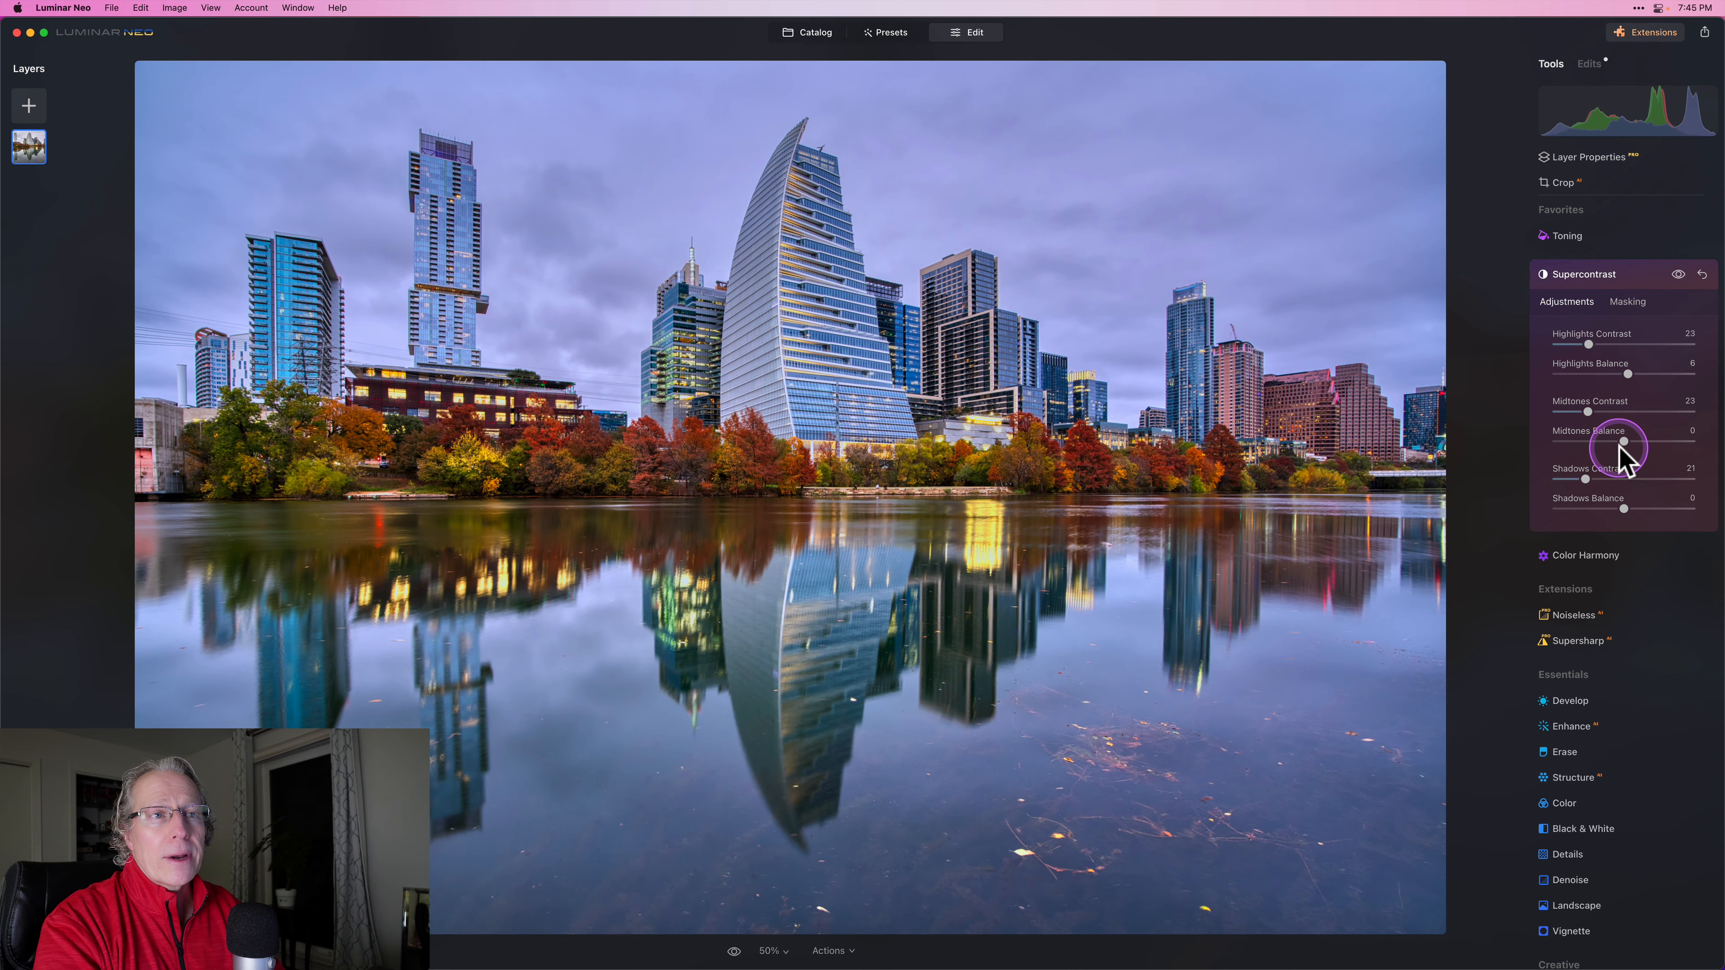
pyautogui.moveTo(1625, 440); pyautogui.dragTo(1645, 442)
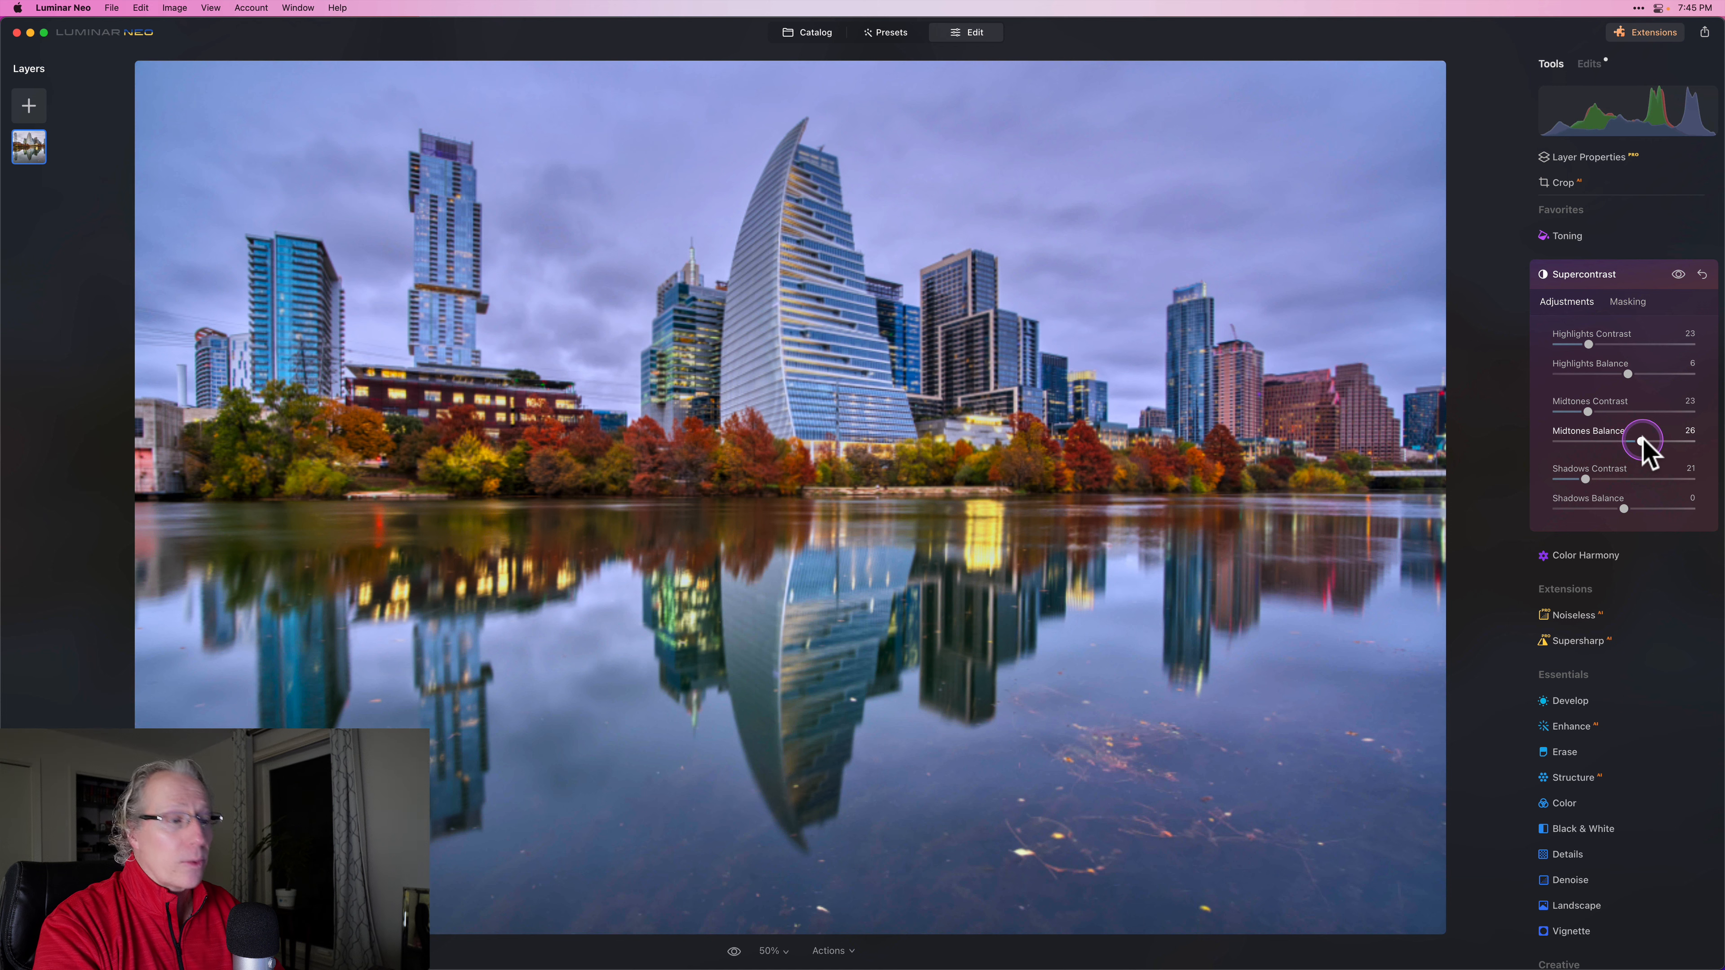
pyautogui.moveTo(1624, 509); pyautogui.dragTo(1626, 508)
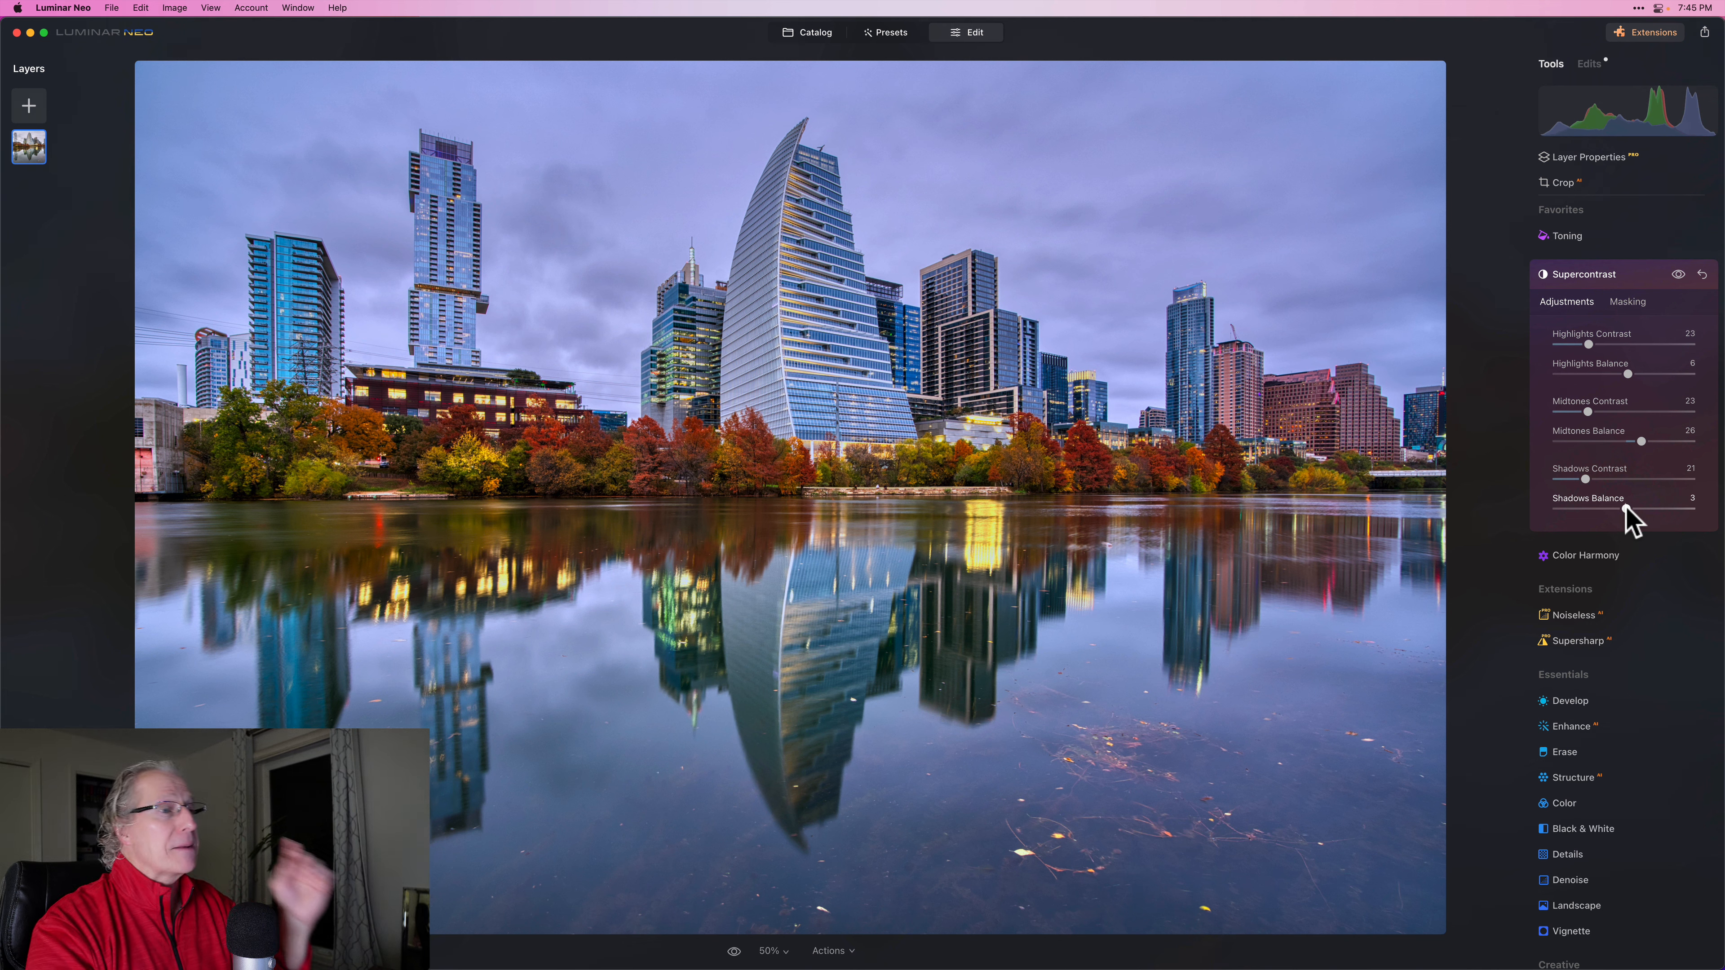
pyautogui.click(1679, 274)
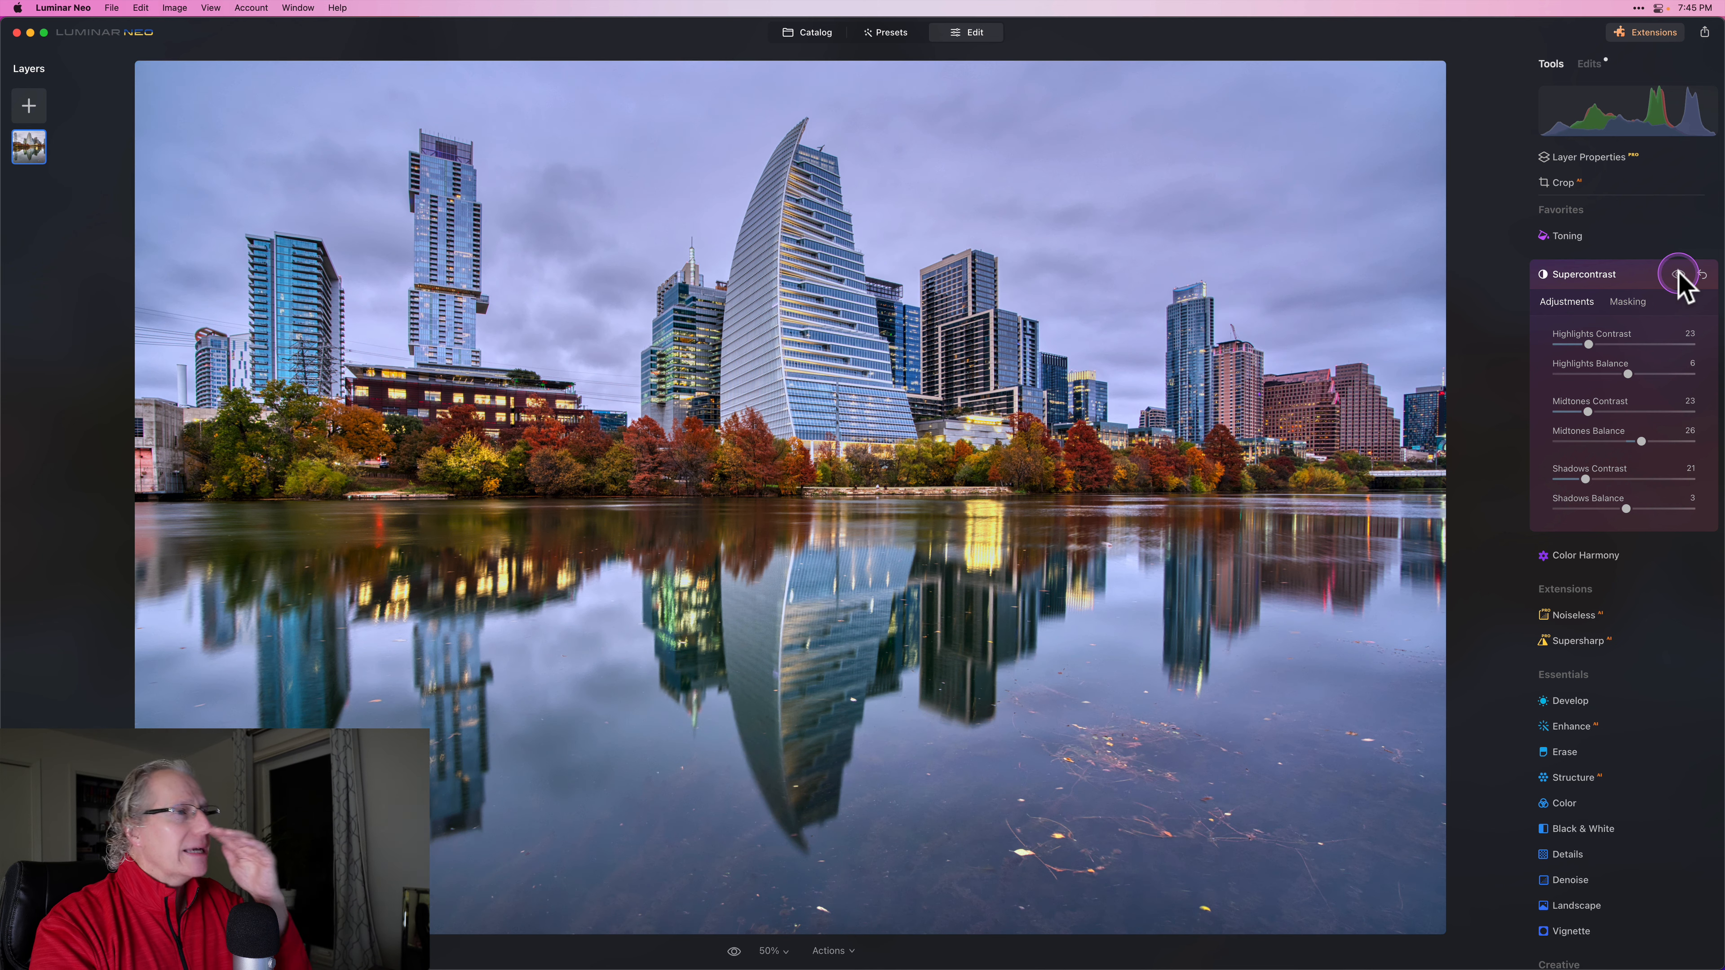
pyautogui.click(1679, 274)
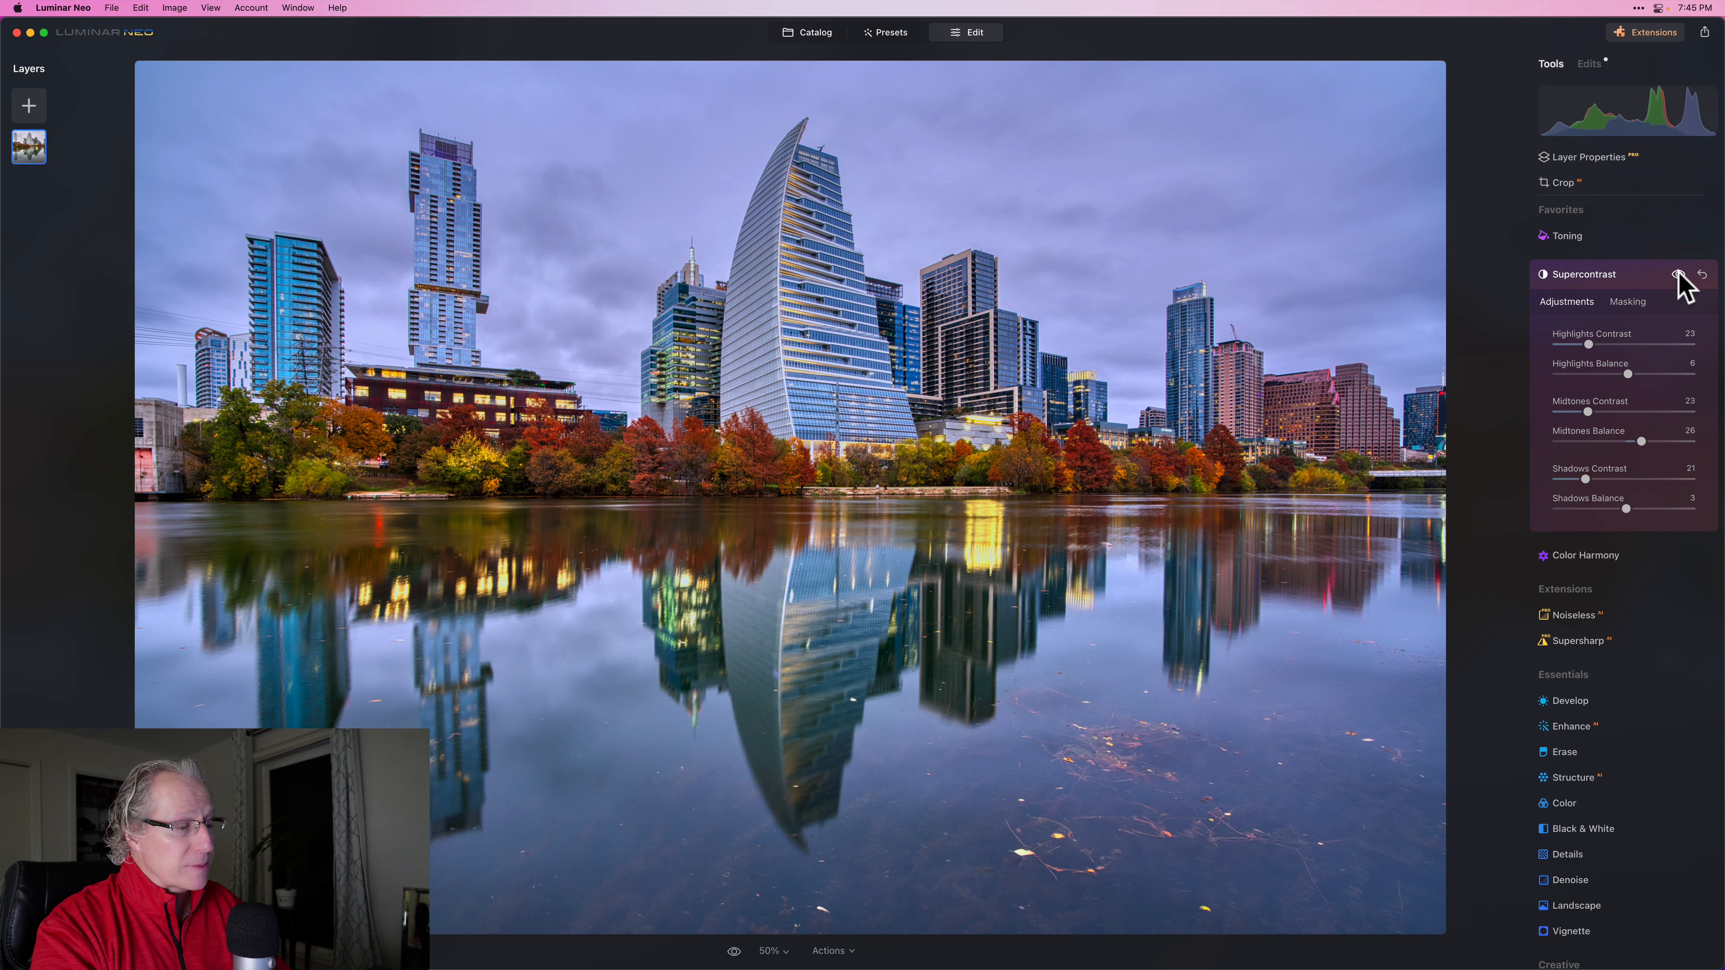
pyautogui.click(1630, 276)
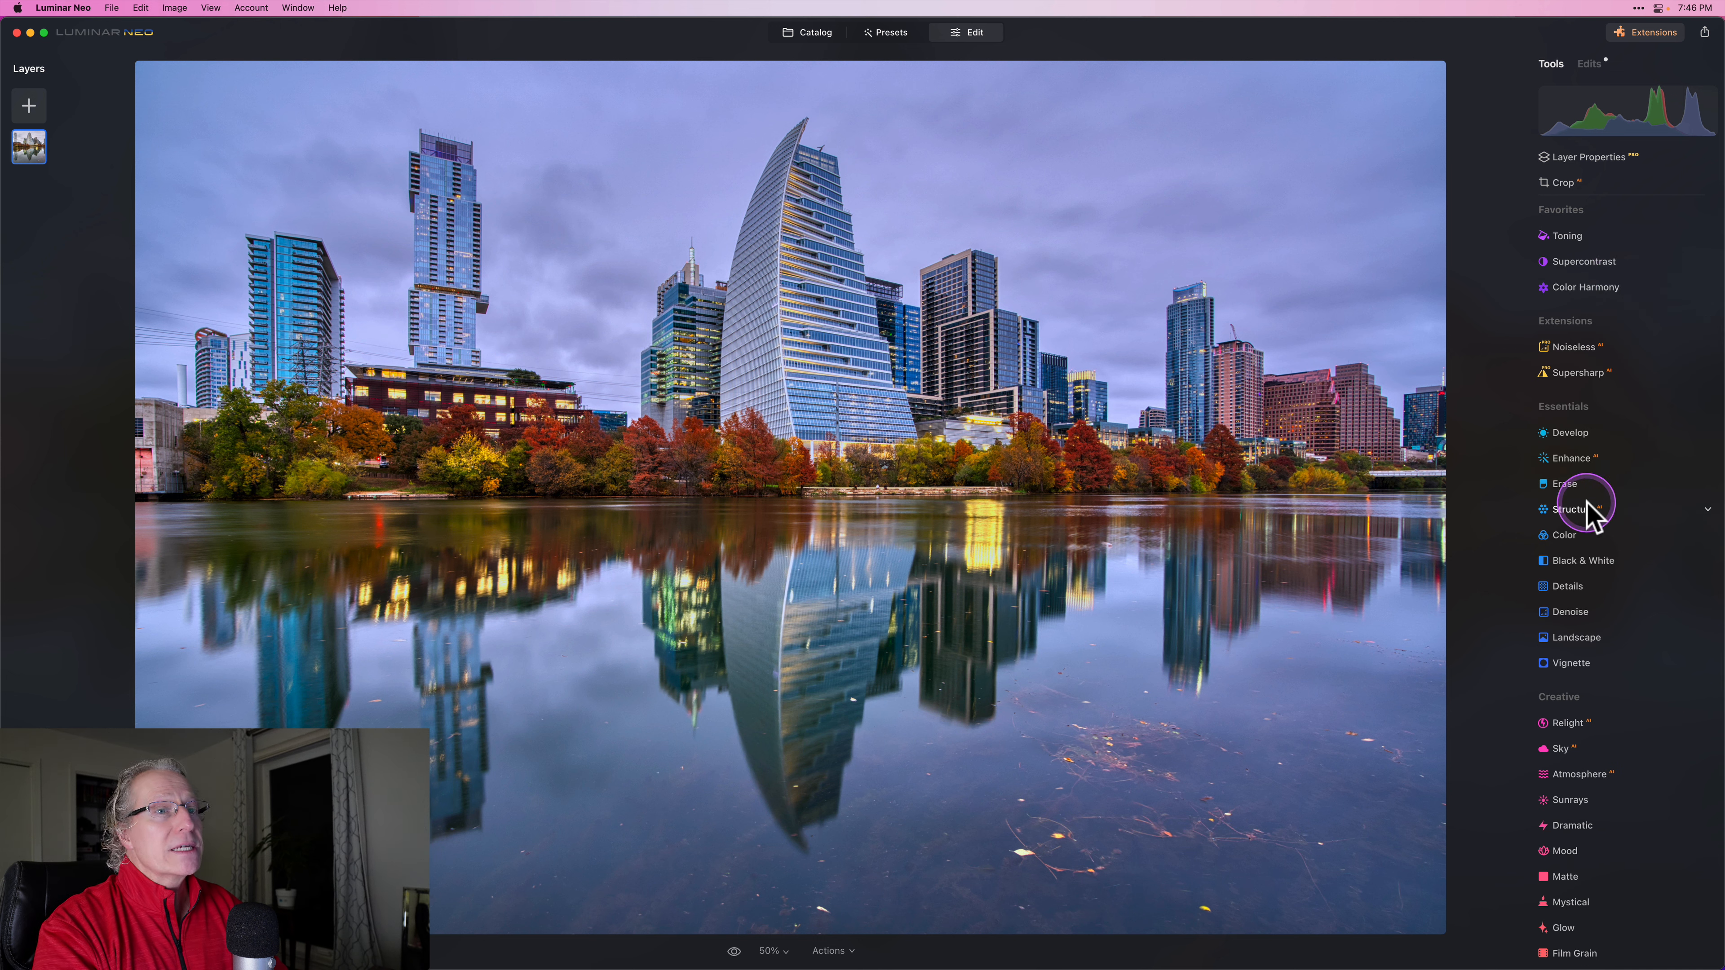
# Apply Structure with an Amount of -100 and limit it to the sky and water using Mask AI
pyautogui.click(1574, 510)
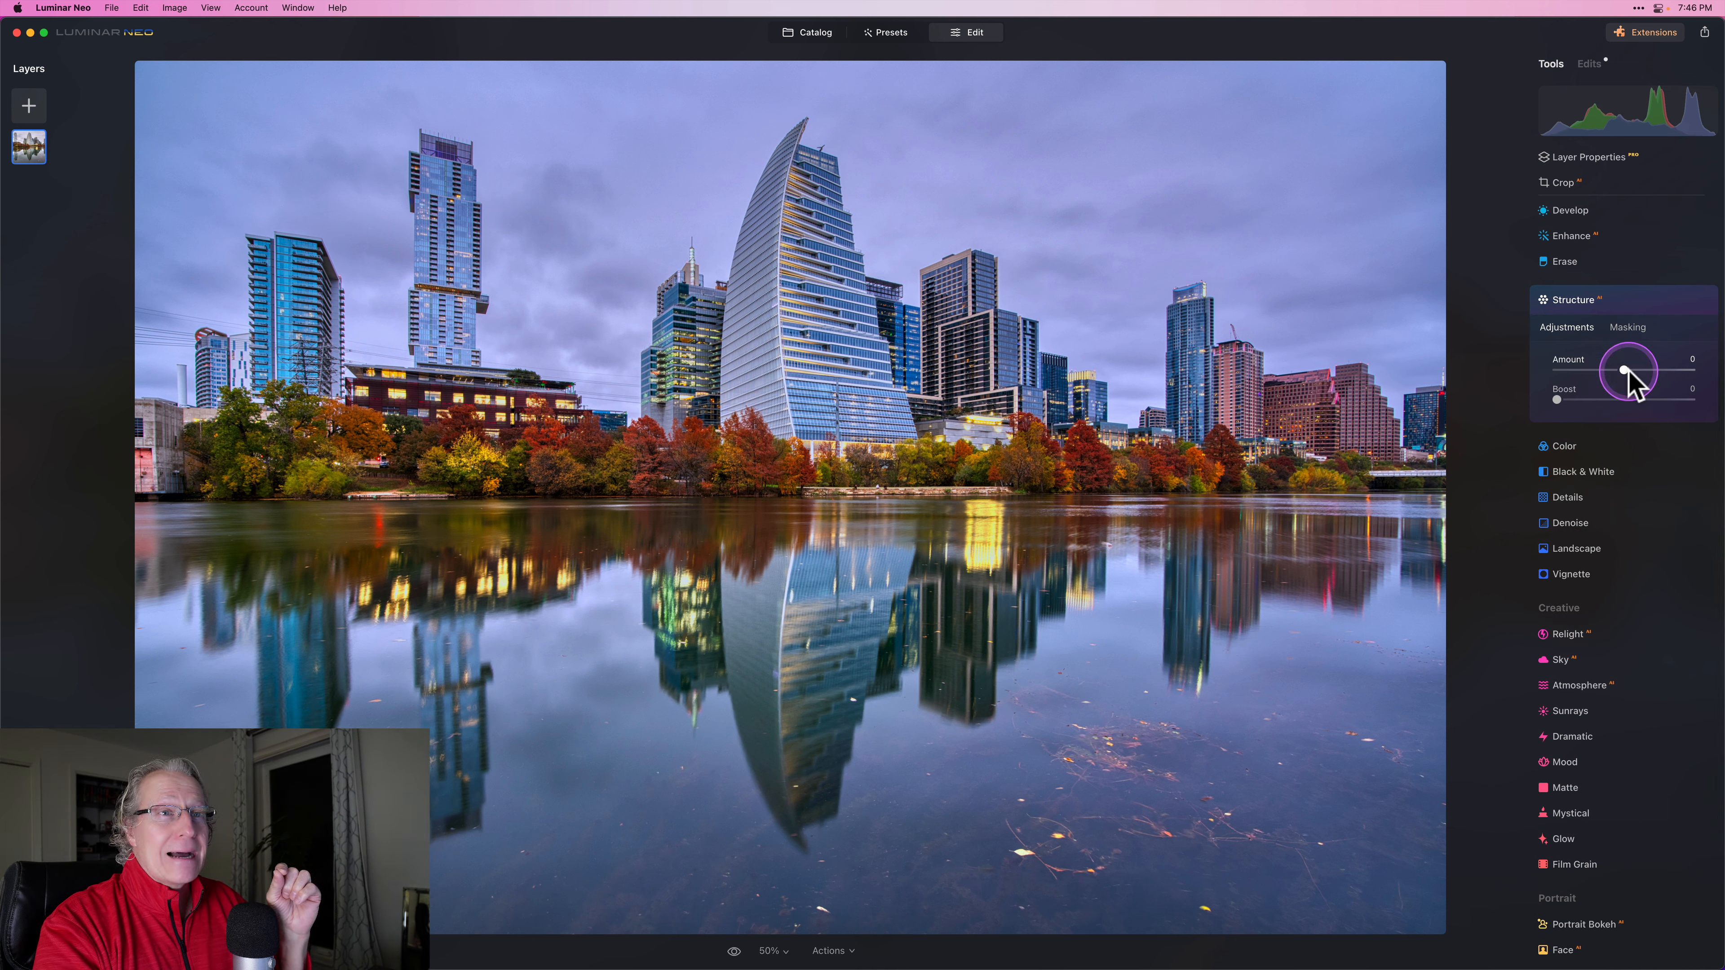
pyautogui.moveTo(1624, 370); pyautogui.dragTo(1490, 384)
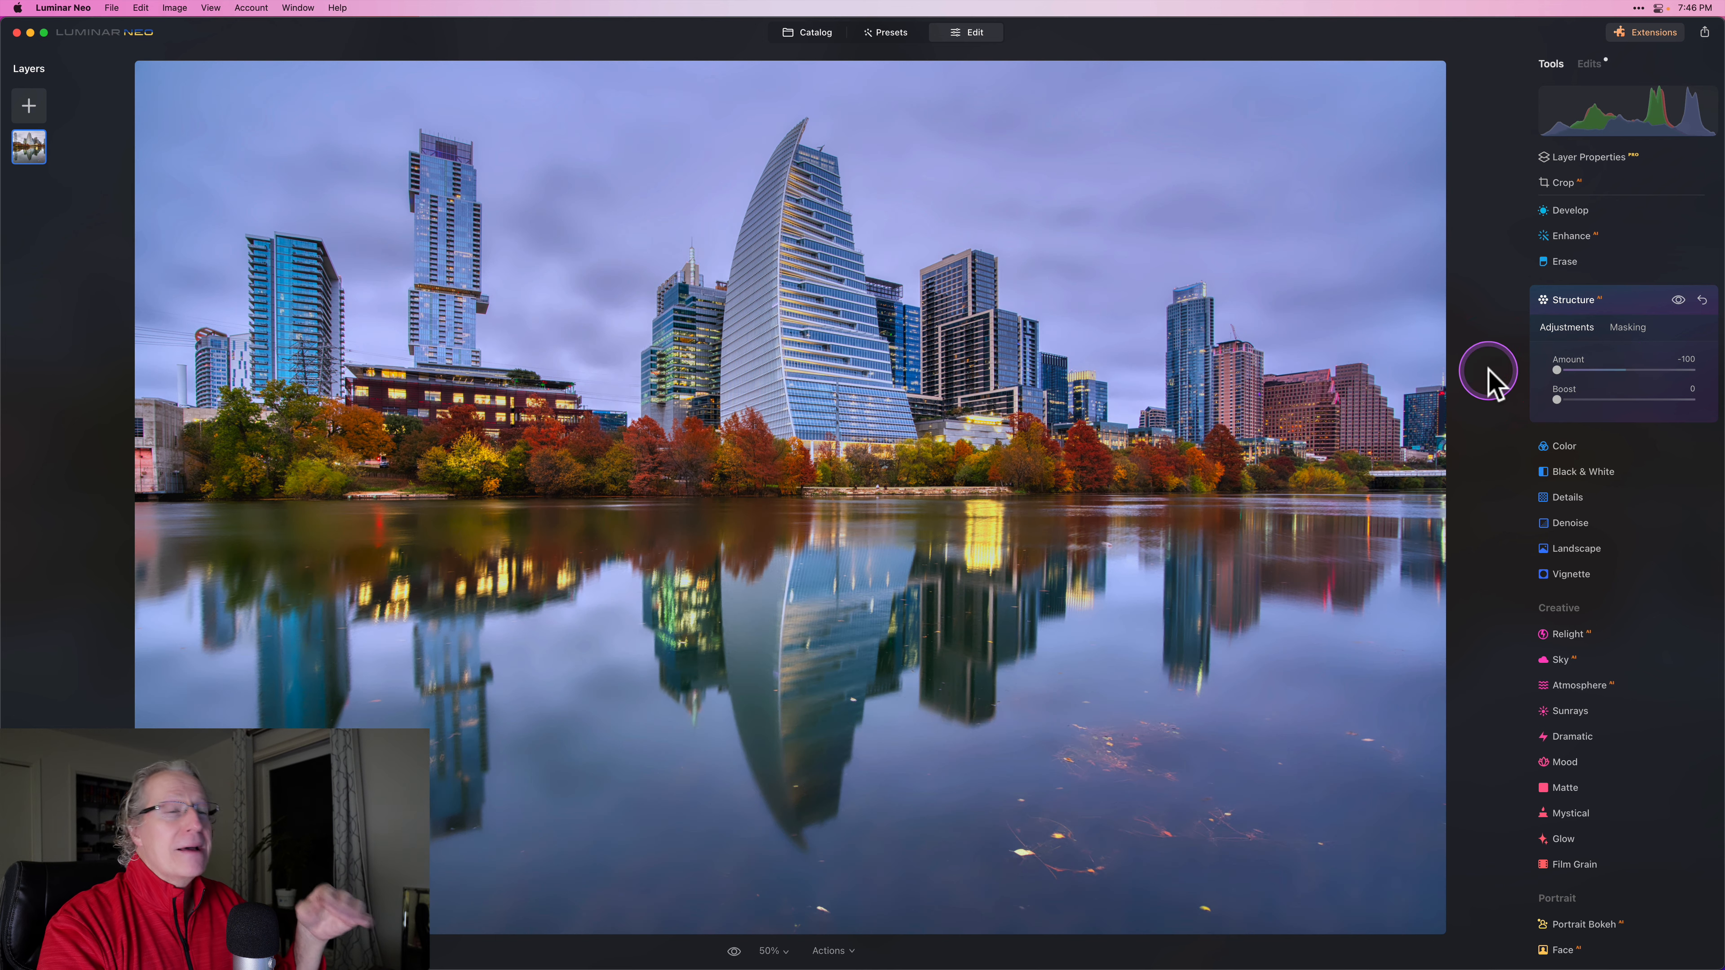
pyautogui.click(1630, 328)
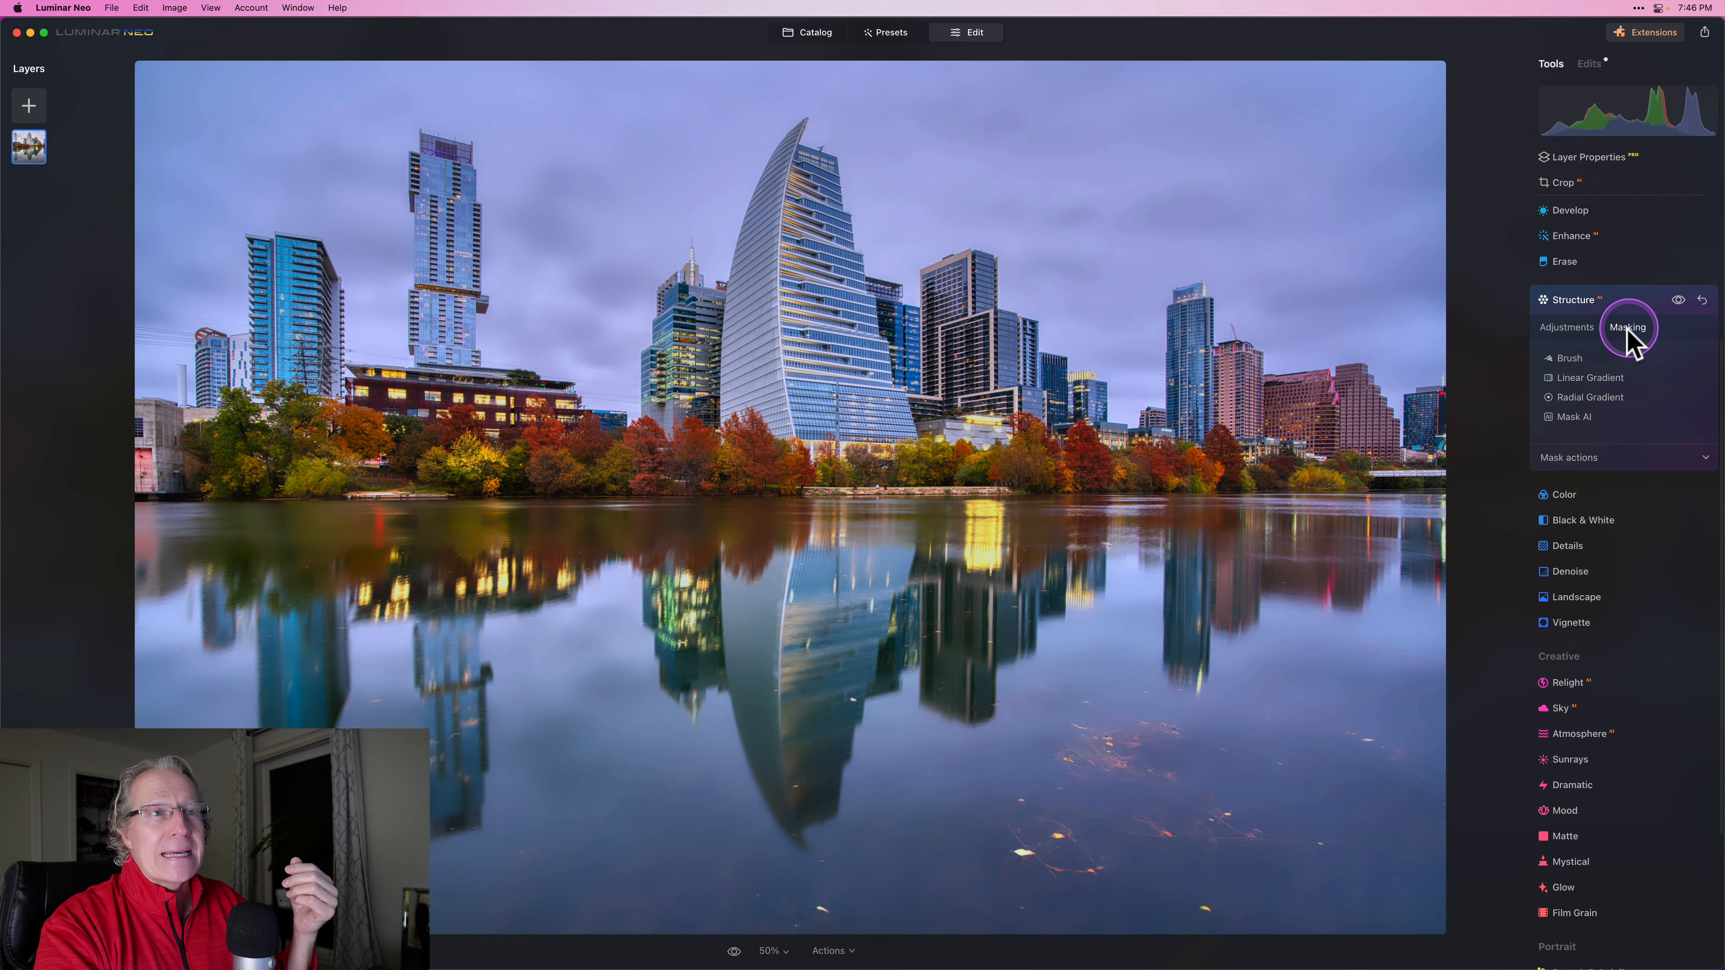
pyautogui.click(1571, 420)
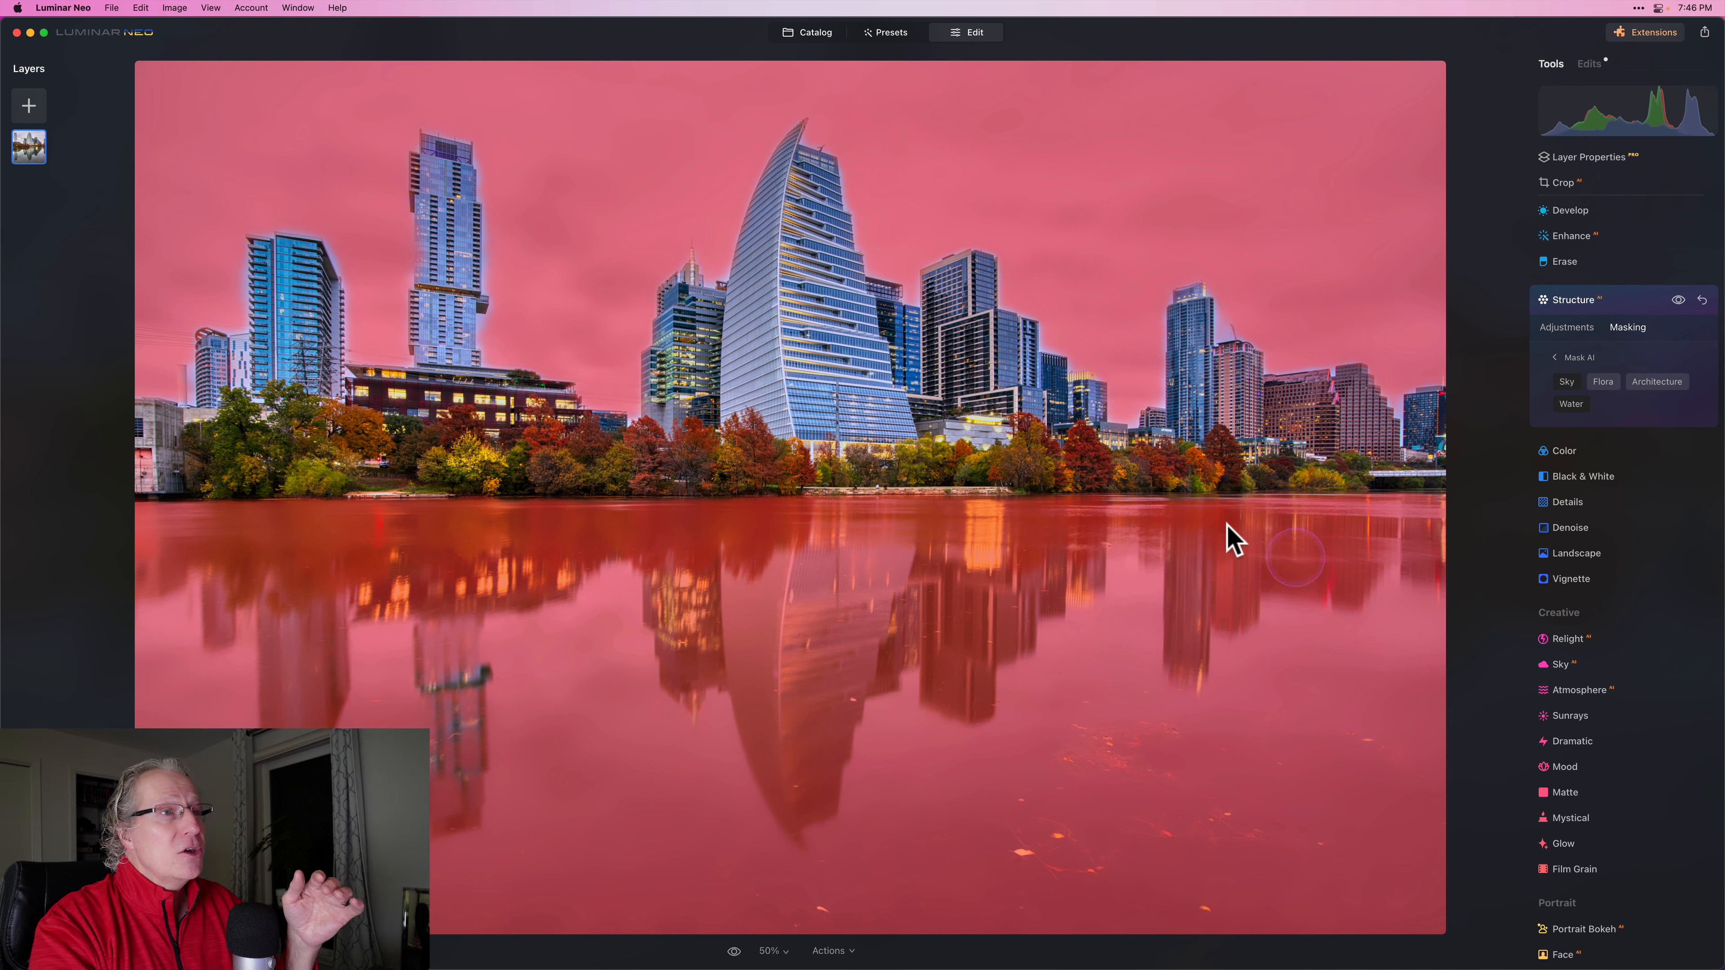
# Compare the photo with and without the masked Structure adjustment on the sky and water
pyautogui.click(1112, 316)
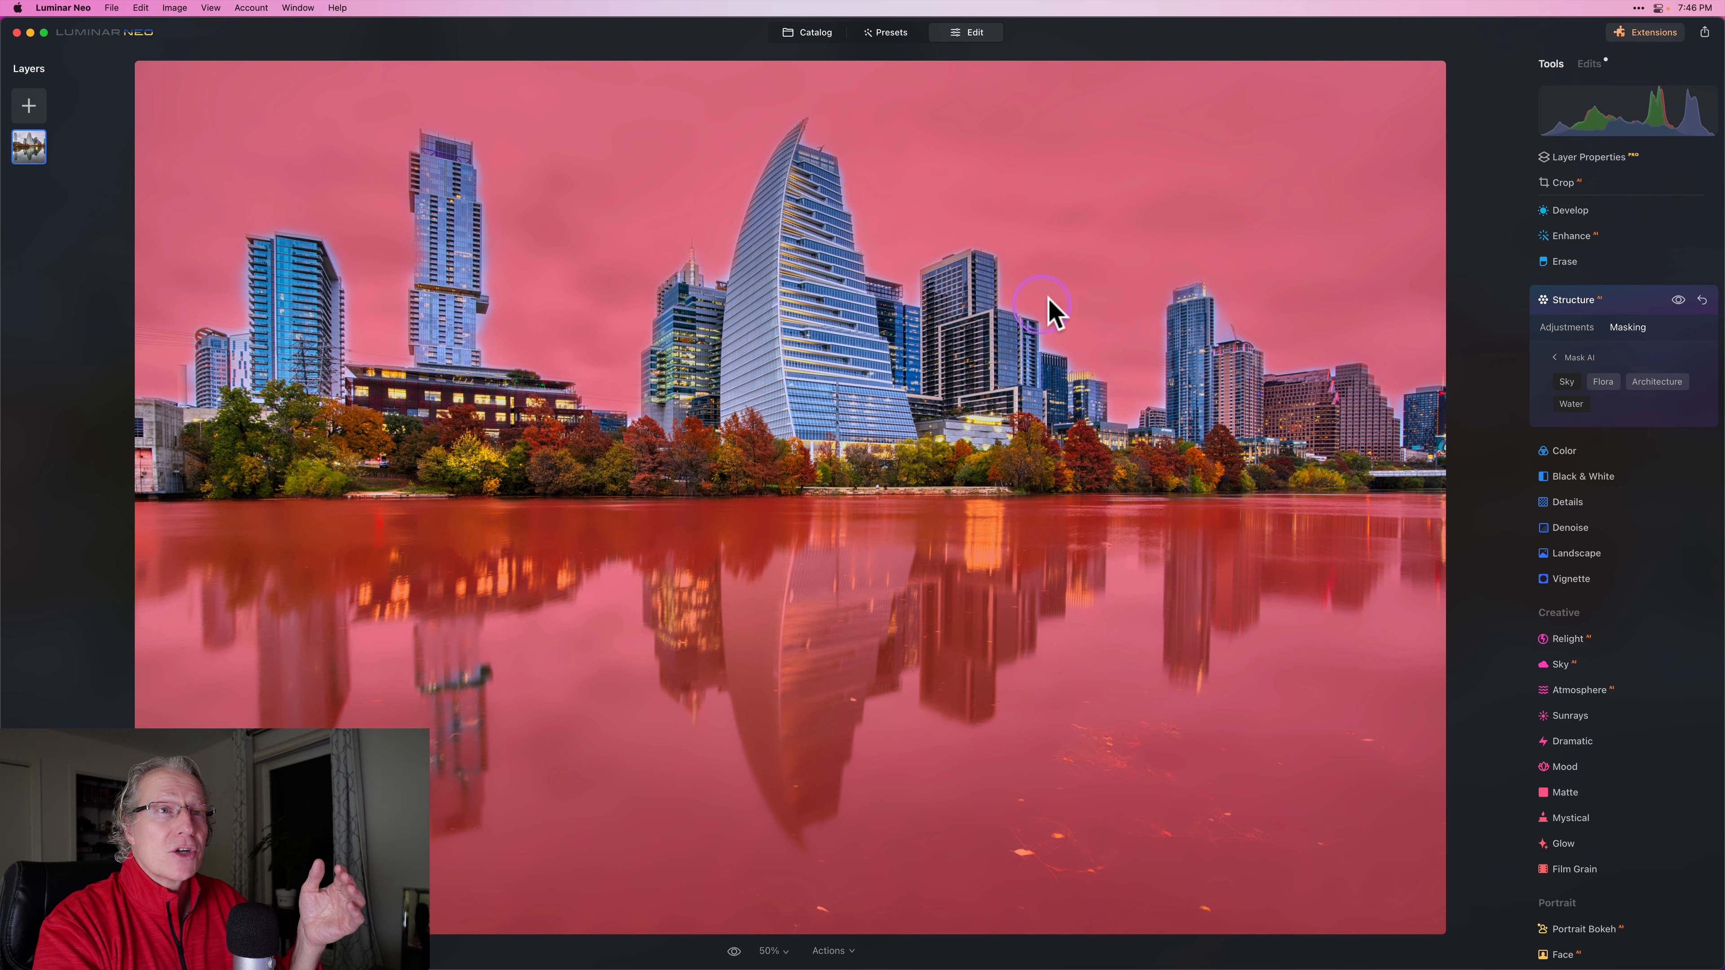
pyautogui.click(1574, 328)
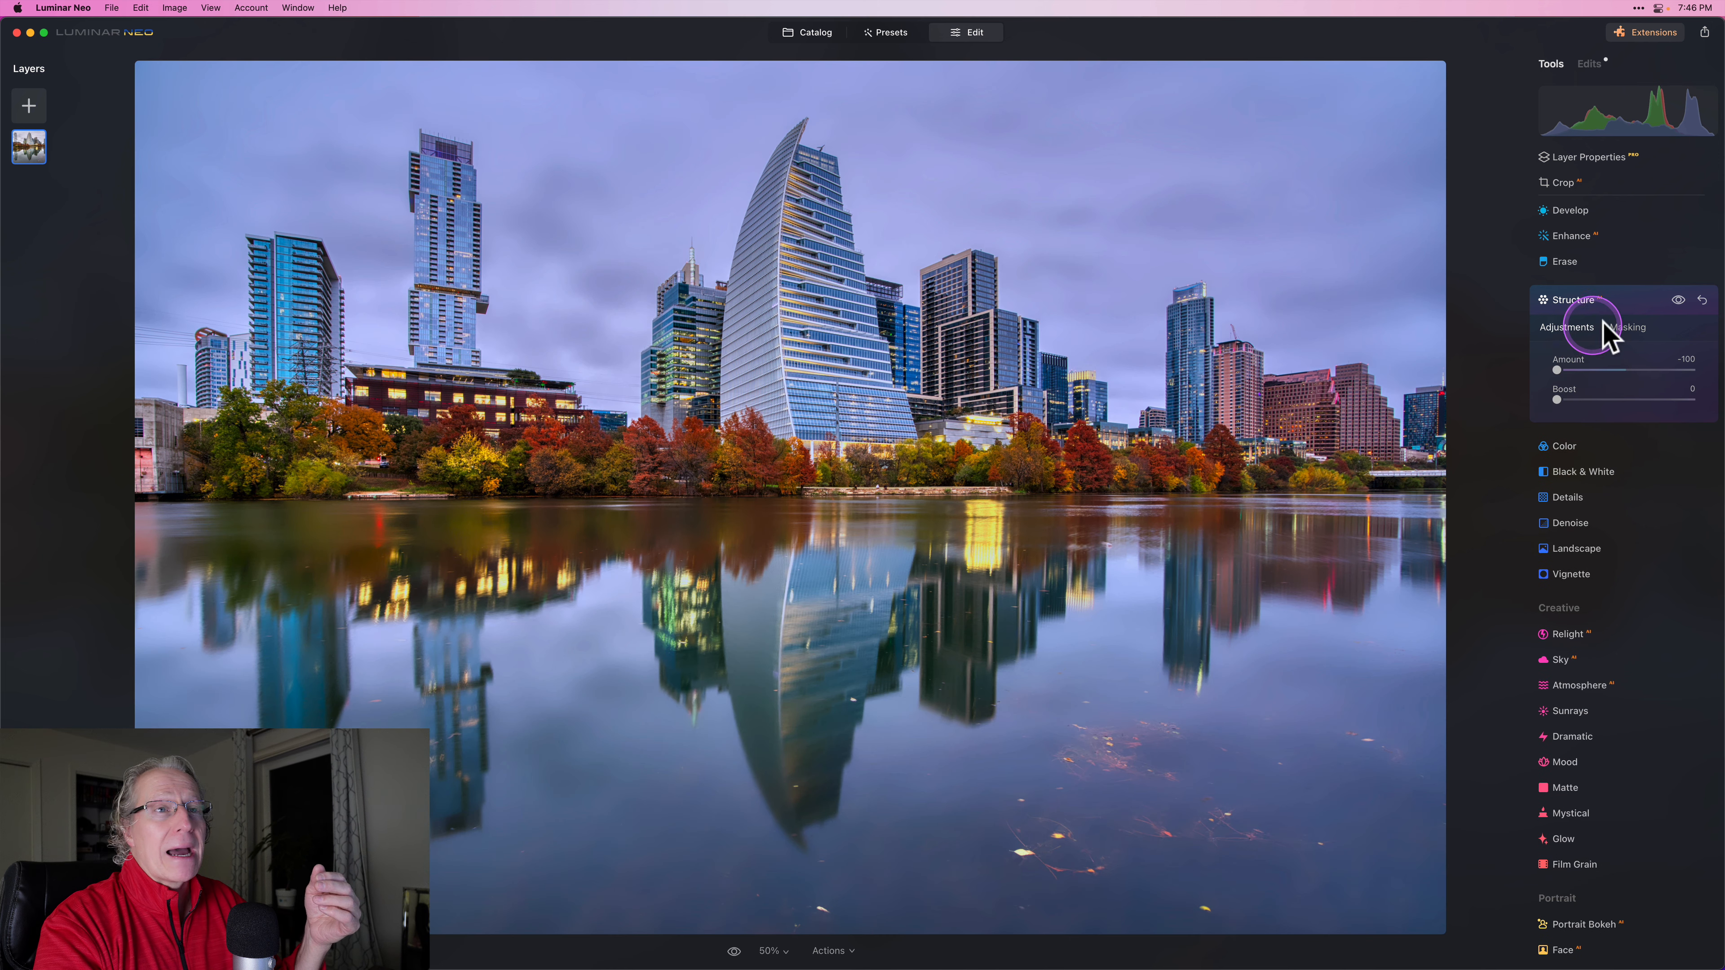
pyautogui.click(1679, 300)
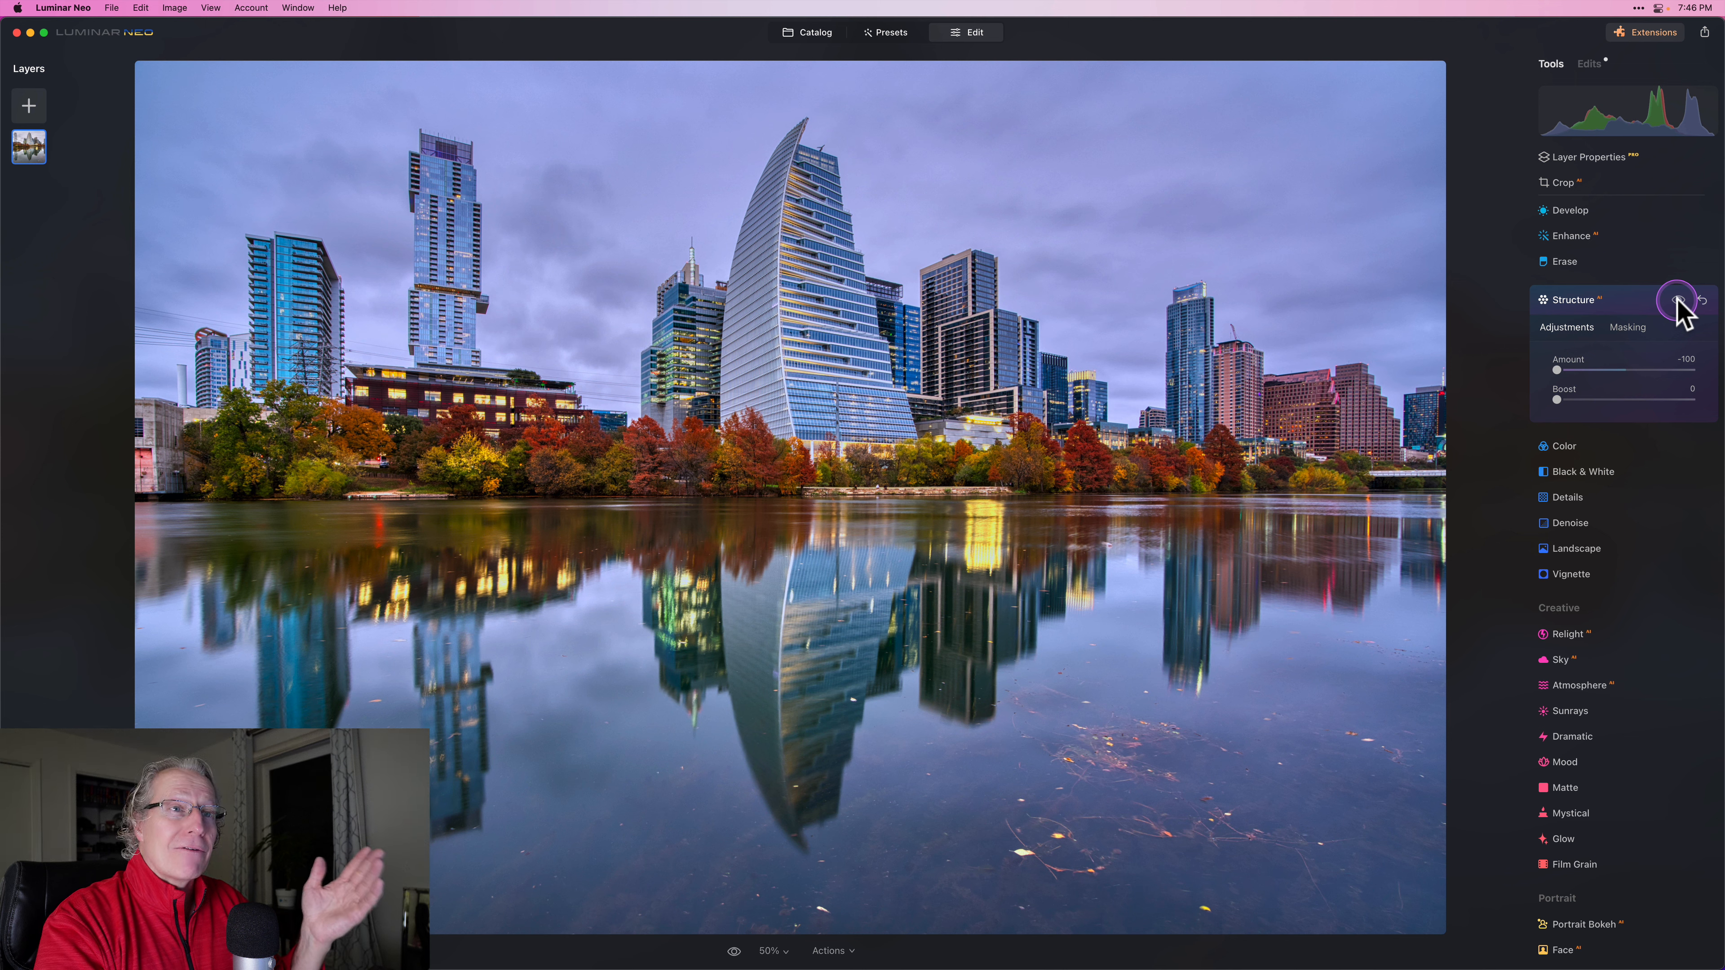
pyautogui.click(1678, 301)
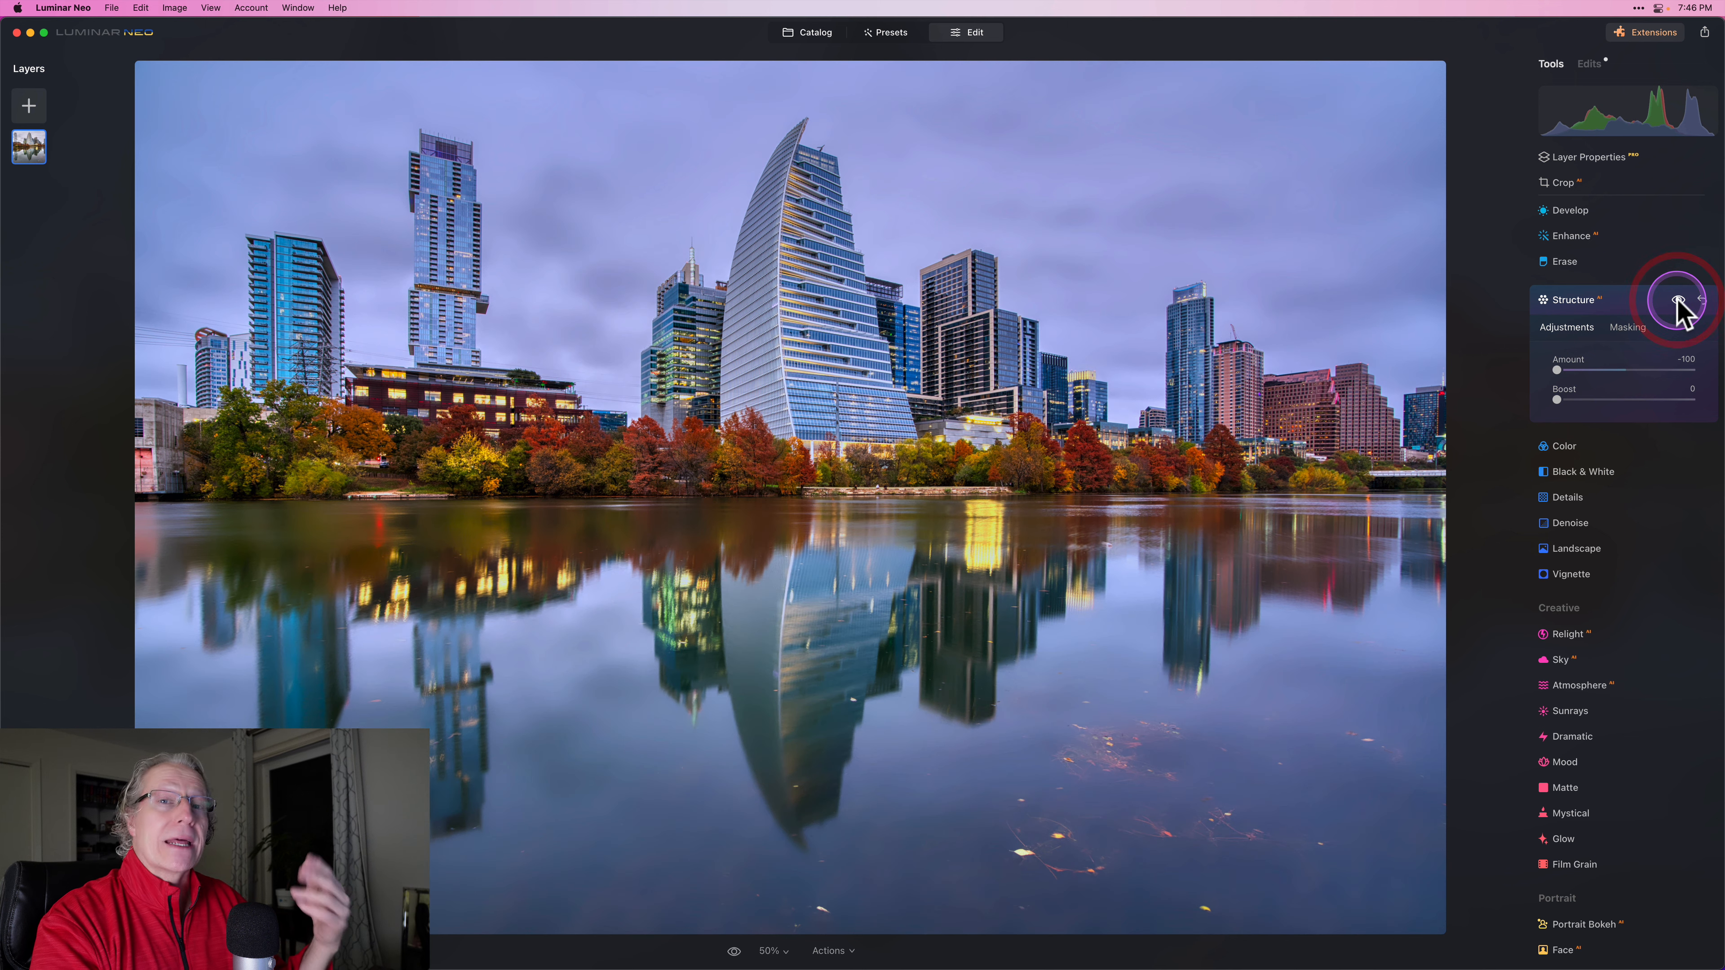
pyautogui.moveTo(1559, 401); pyautogui.dragTo(1495, 401)
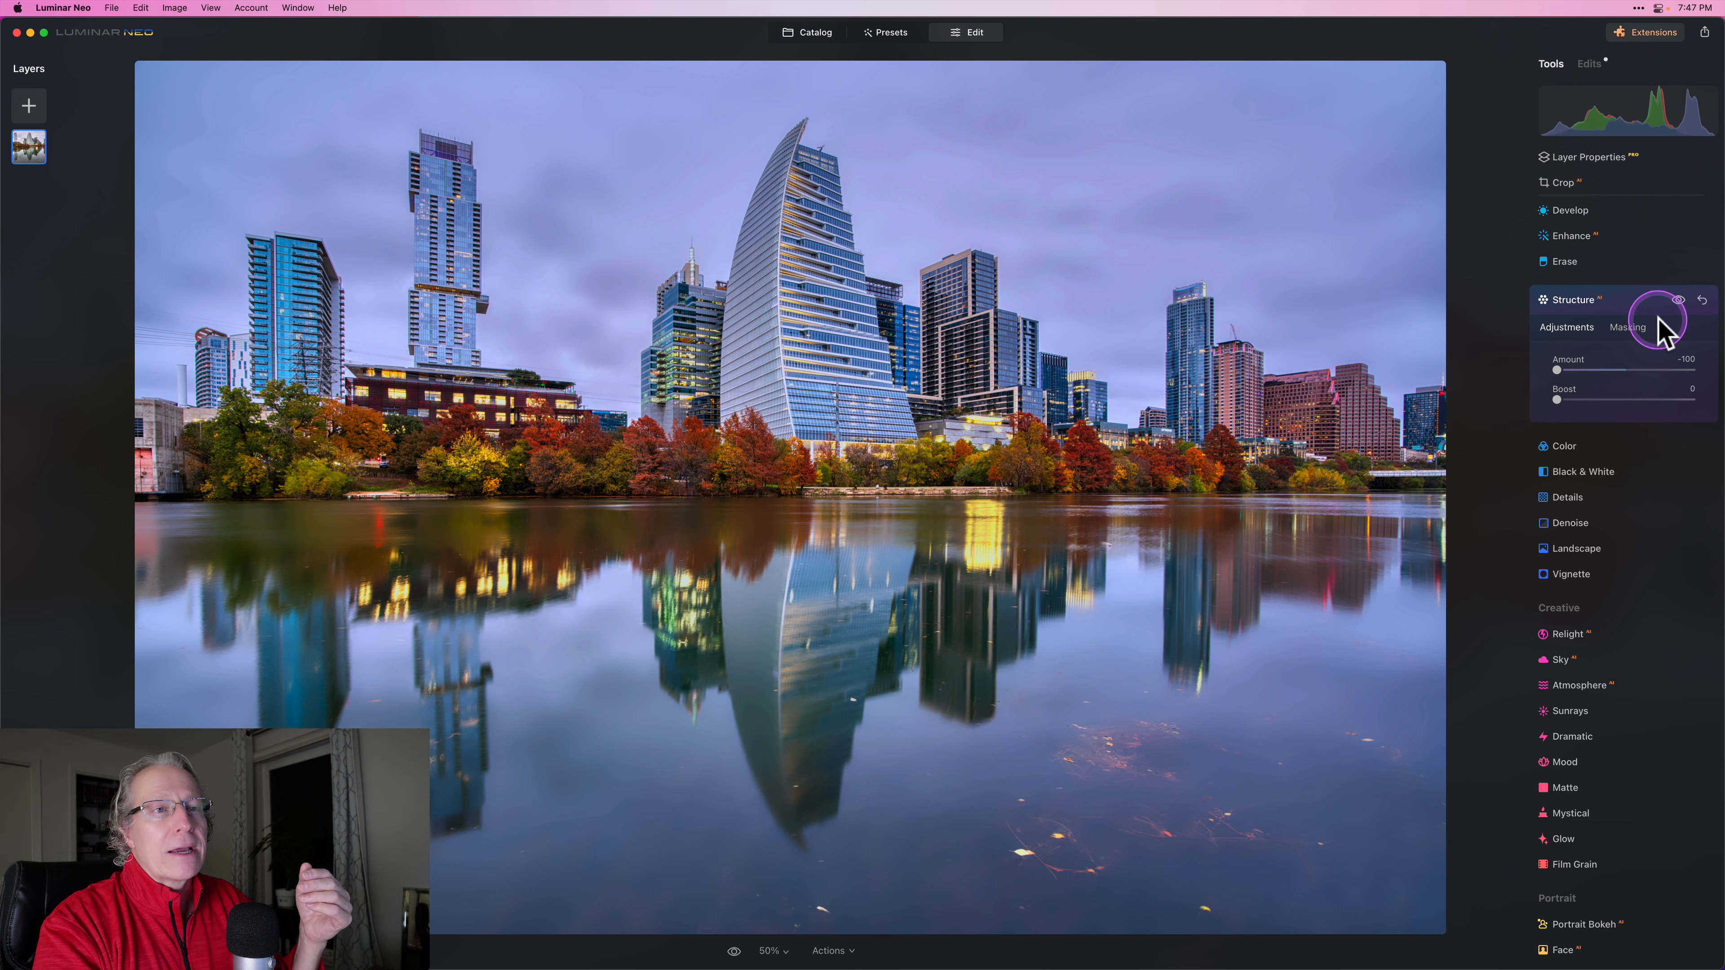
# Copy the sky-and-water mask from the current Structure adjustment and close the tool
pyautogui.click(1630, 328)
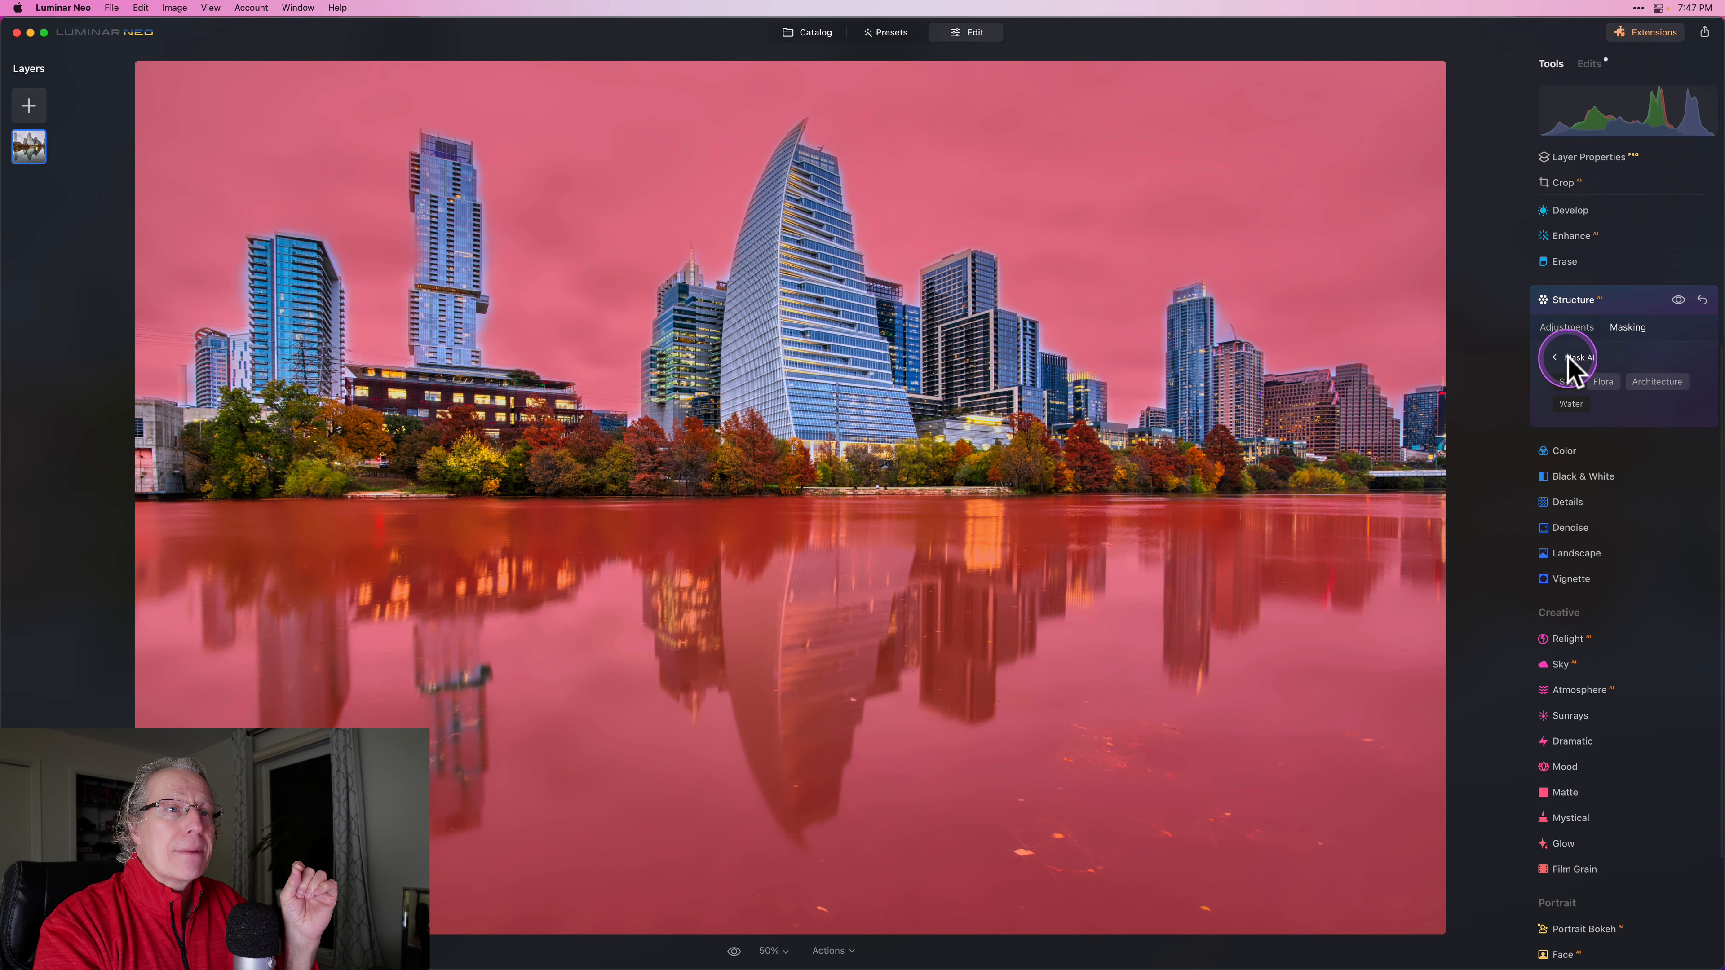
pyautogui.click(1568, 358)
pyautogui.click(1575, 458)
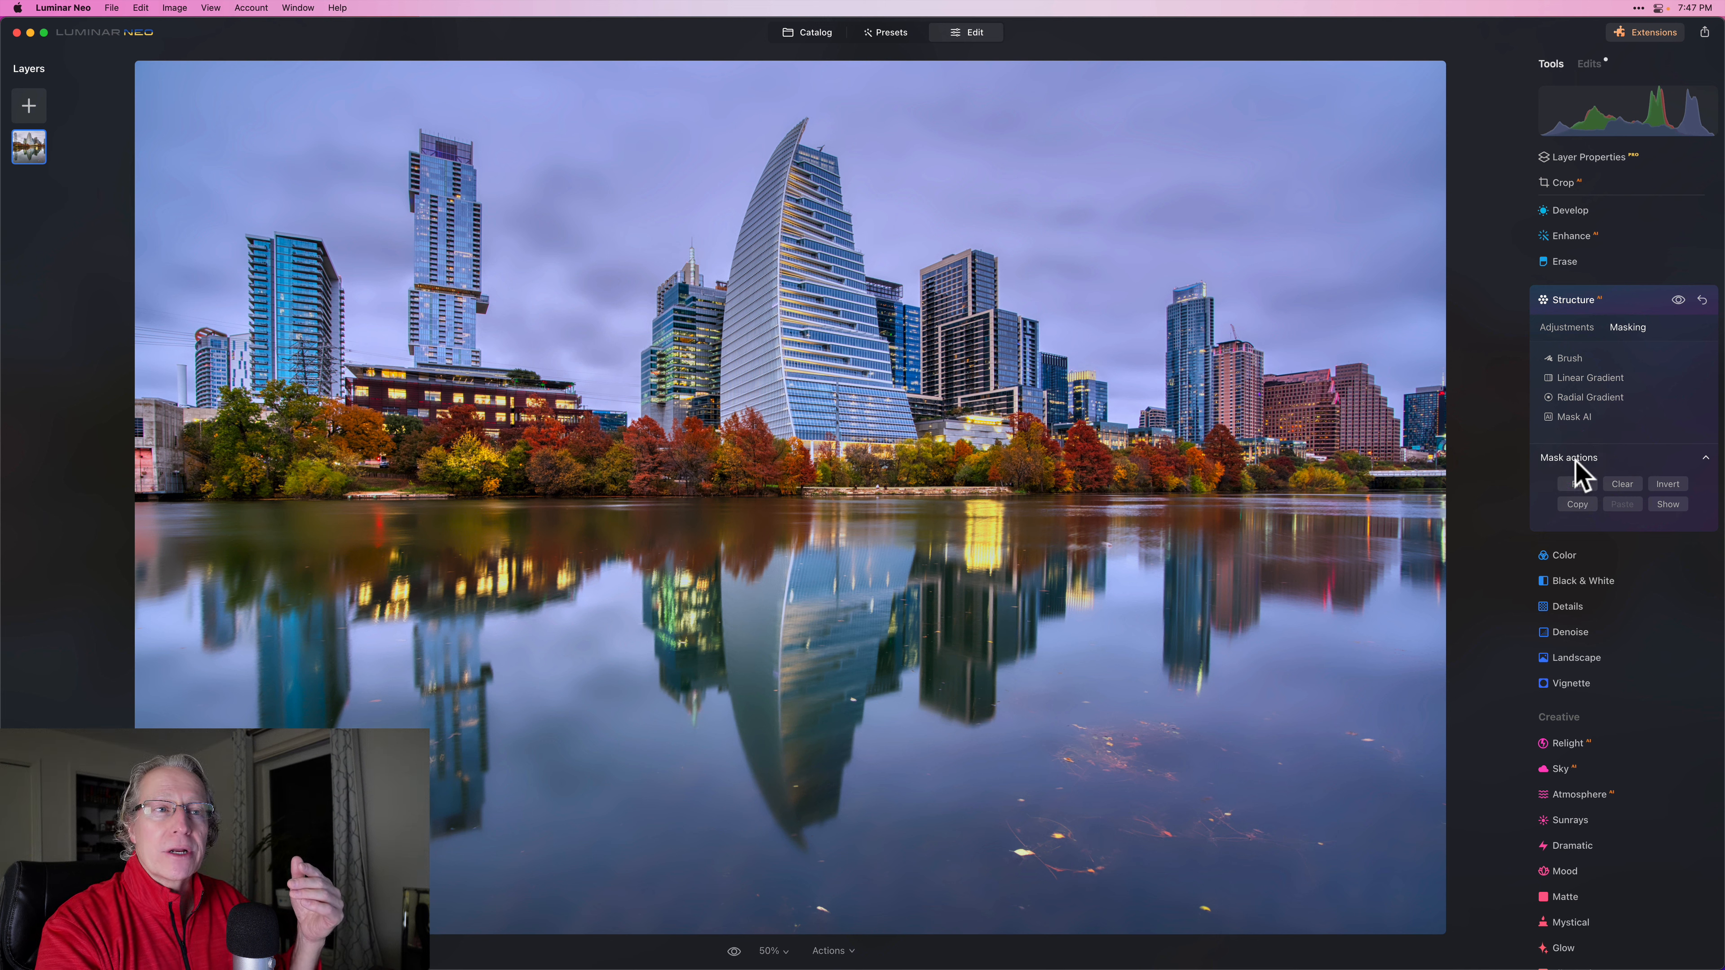
pyautogui.click(1578, 505)
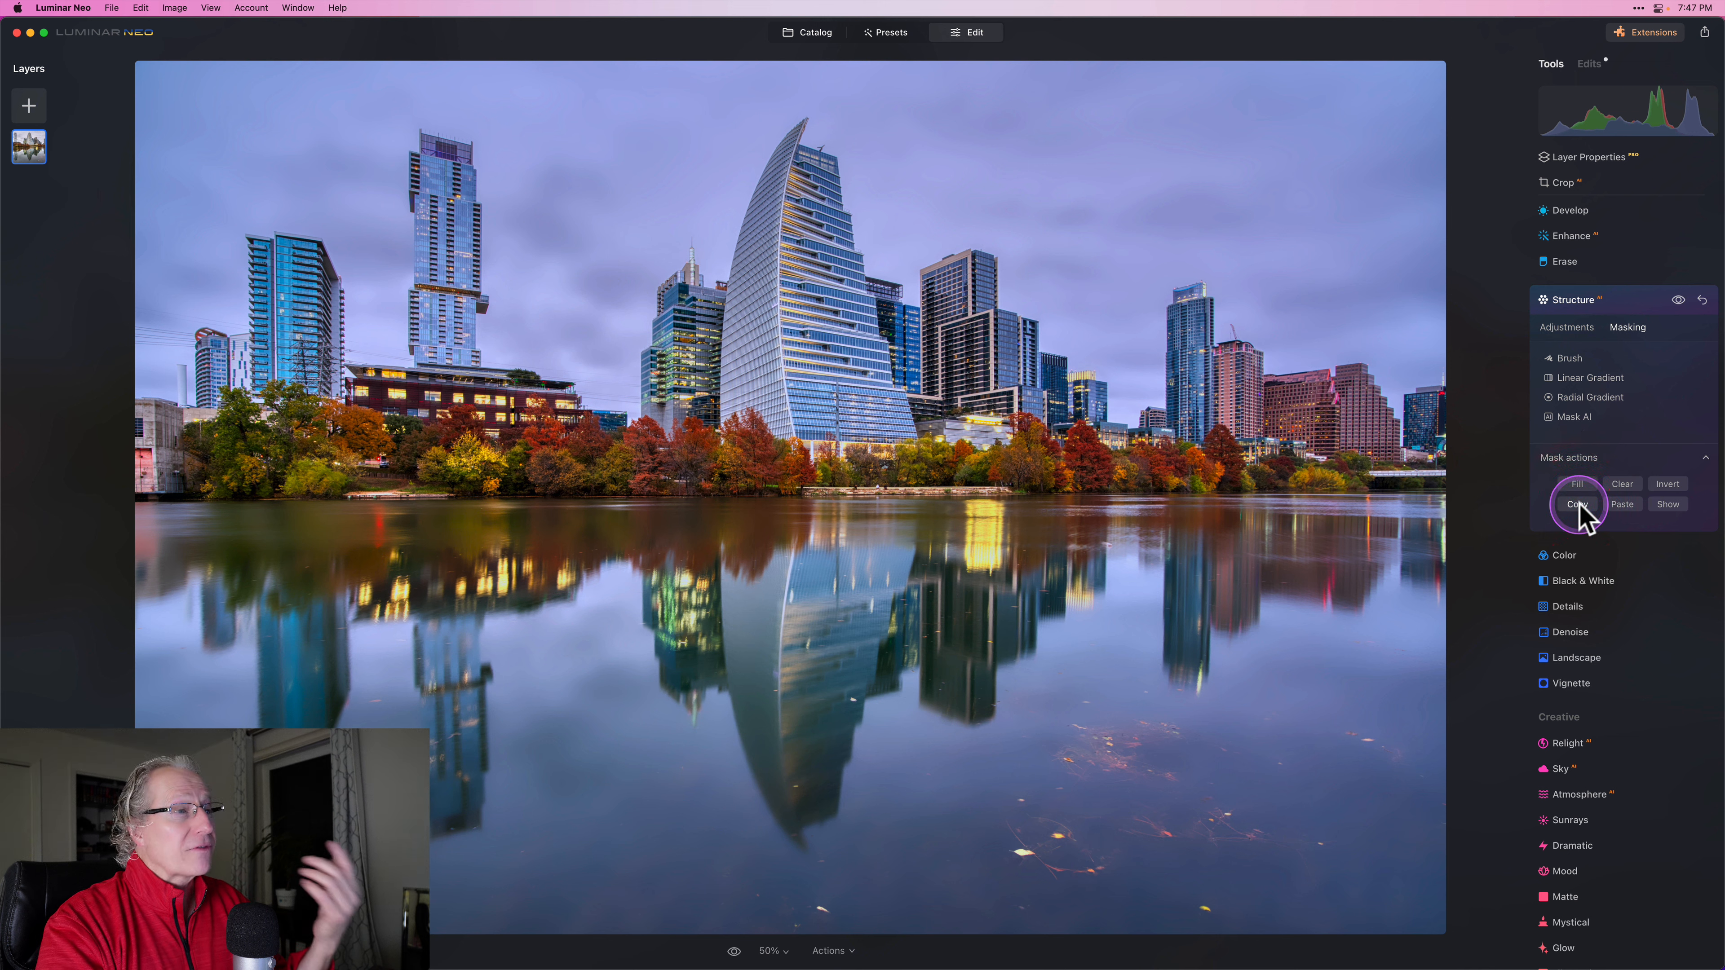
pyautogui.click(1616, 300)
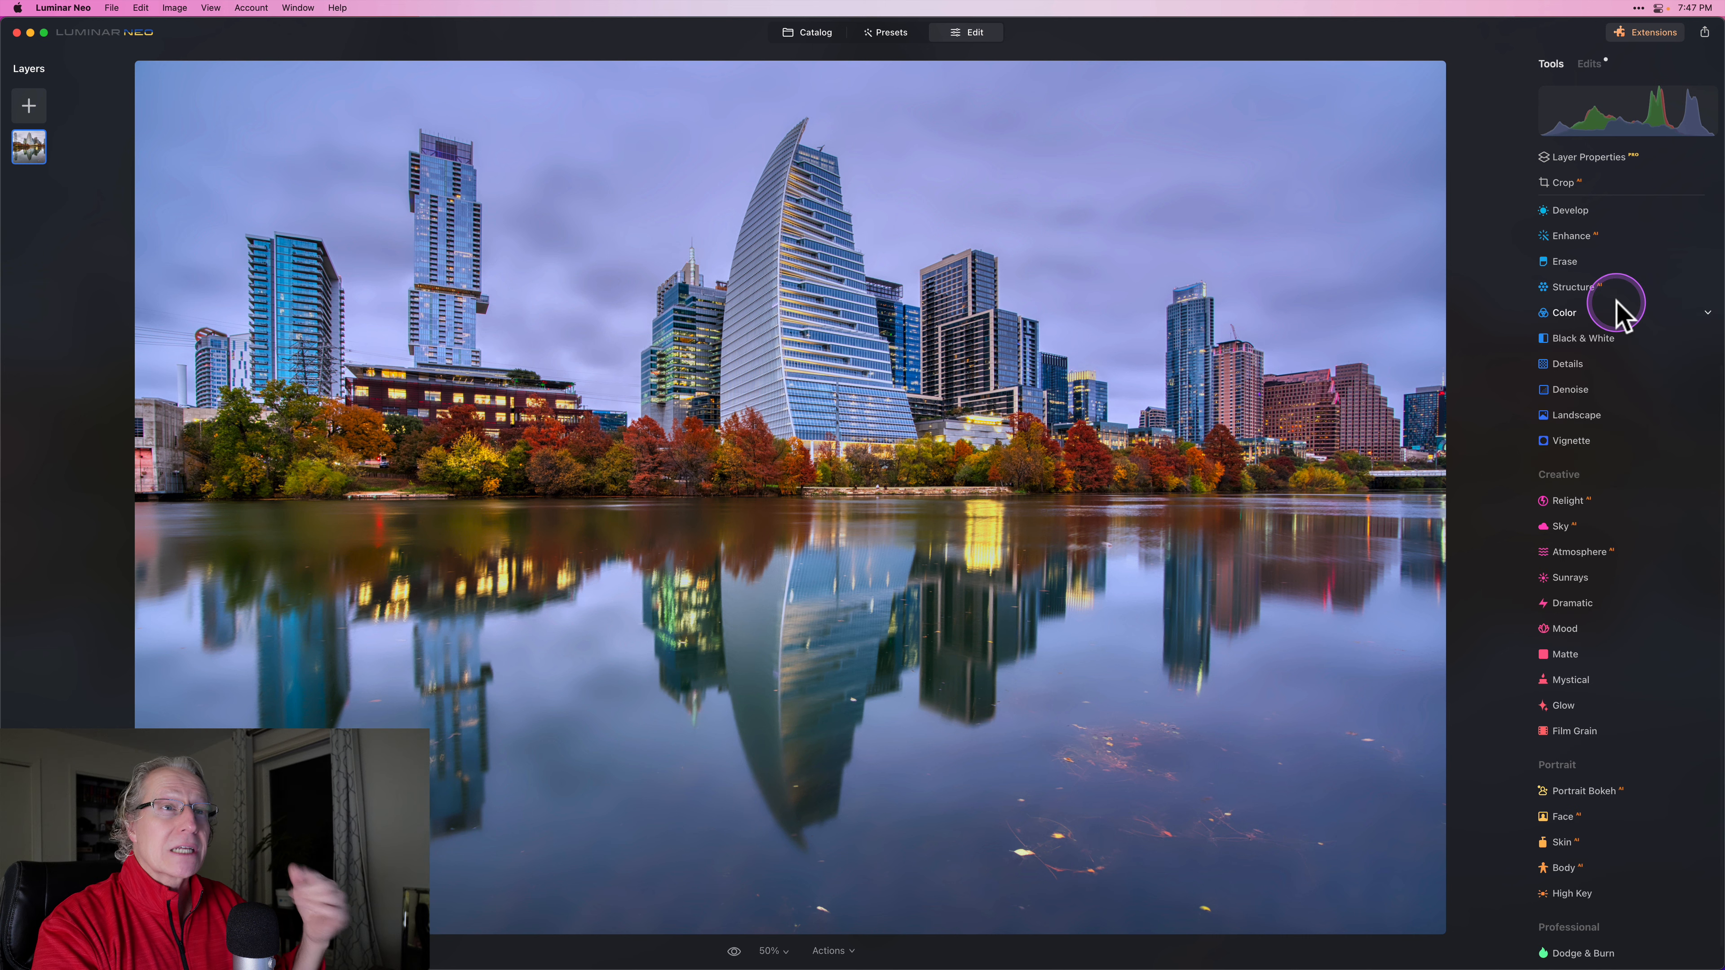
# Paste the copied mask into a new Structure adjustment, show it, and invert it to cover the buildings and trees
pyautogui.click(1595, 289)
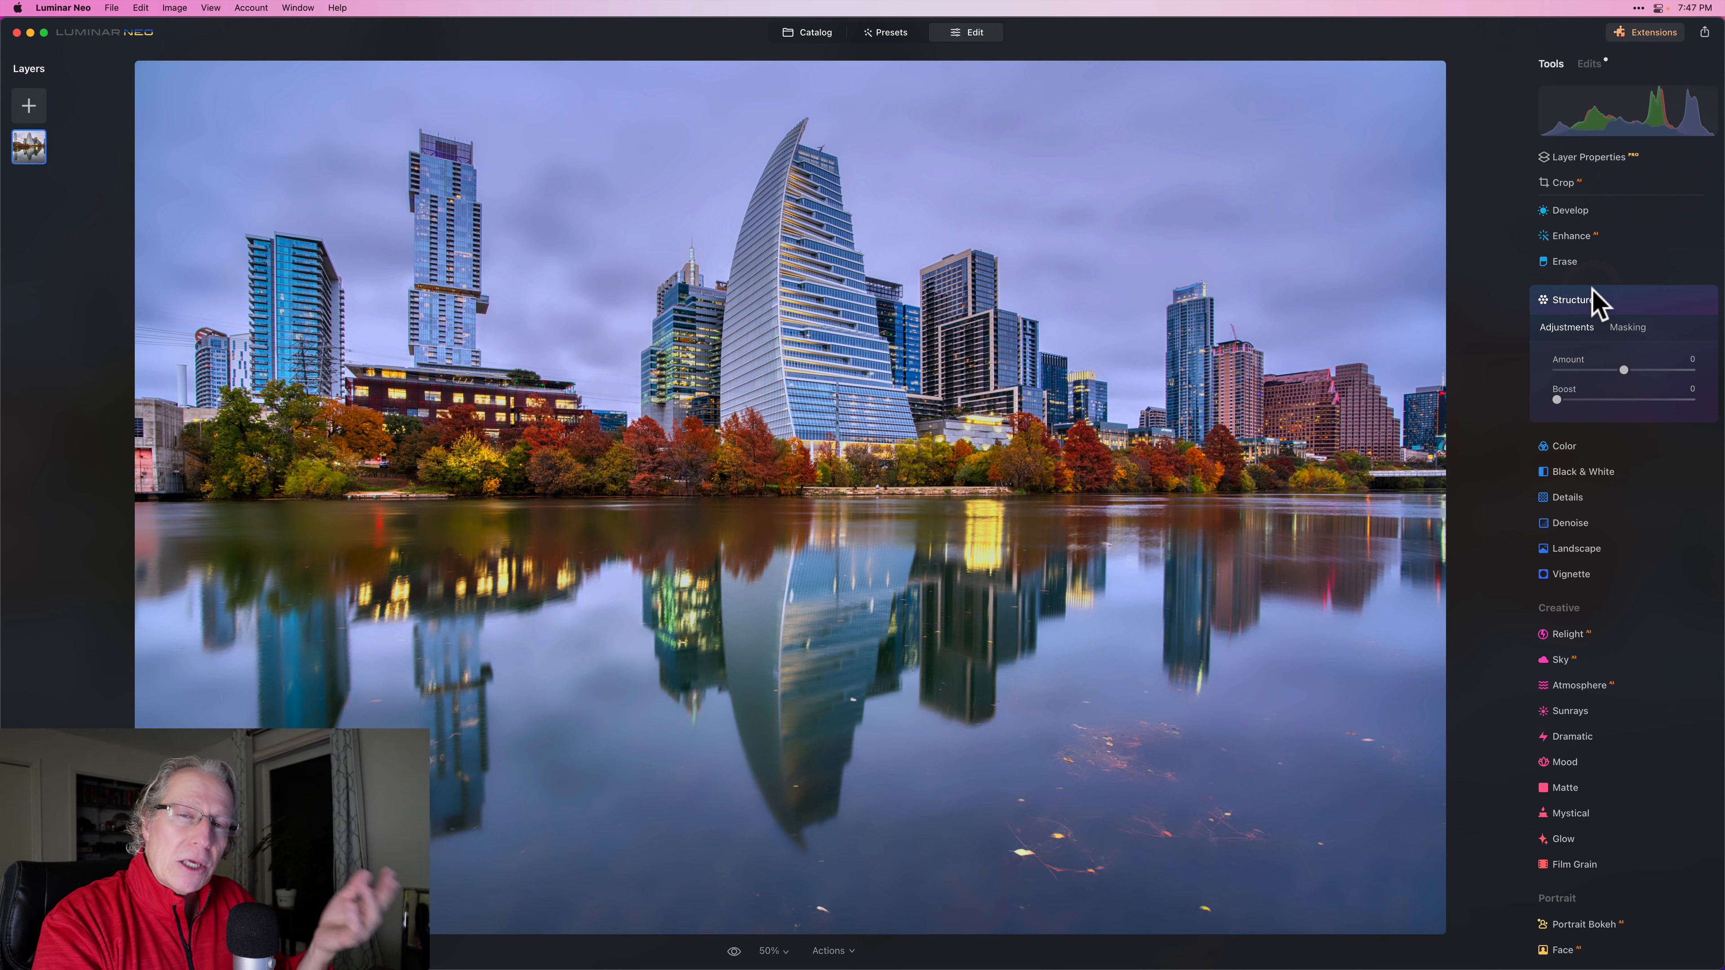
pyautogui.click(1630, 327)
pyautogui.click(1579, 456)
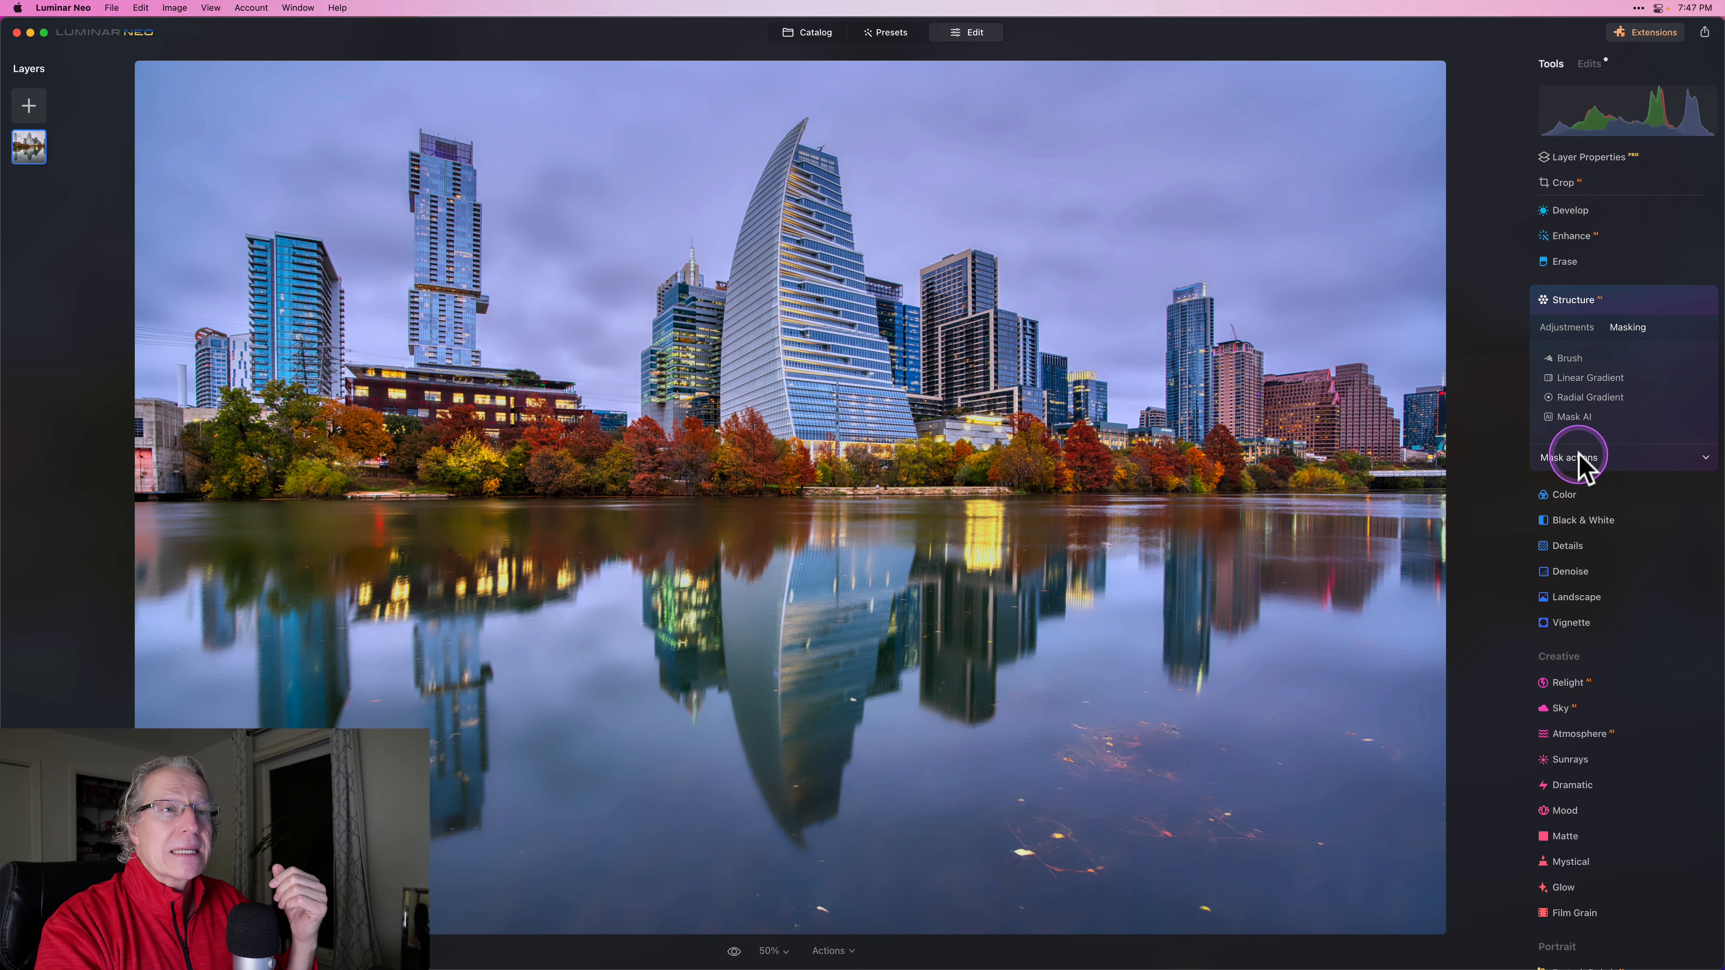
pyautogui.click(1621, 506)
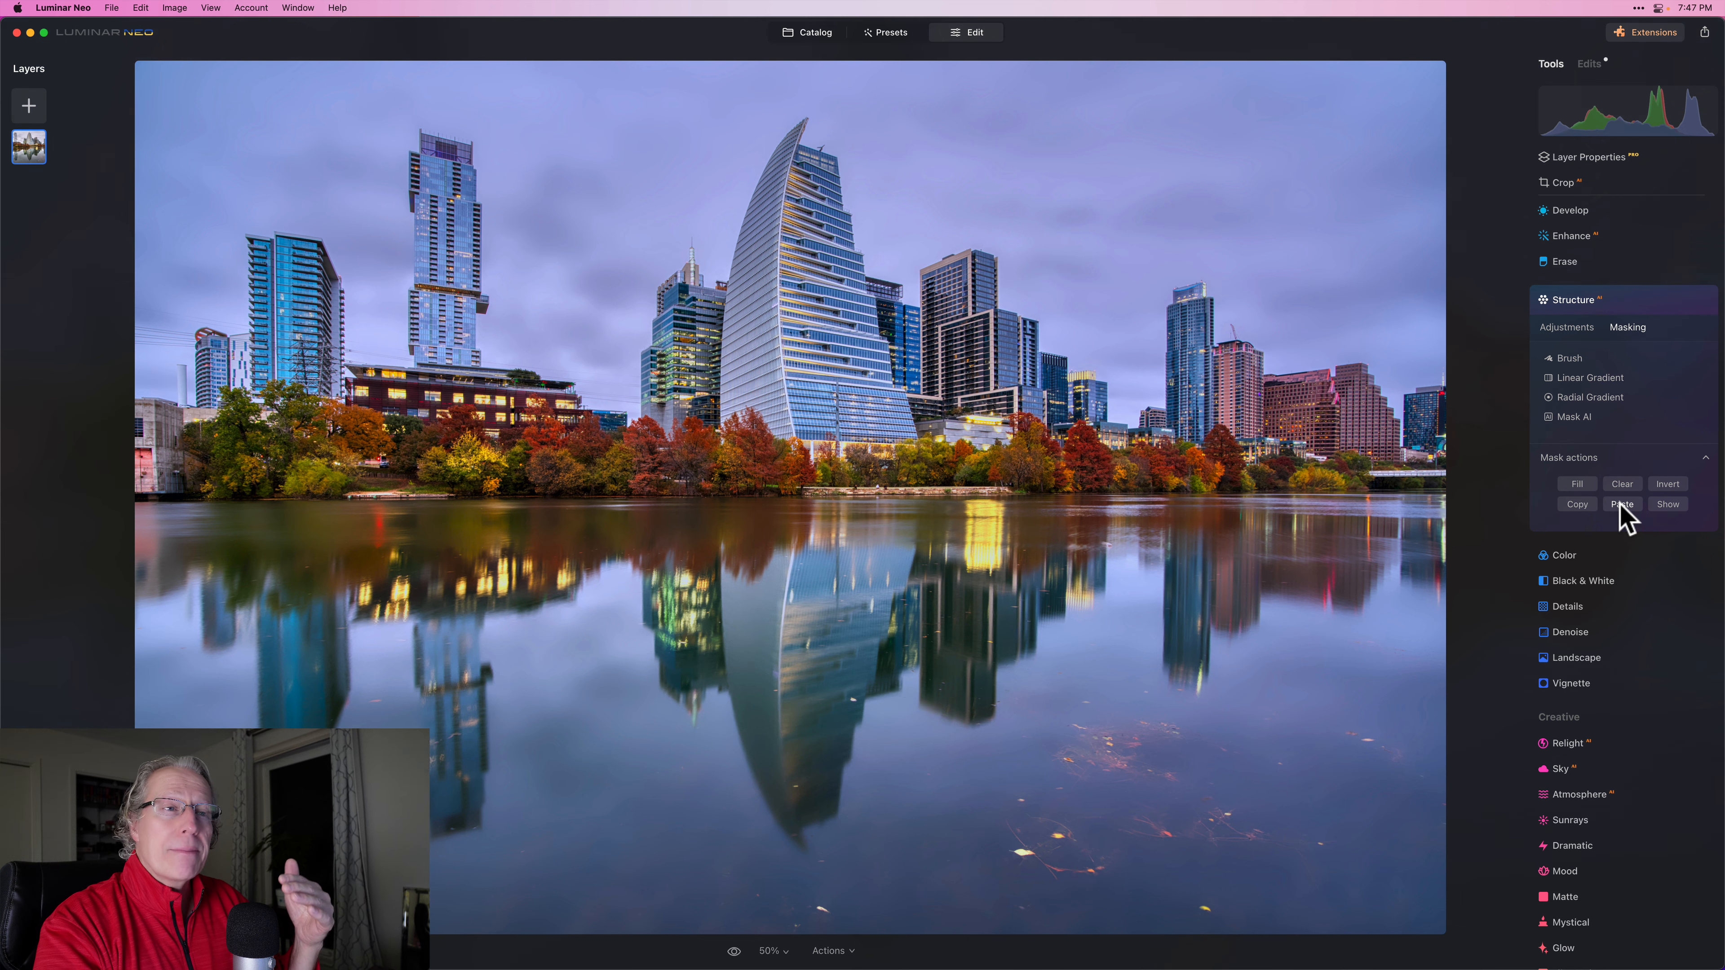
pyautogui.click(1670, 507)
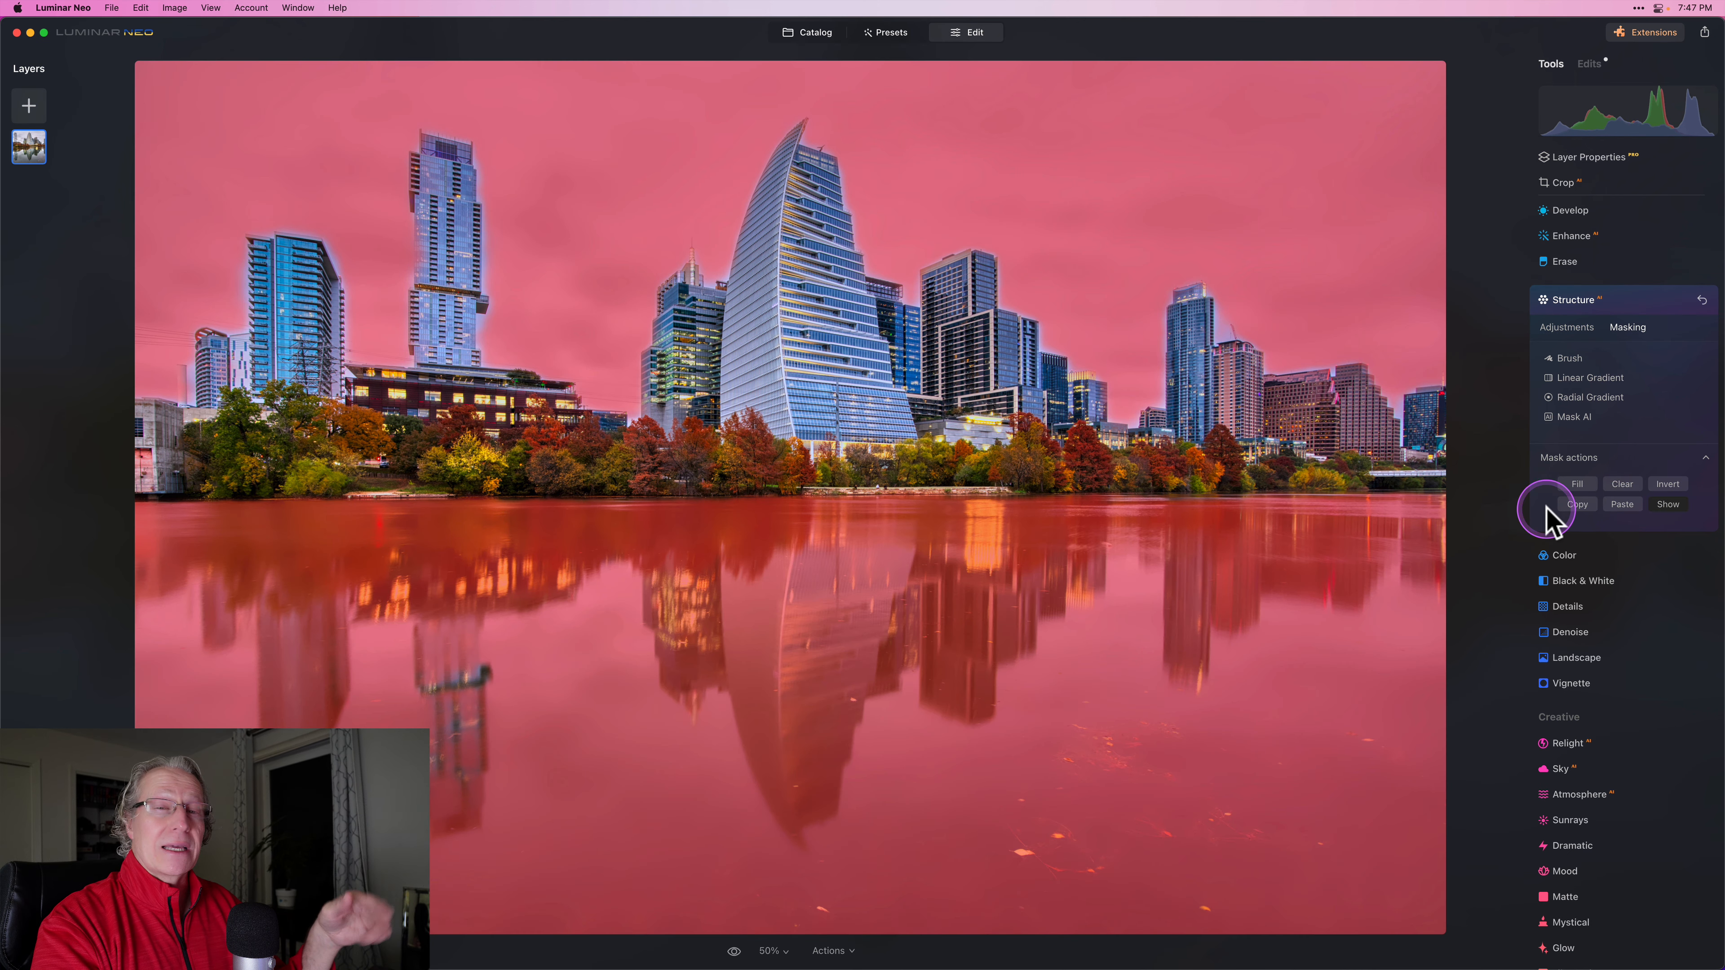
pyautogui.click(1668, 484)
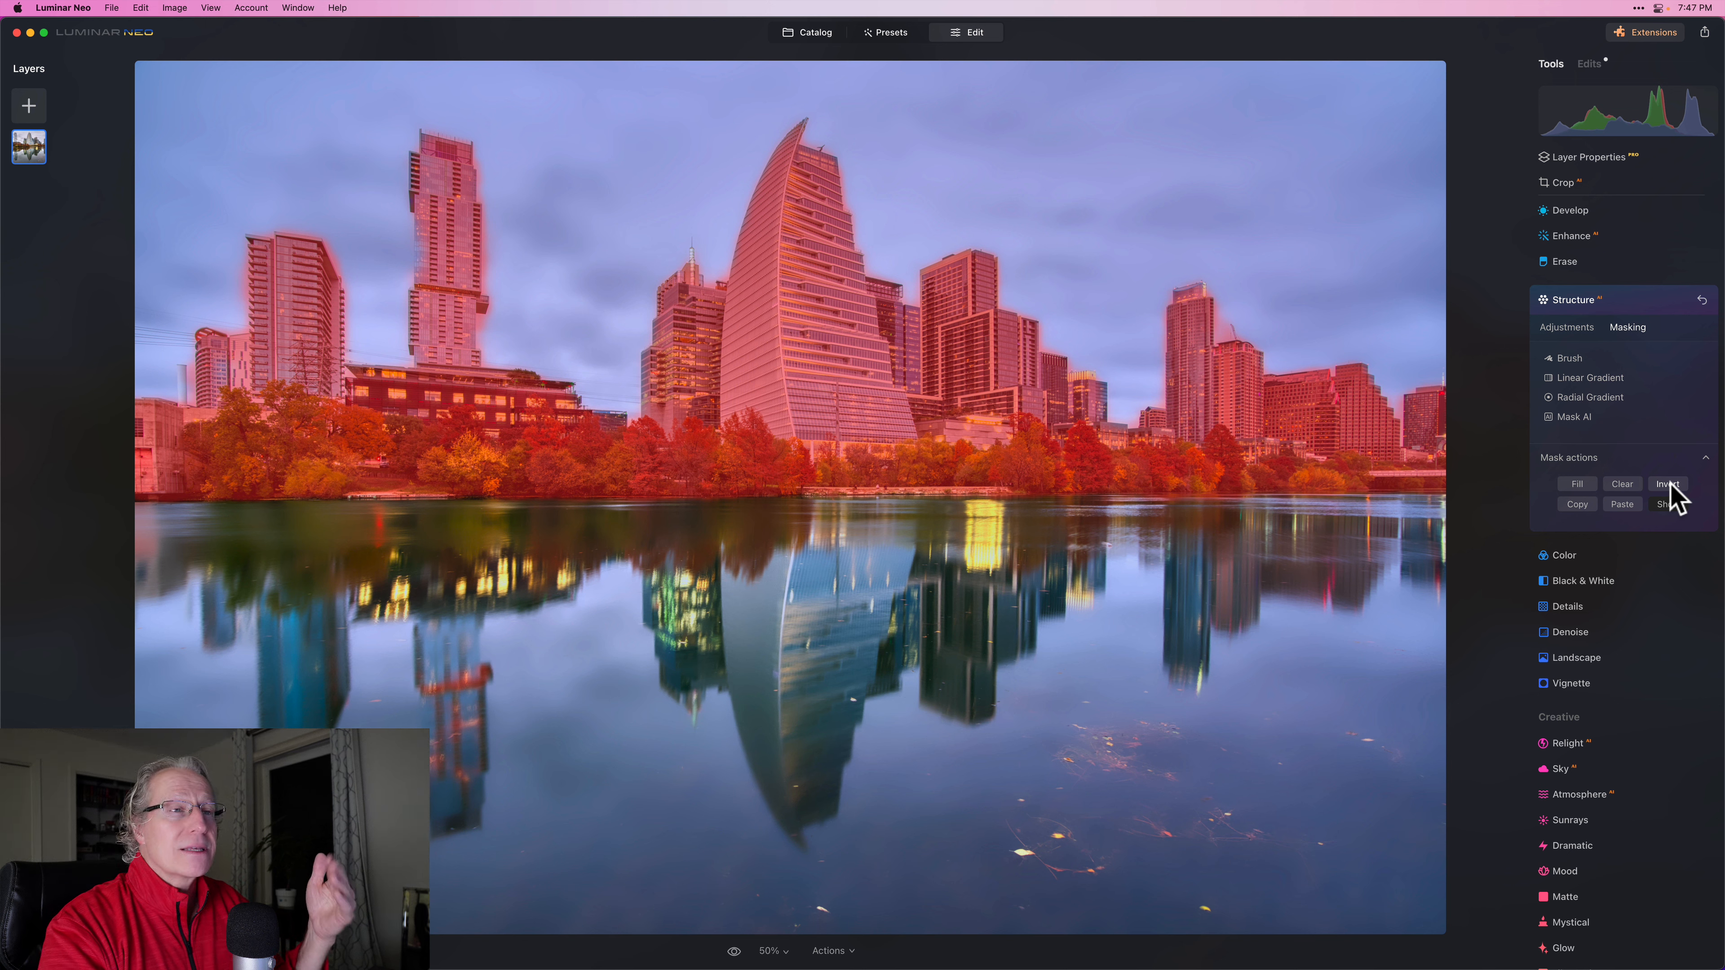
# Set the new Structure adjustment's Amount to 42, trying 100 for comparison, and close the tool
pyautogui.click(1566, 329)
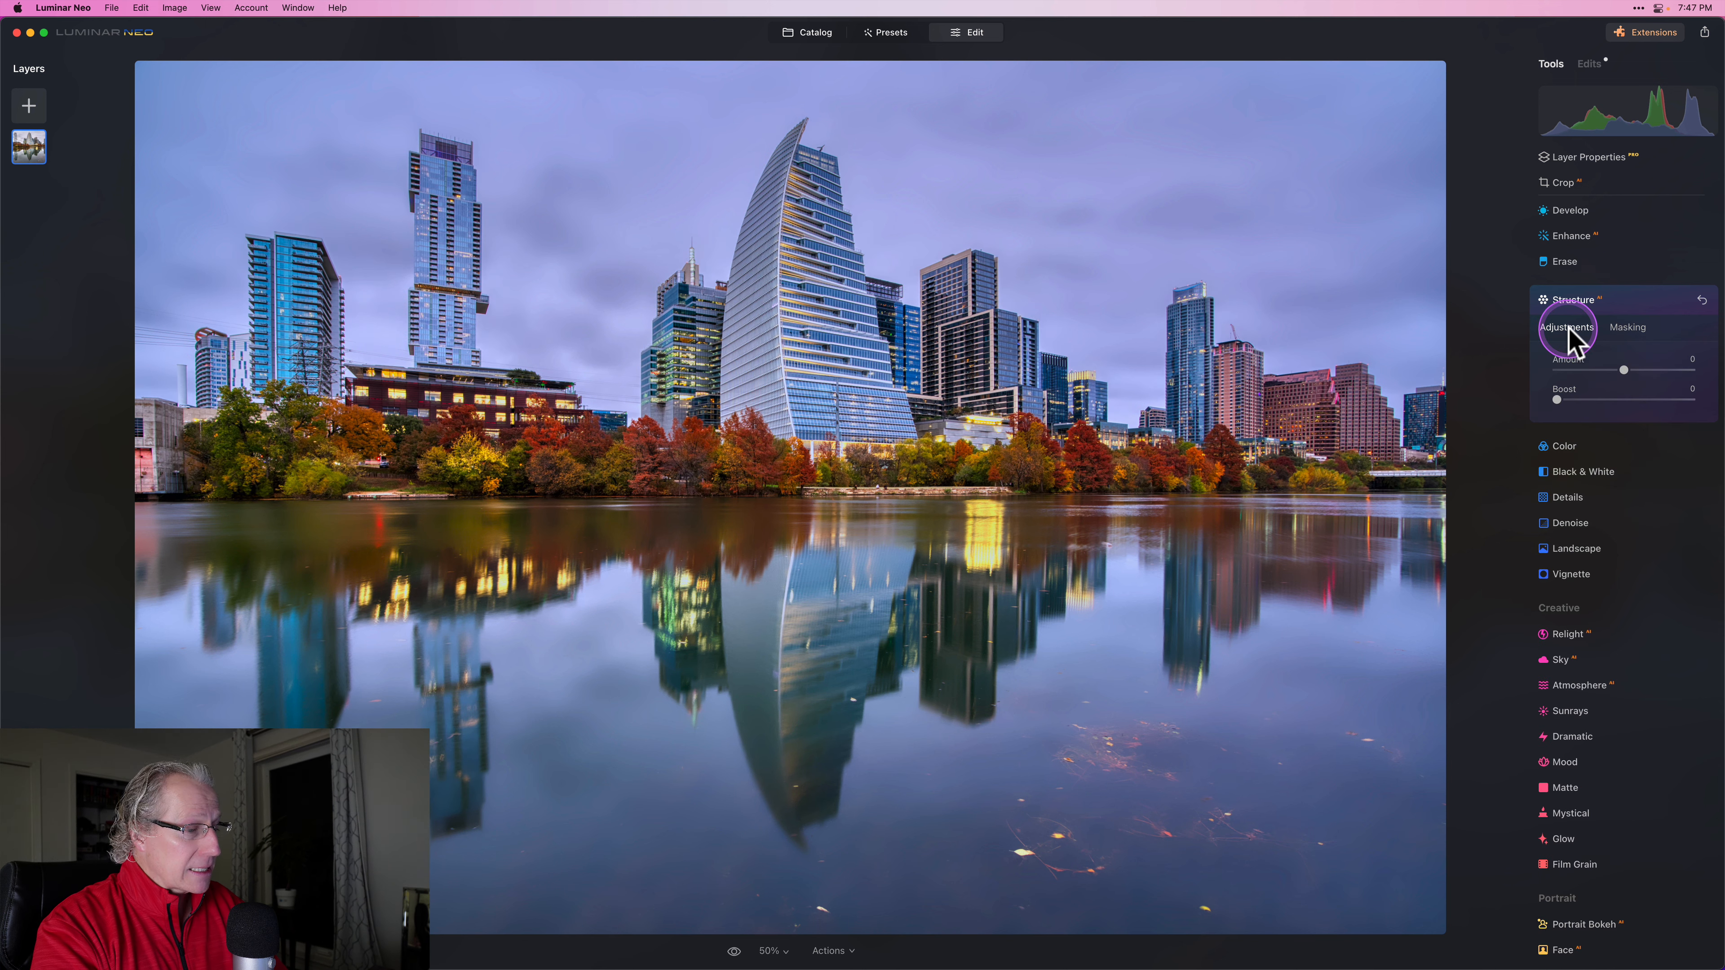
pyautogui.moveTo(1625, 370); pyautogui.dragTo(1653, 370)
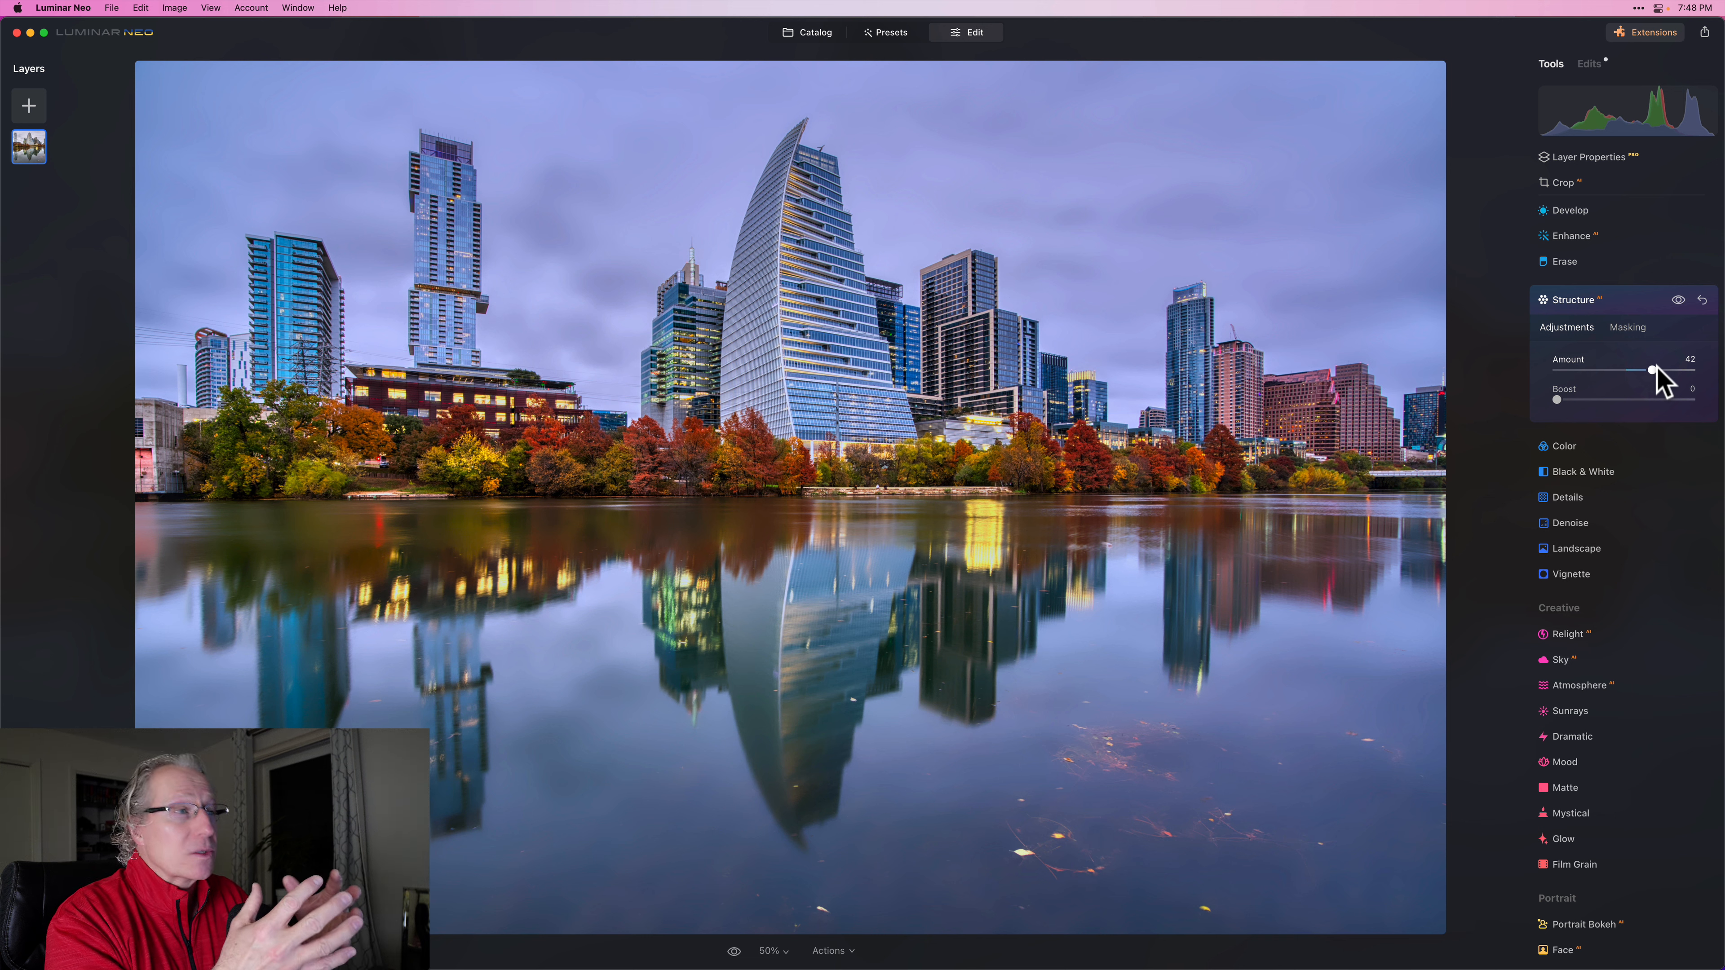
pyautogui.click(1651, 303)
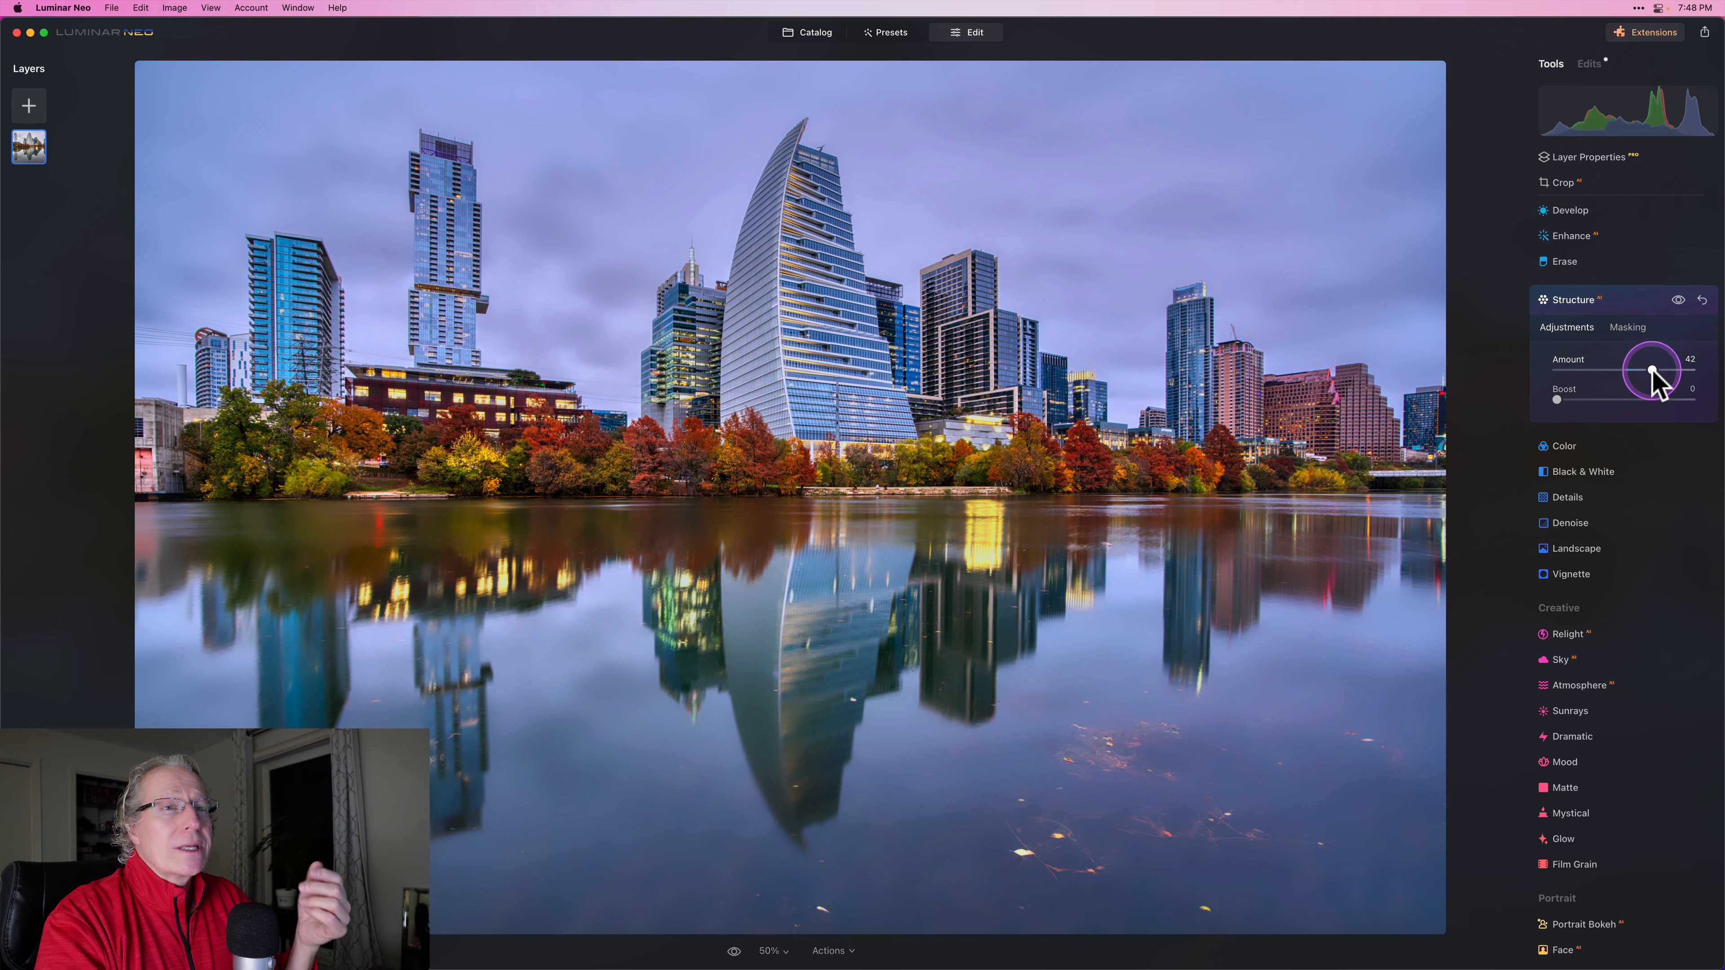
pyautogui.moveTo(1651, 368); pyautogui.dragTo(1703, 354)
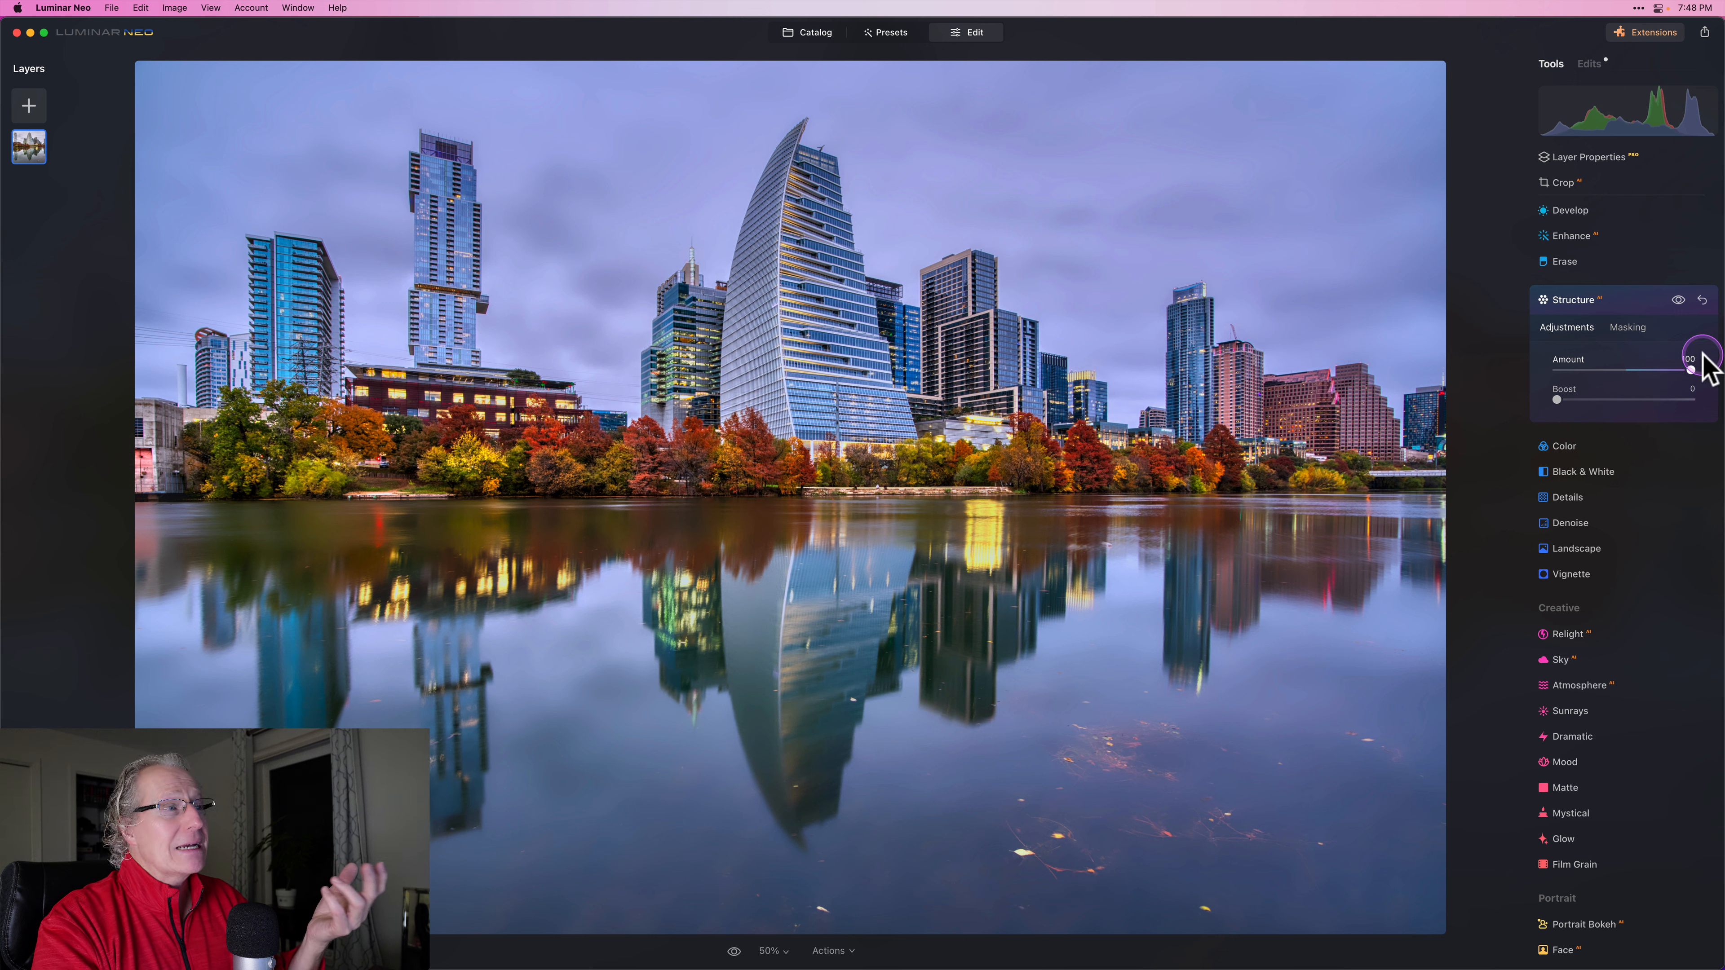
pyautogui.moveTo(1703, 366); pyautogui.dragTo(1652, 369)
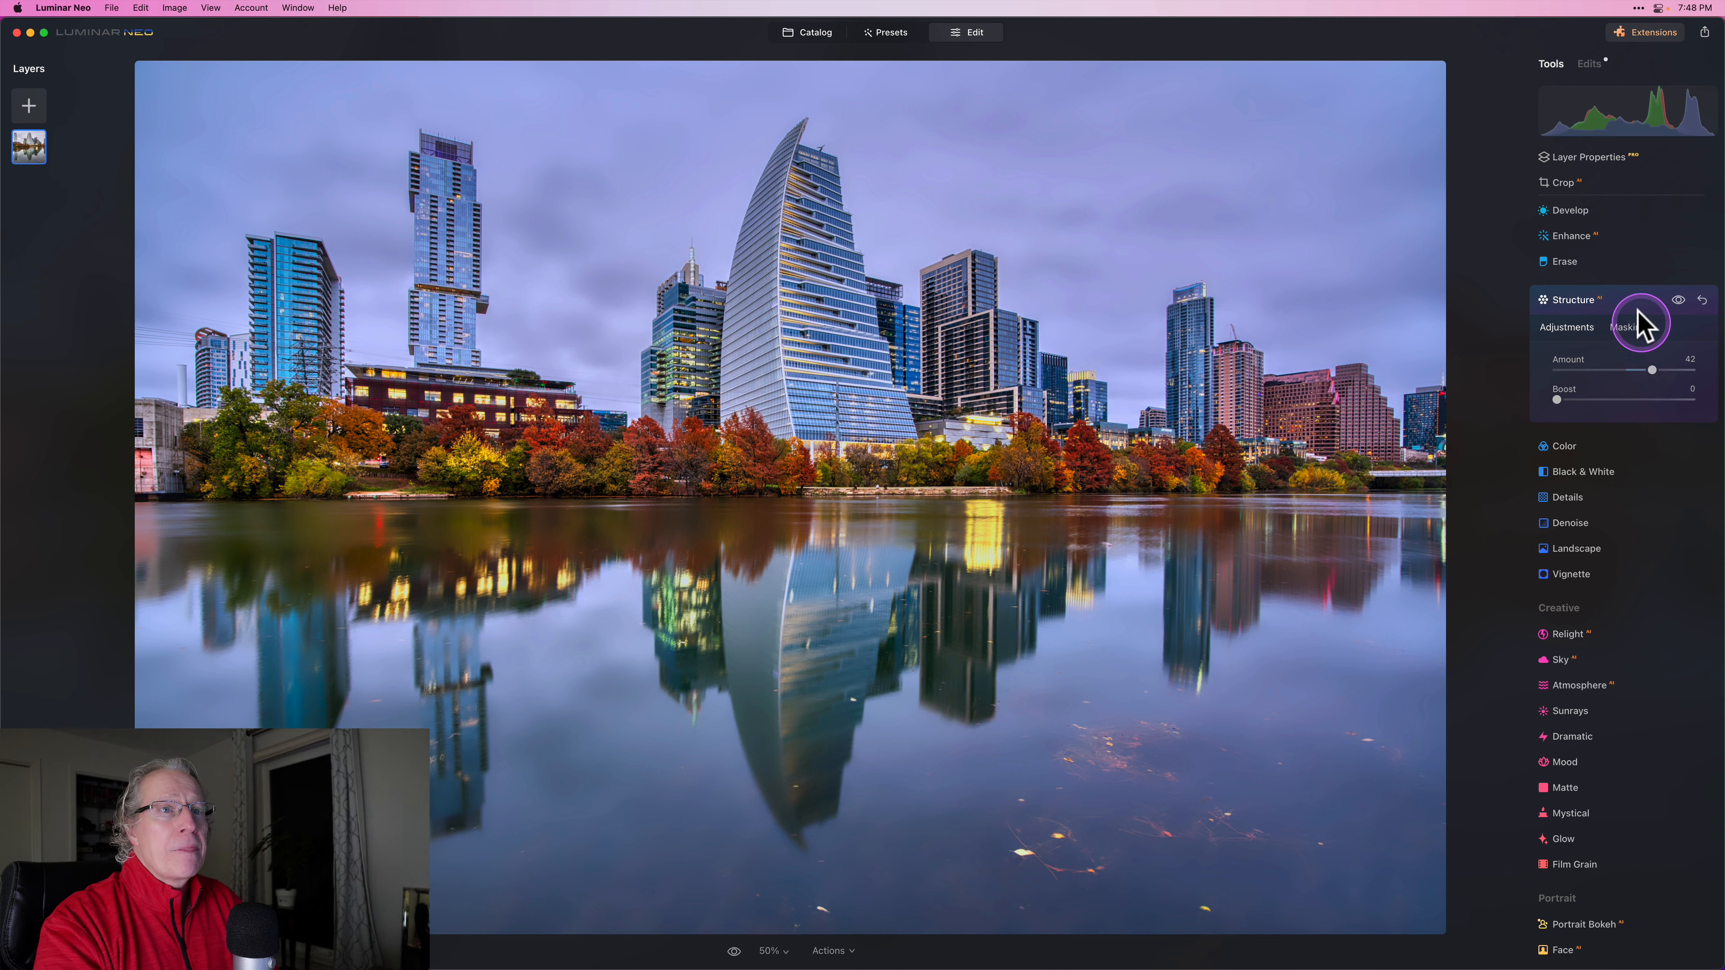
pyautogui.click(1631, 297)
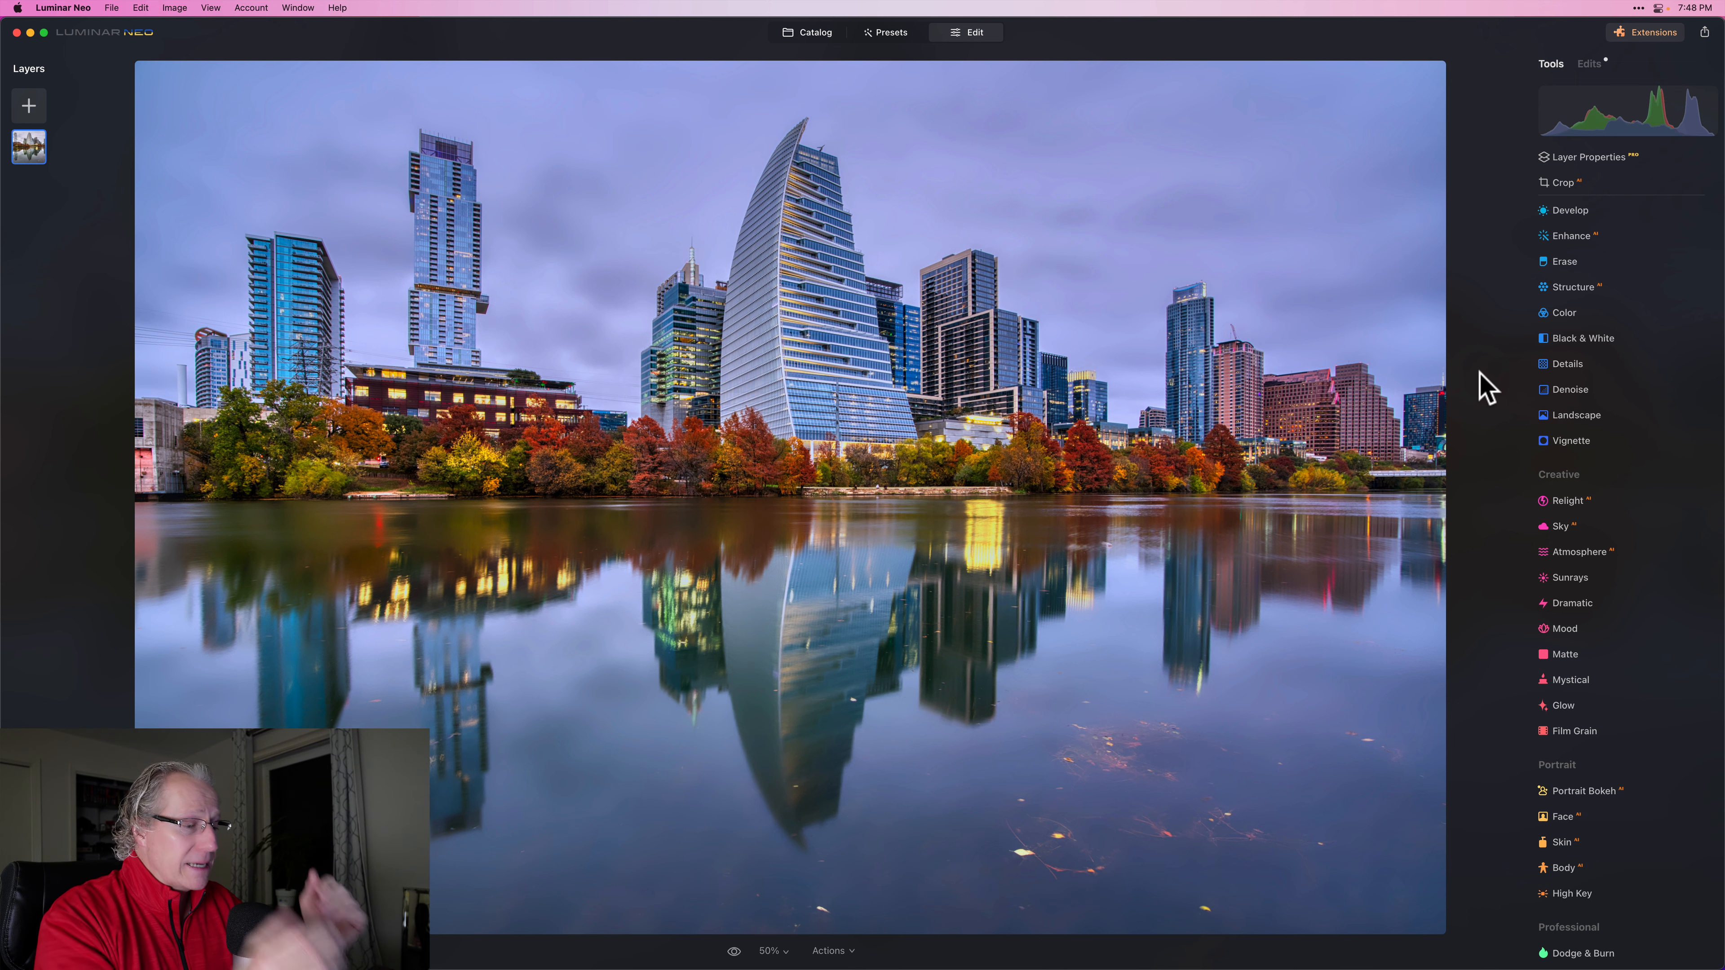
# Apply Color Harmony with the Color Balance Midtones Yellow-Blue value set to 19
pyautogui.scroll(5, 1578, 286)
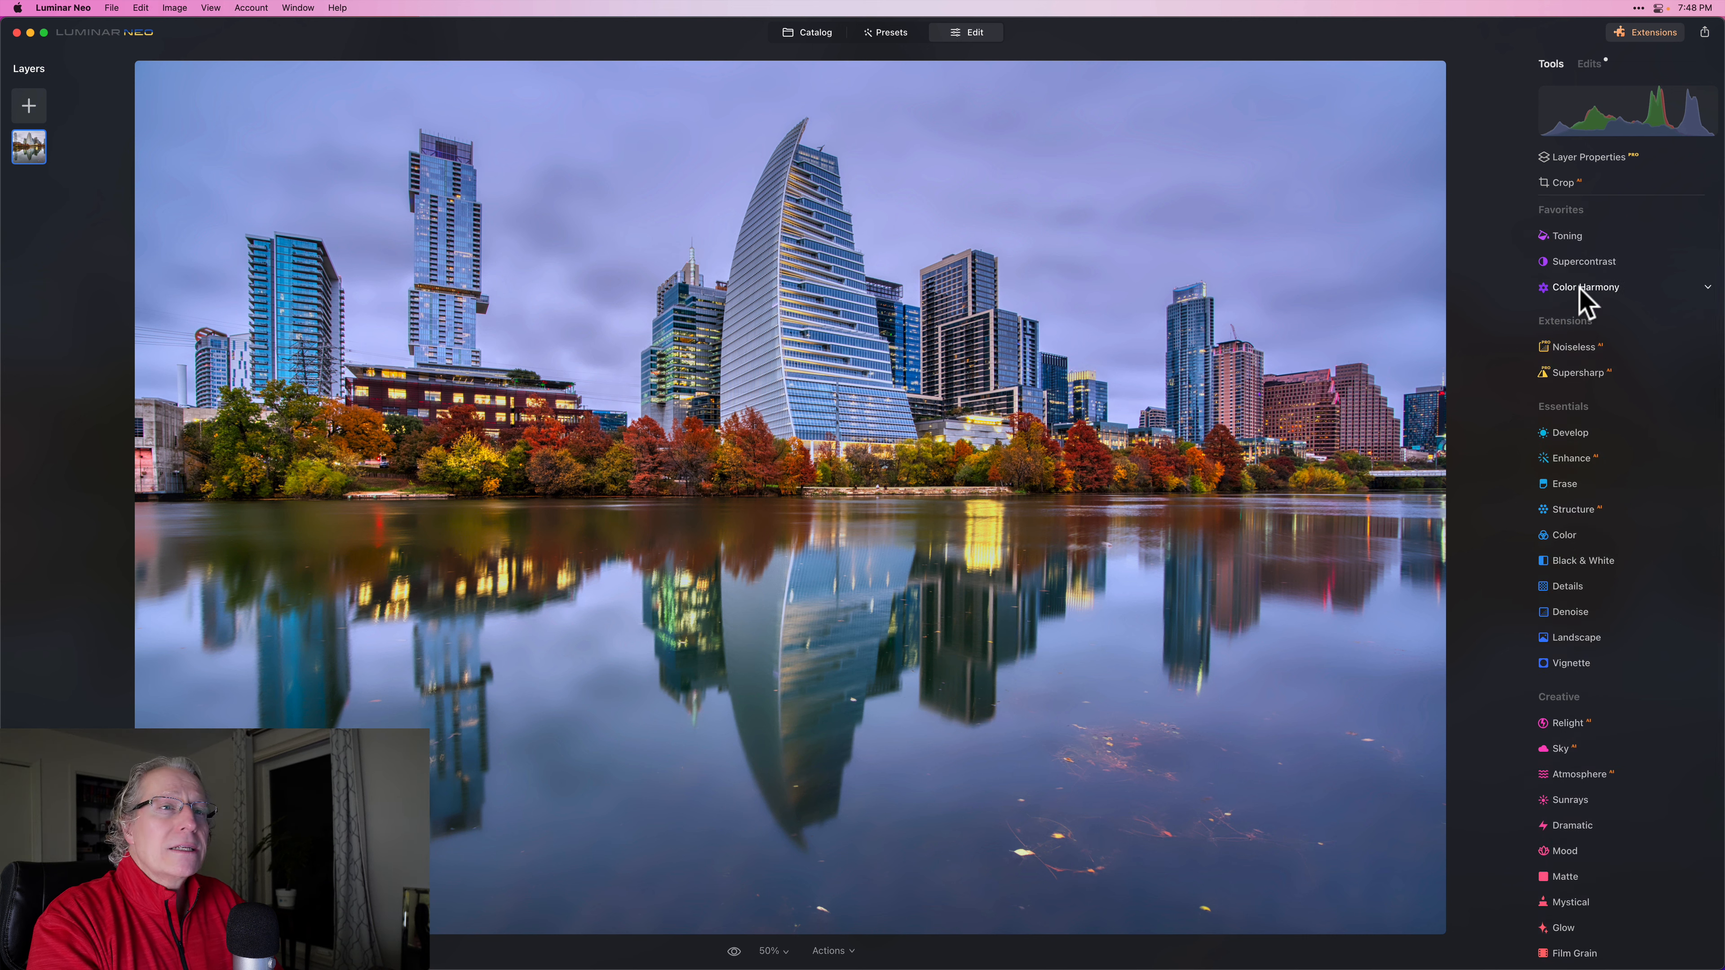
pyautogui.click(1581, 297)
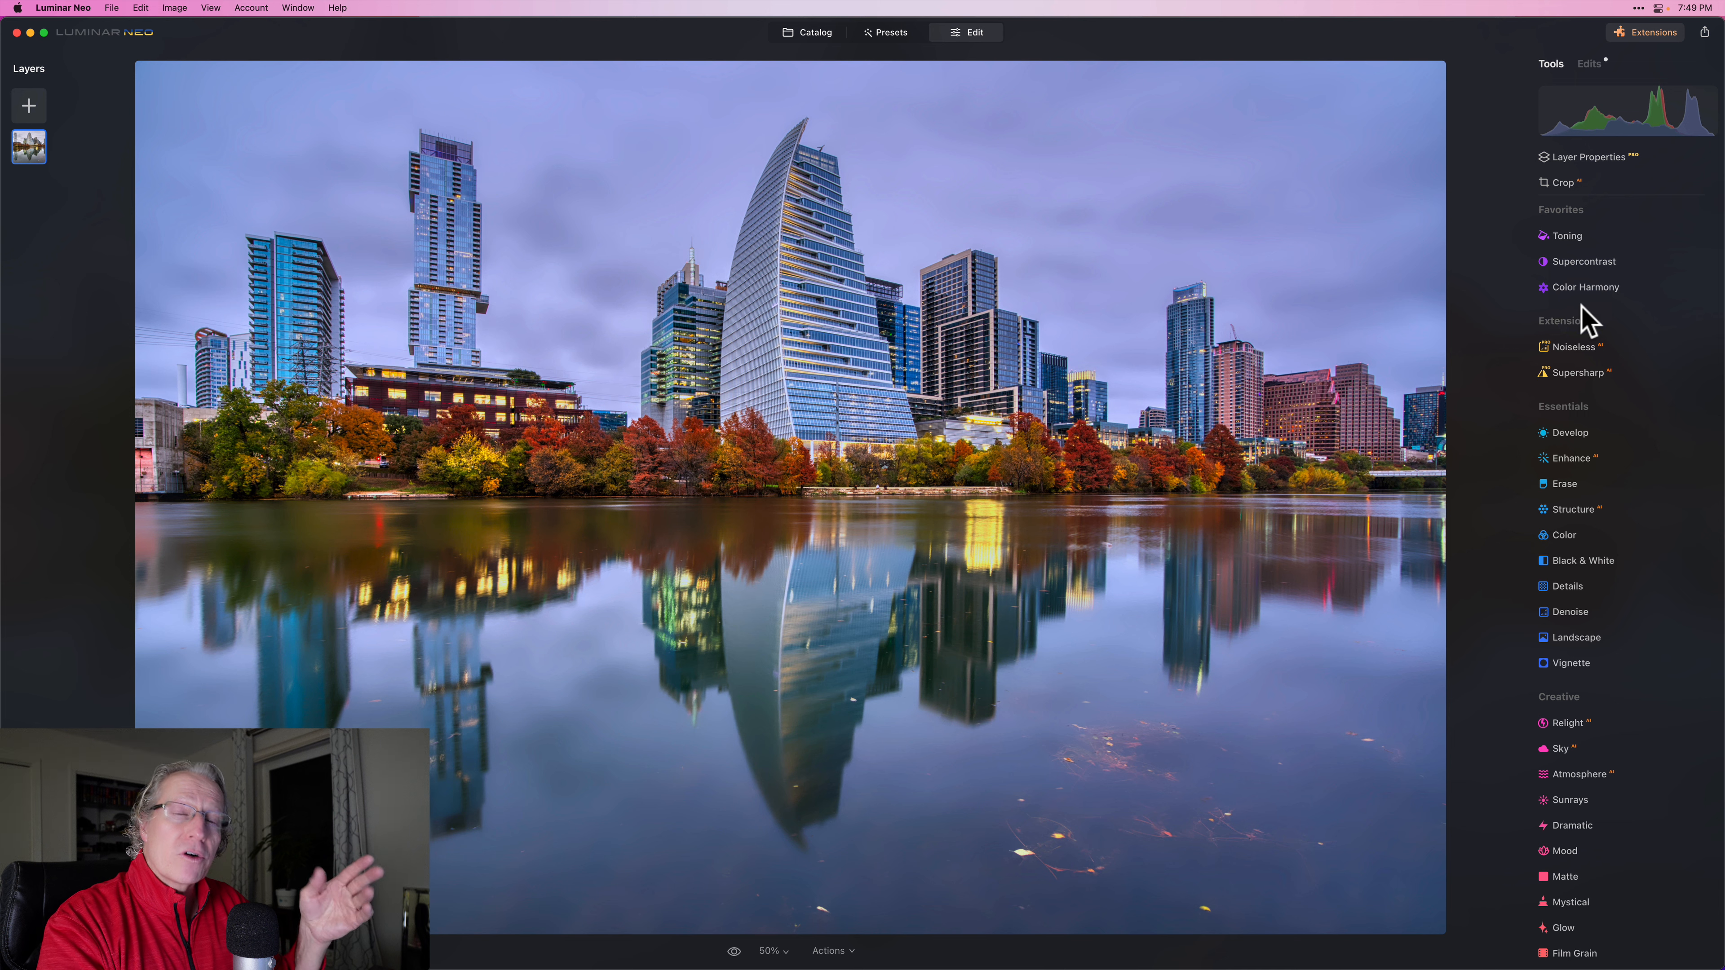
pyautogui.click(1584, 288)
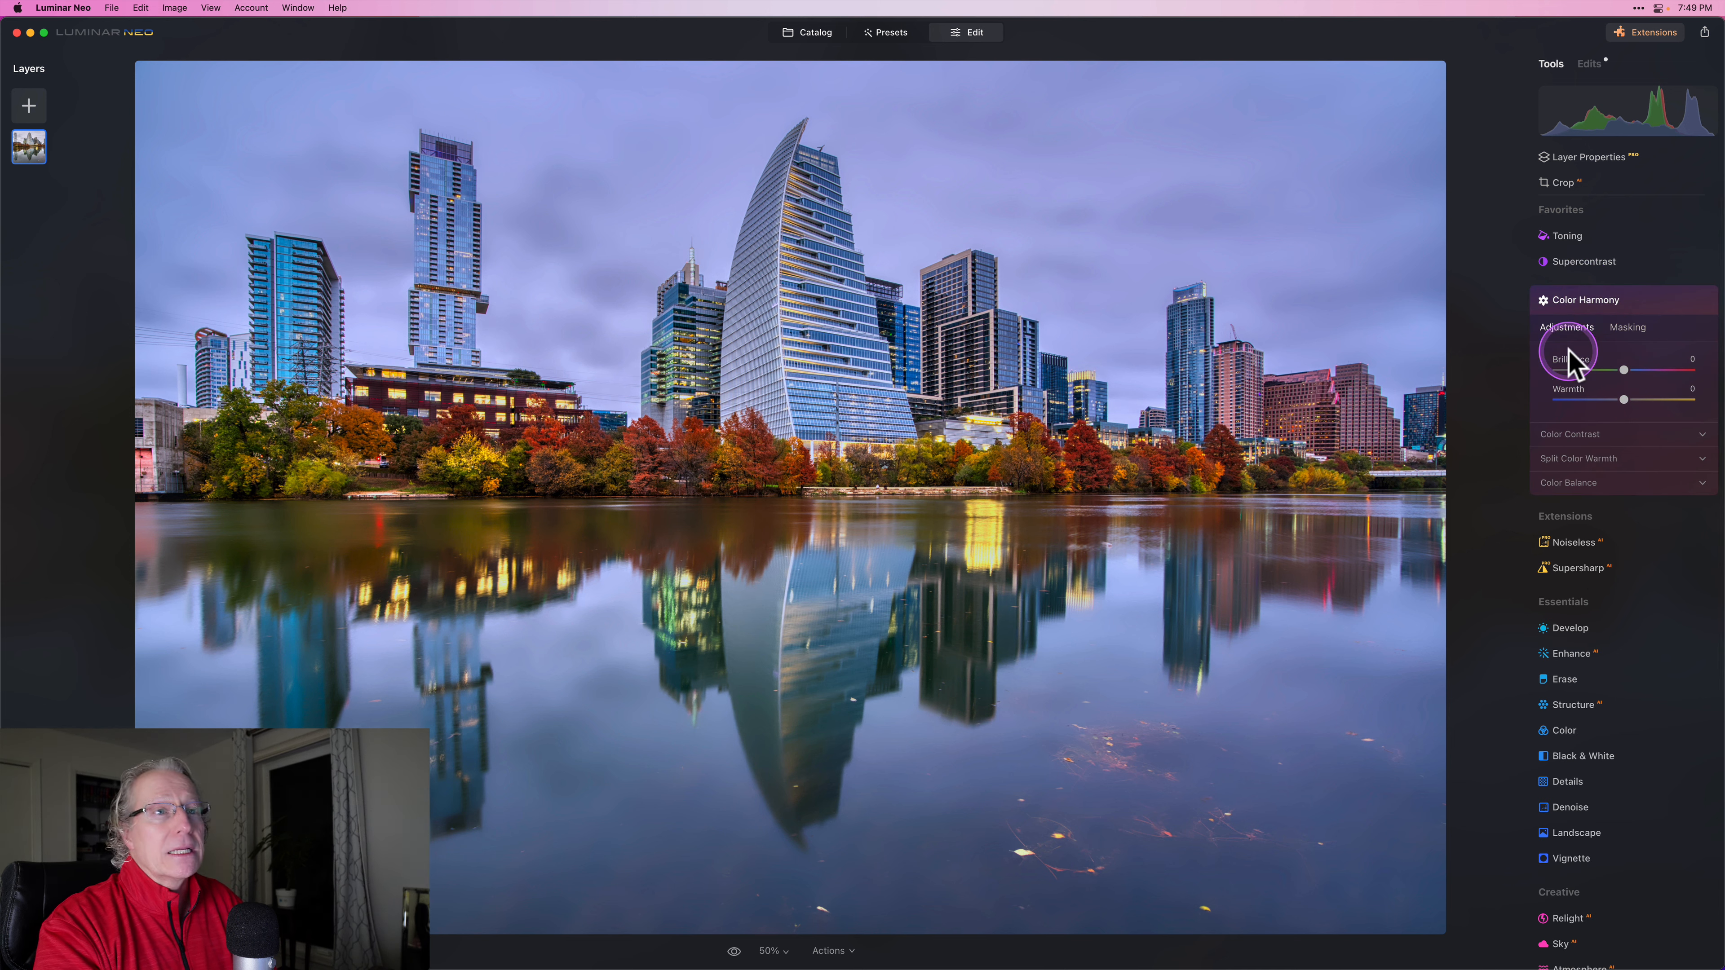
pyautogui.click(1562, 485)
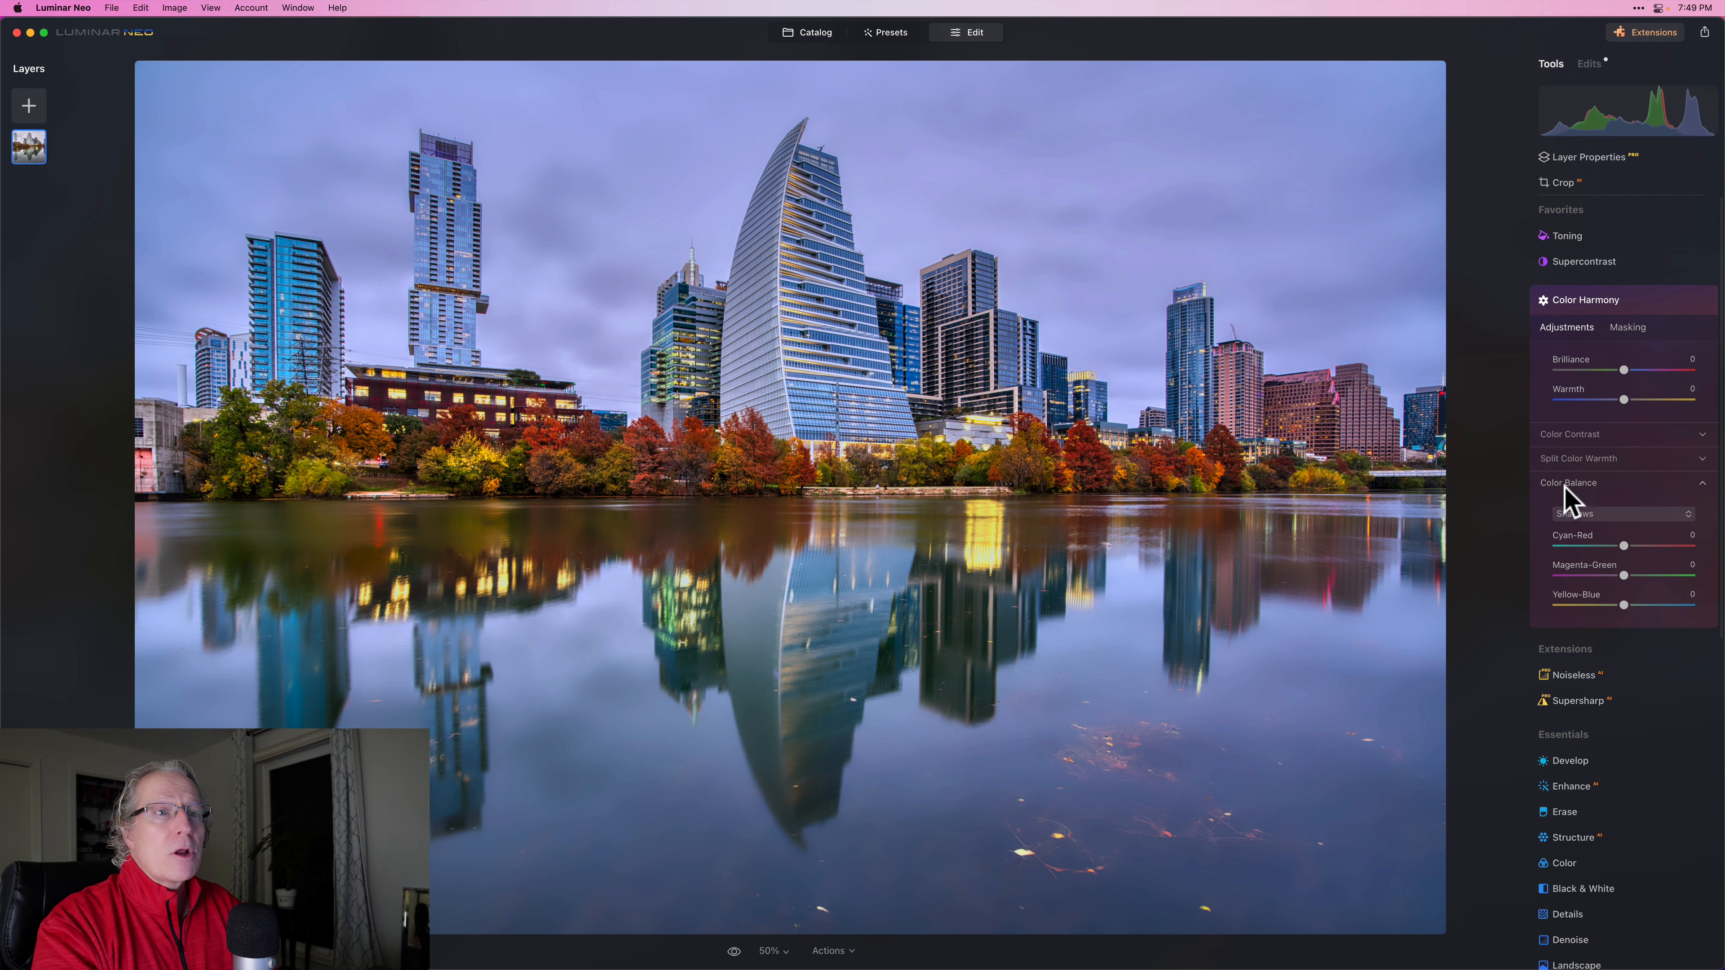
pyautogui.scroll(-1, 1572, 504)
pyautogui.click(1570, 492)
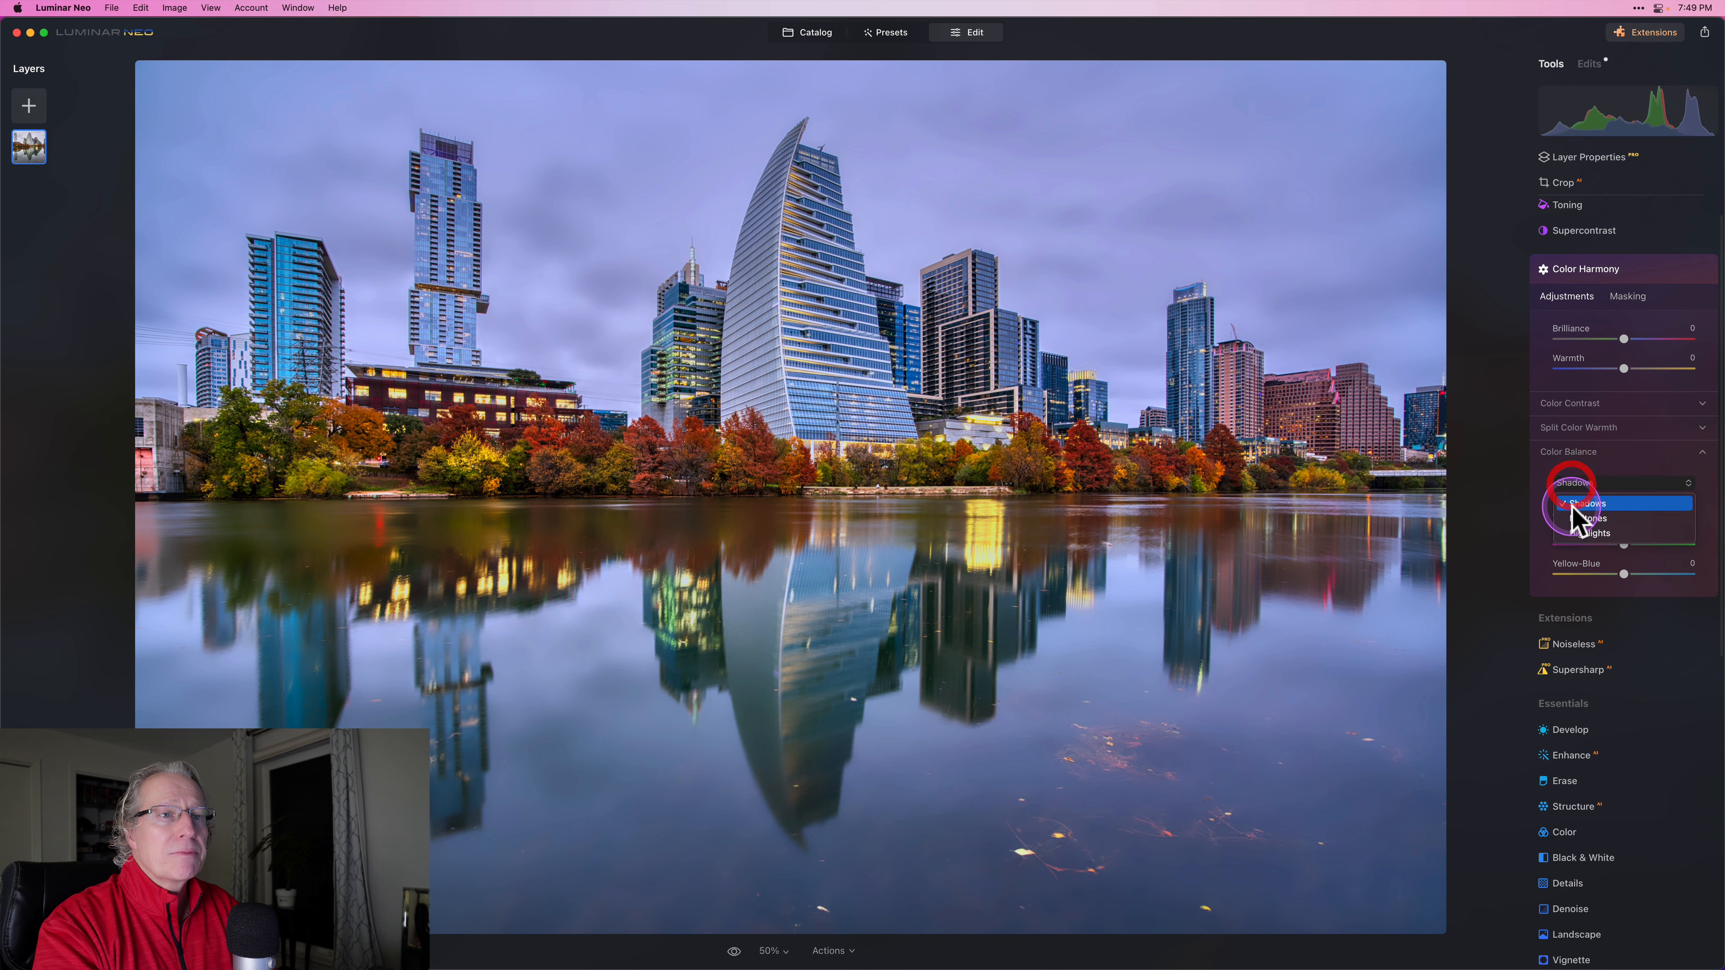
pyautogui.click(1576, 518)
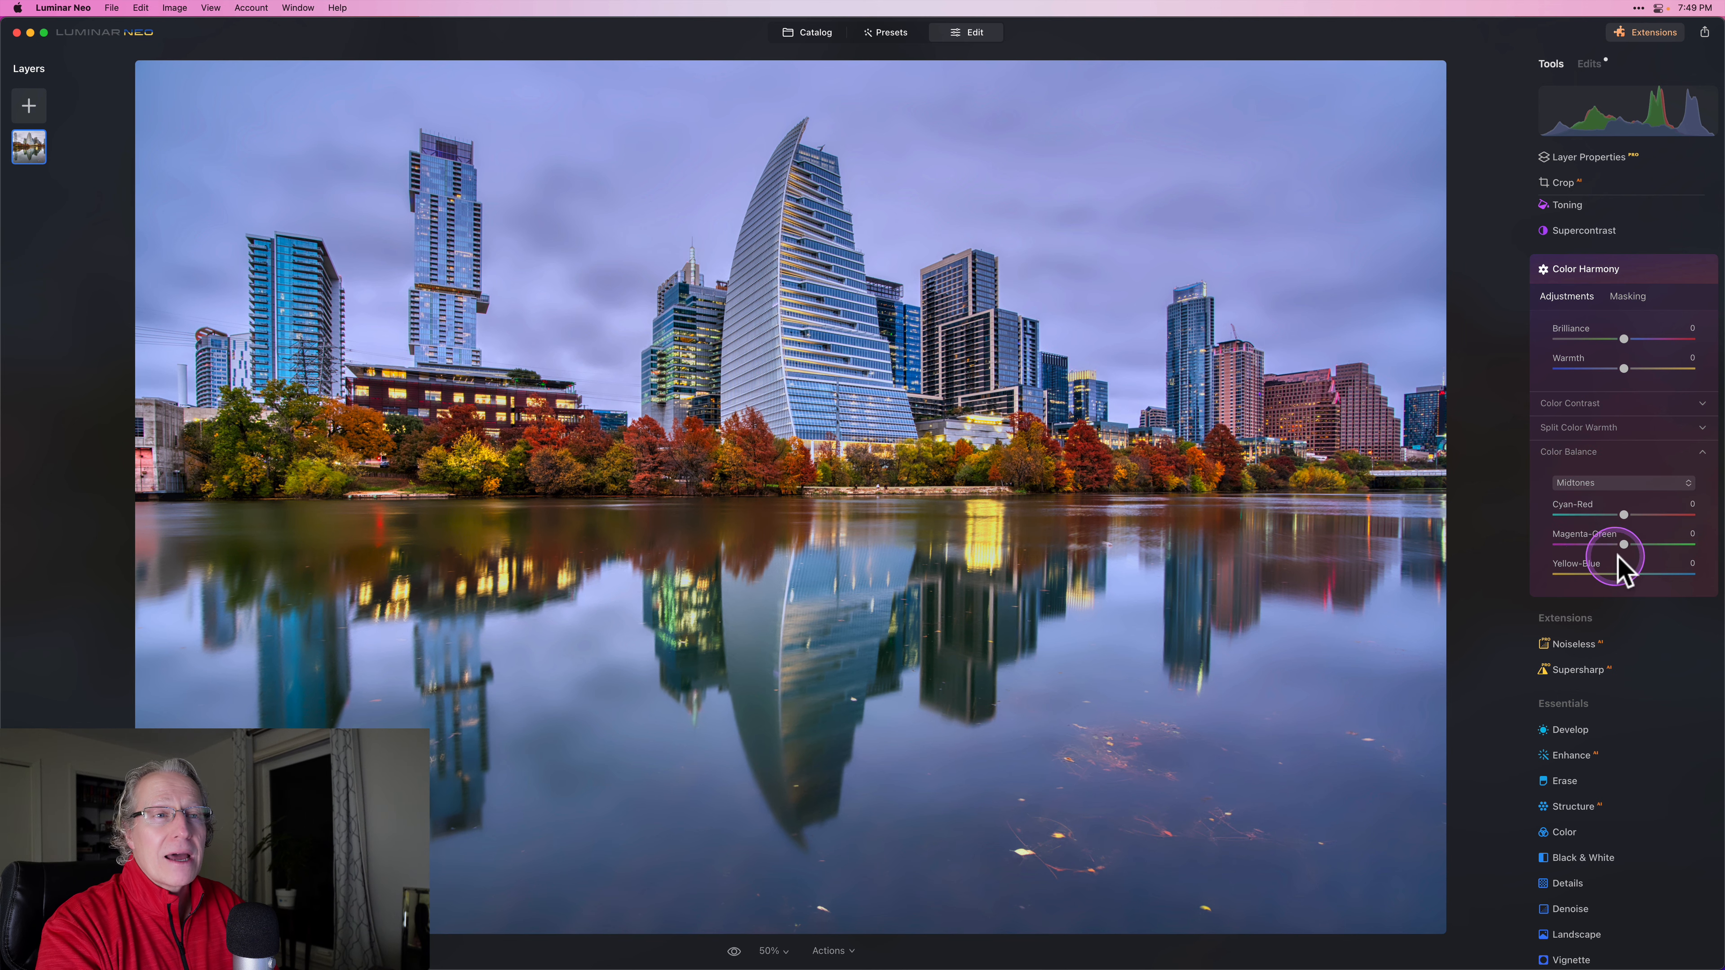
pyautogui.click(1624, 574)
pyautogui.moveTo(1624, 574); pyautogui.dragTo(1638, 577)
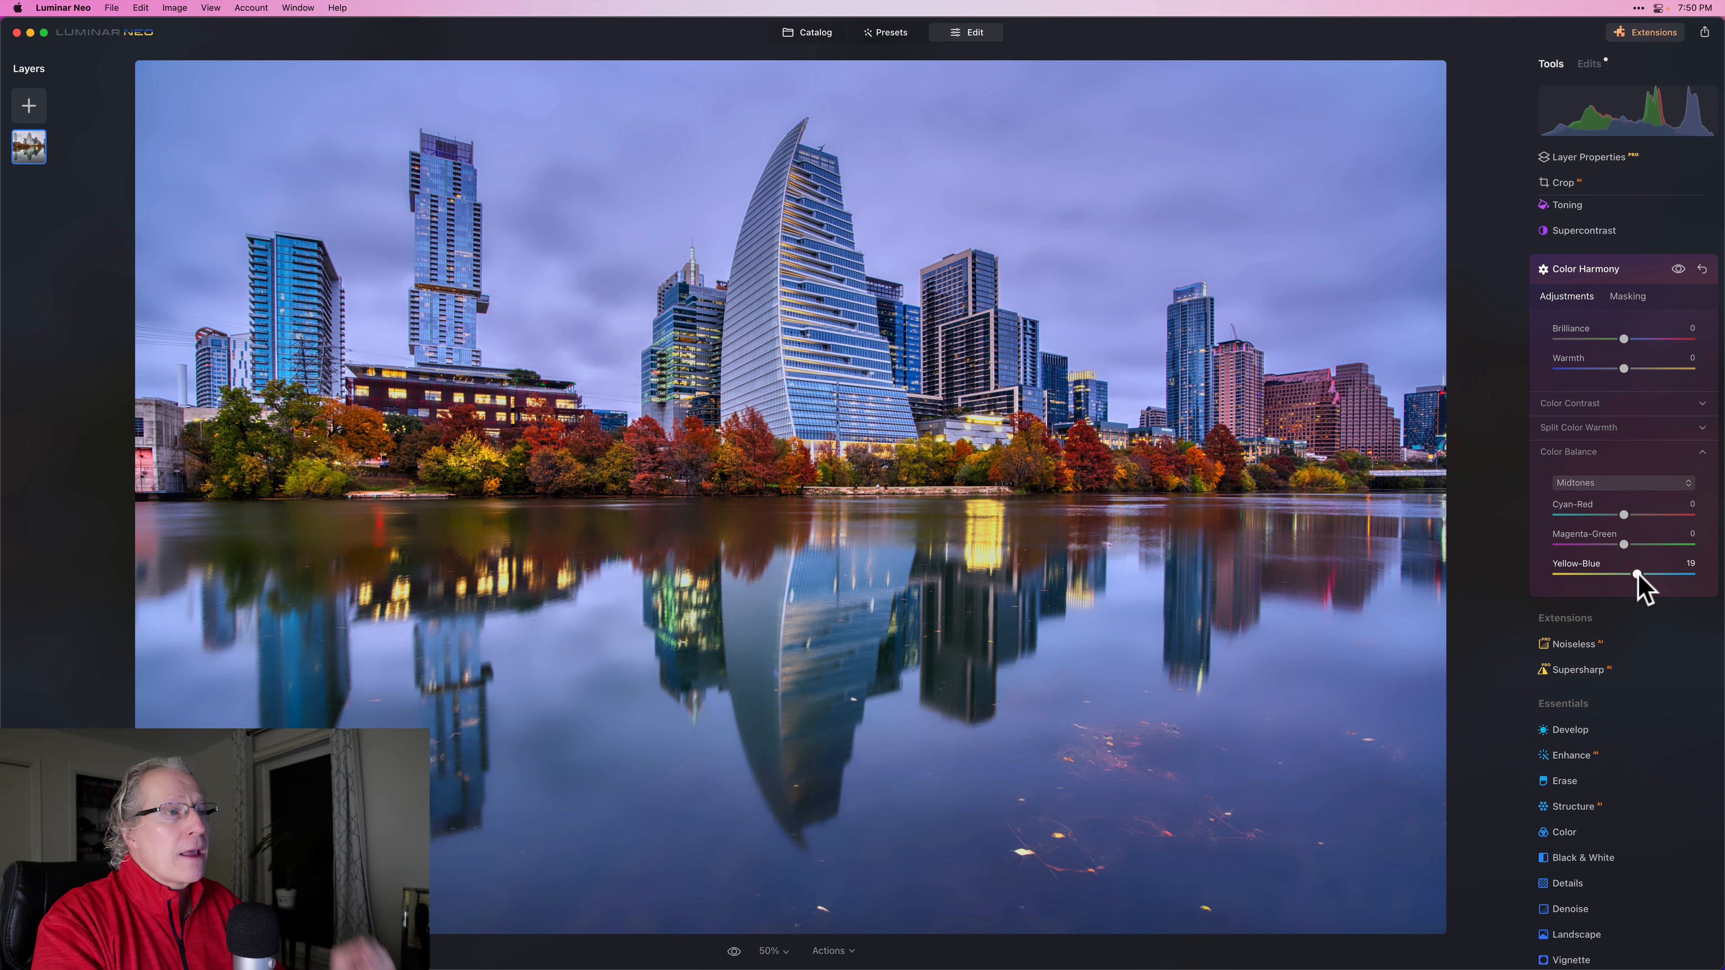
# Compare the photo with and without the Color Harmony adjustment and close the tool
pyautogui.click(1598, 488)
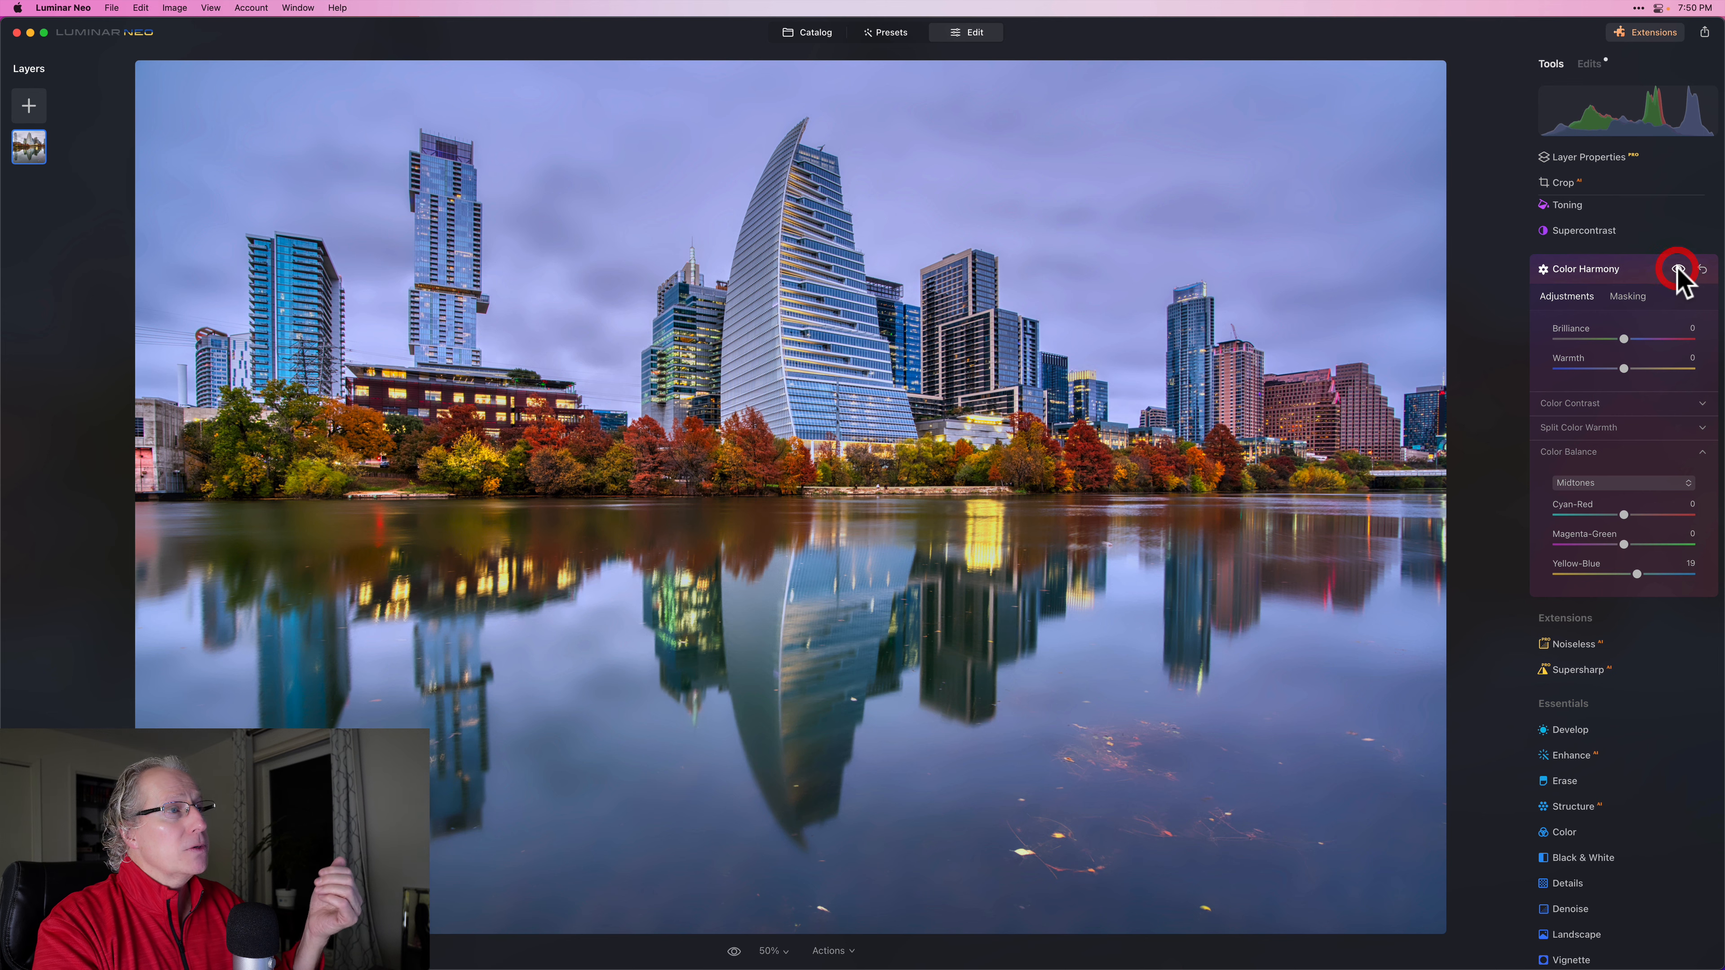
pyautogui.click(1621, 280)
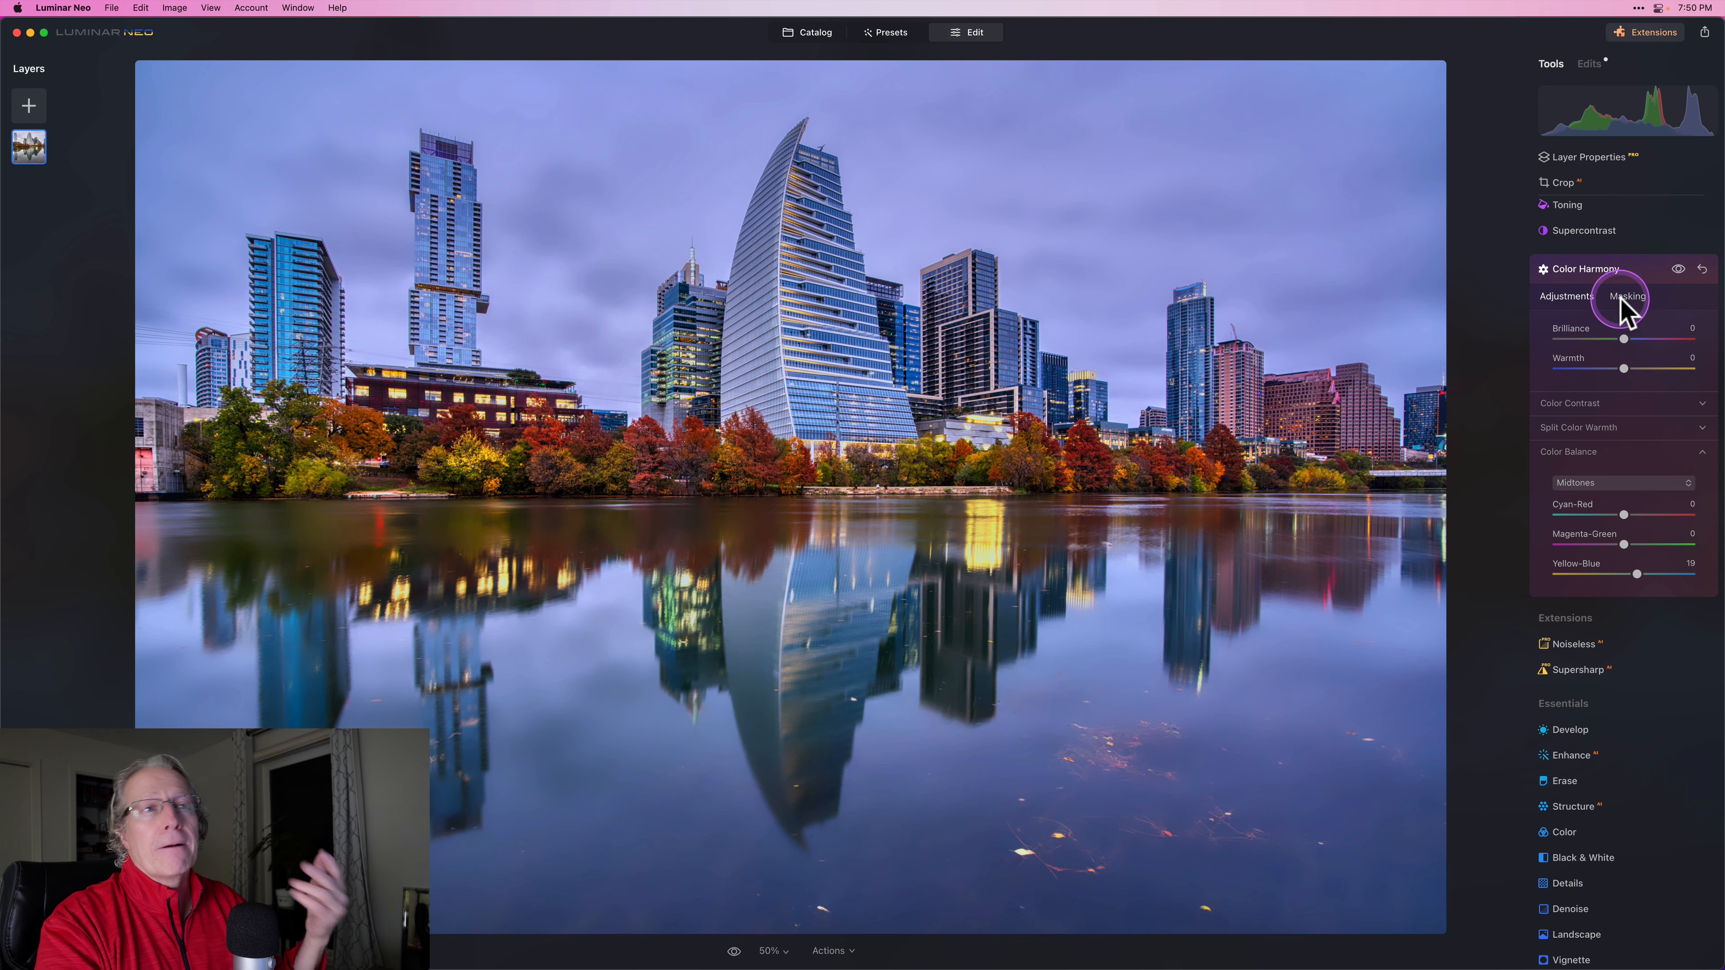
pyautogui.click(1621, 275)
pyautogui.click(1532, 409)
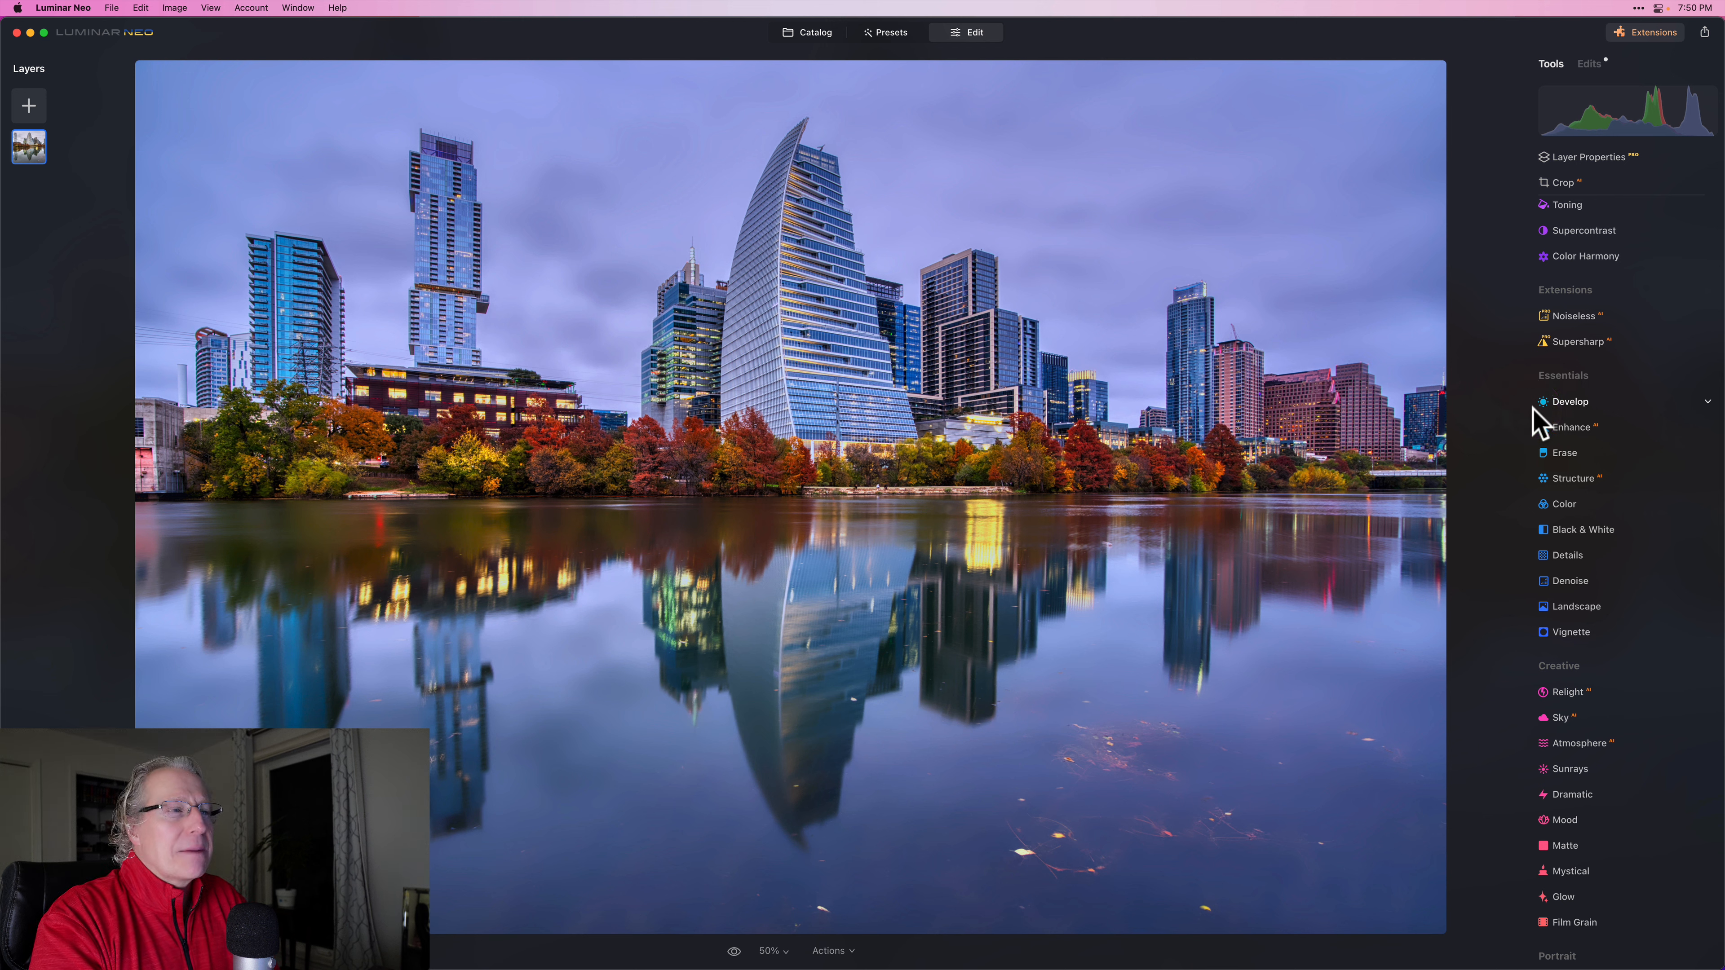
# Add a second Supercontrast adjustment with Highlights Contrast 18 and Midtones Contrast 18
pyautogui.click(1589, 231)
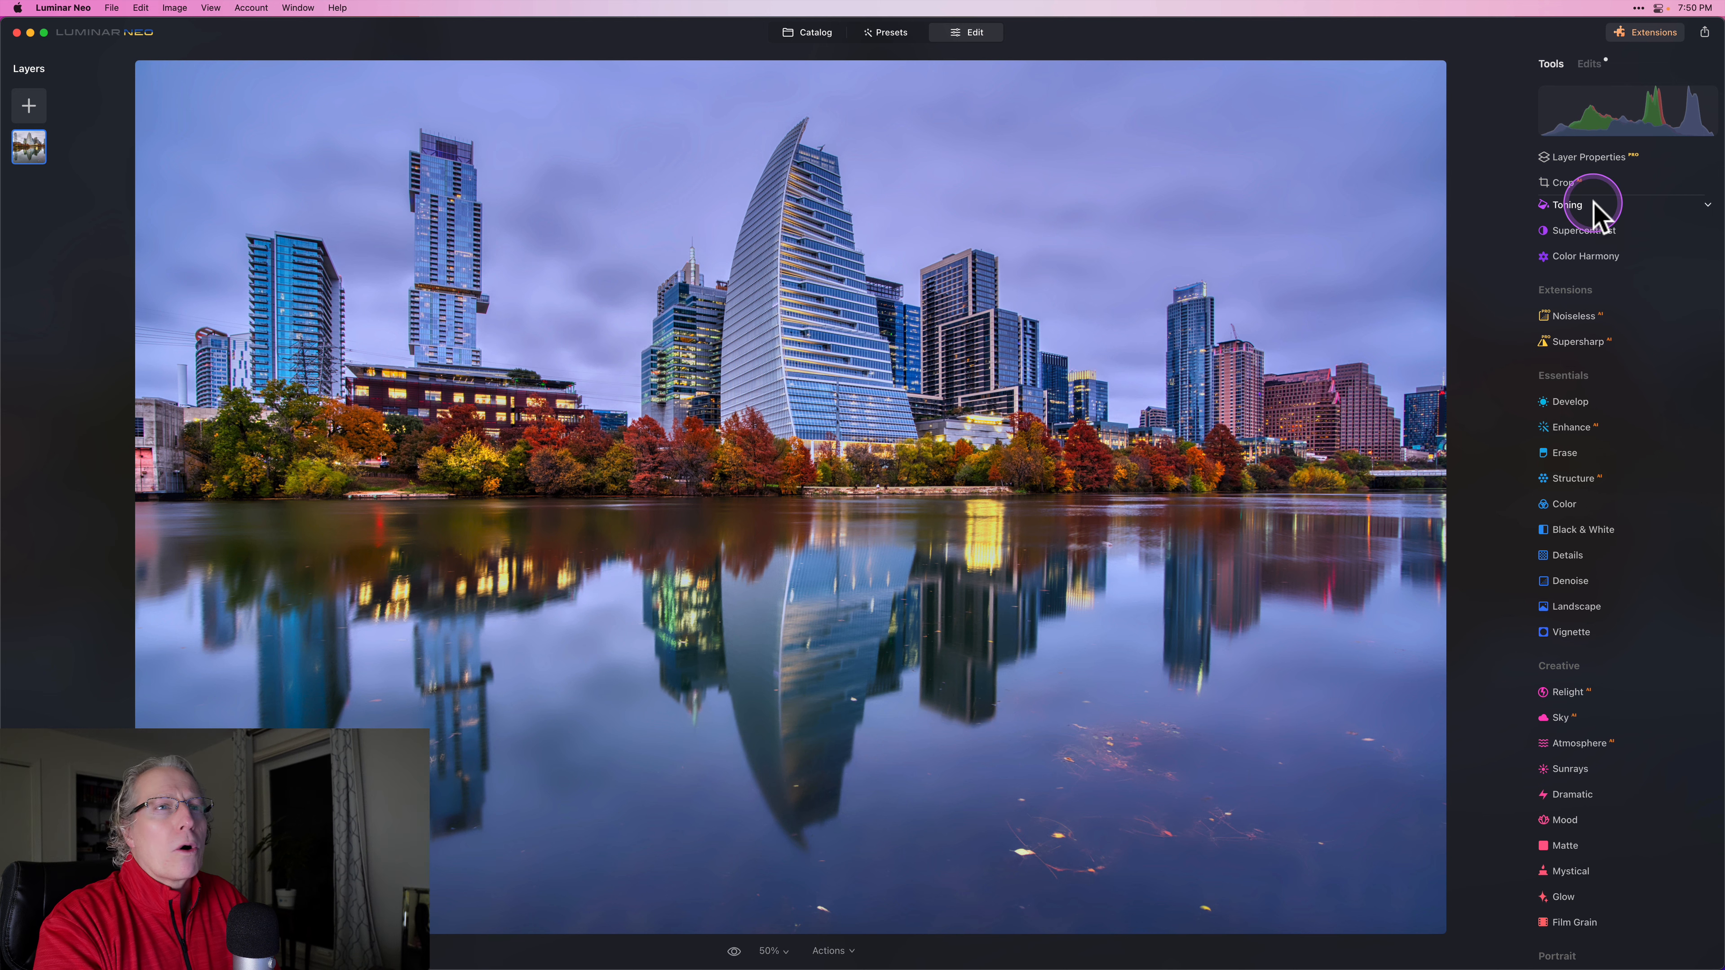
pyautogui.click(1595, 239)
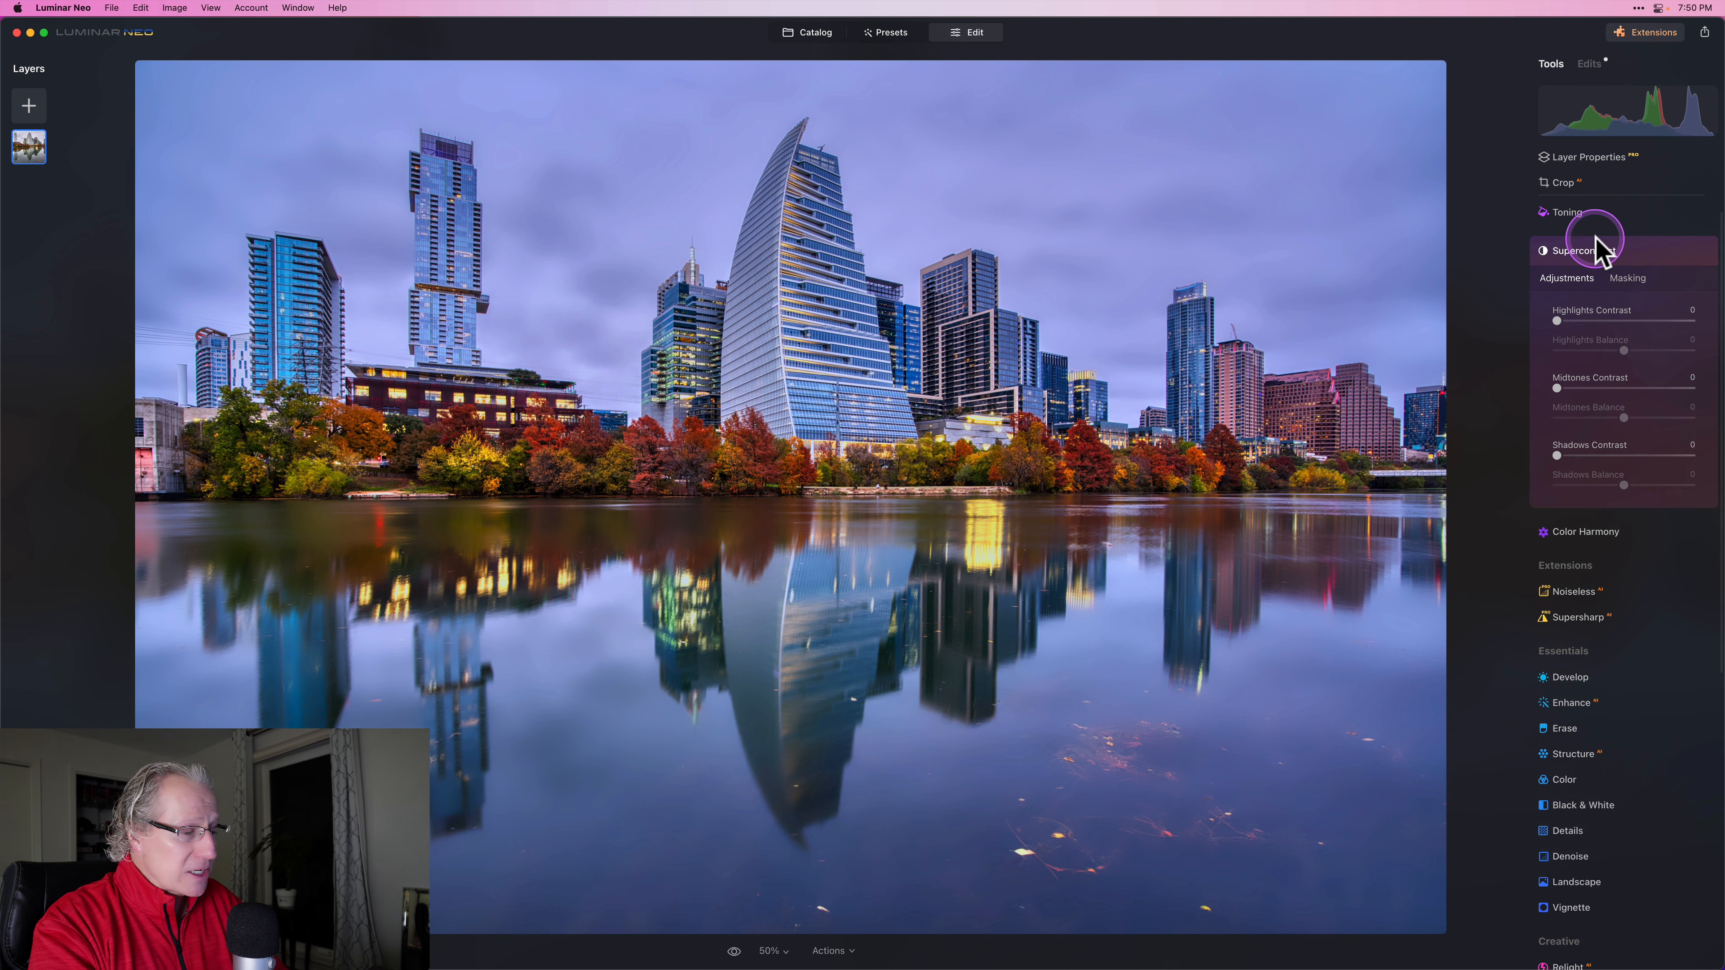
pyautogui.moveTo(1596, 321); pyautogui.dragTo(1578, 321)
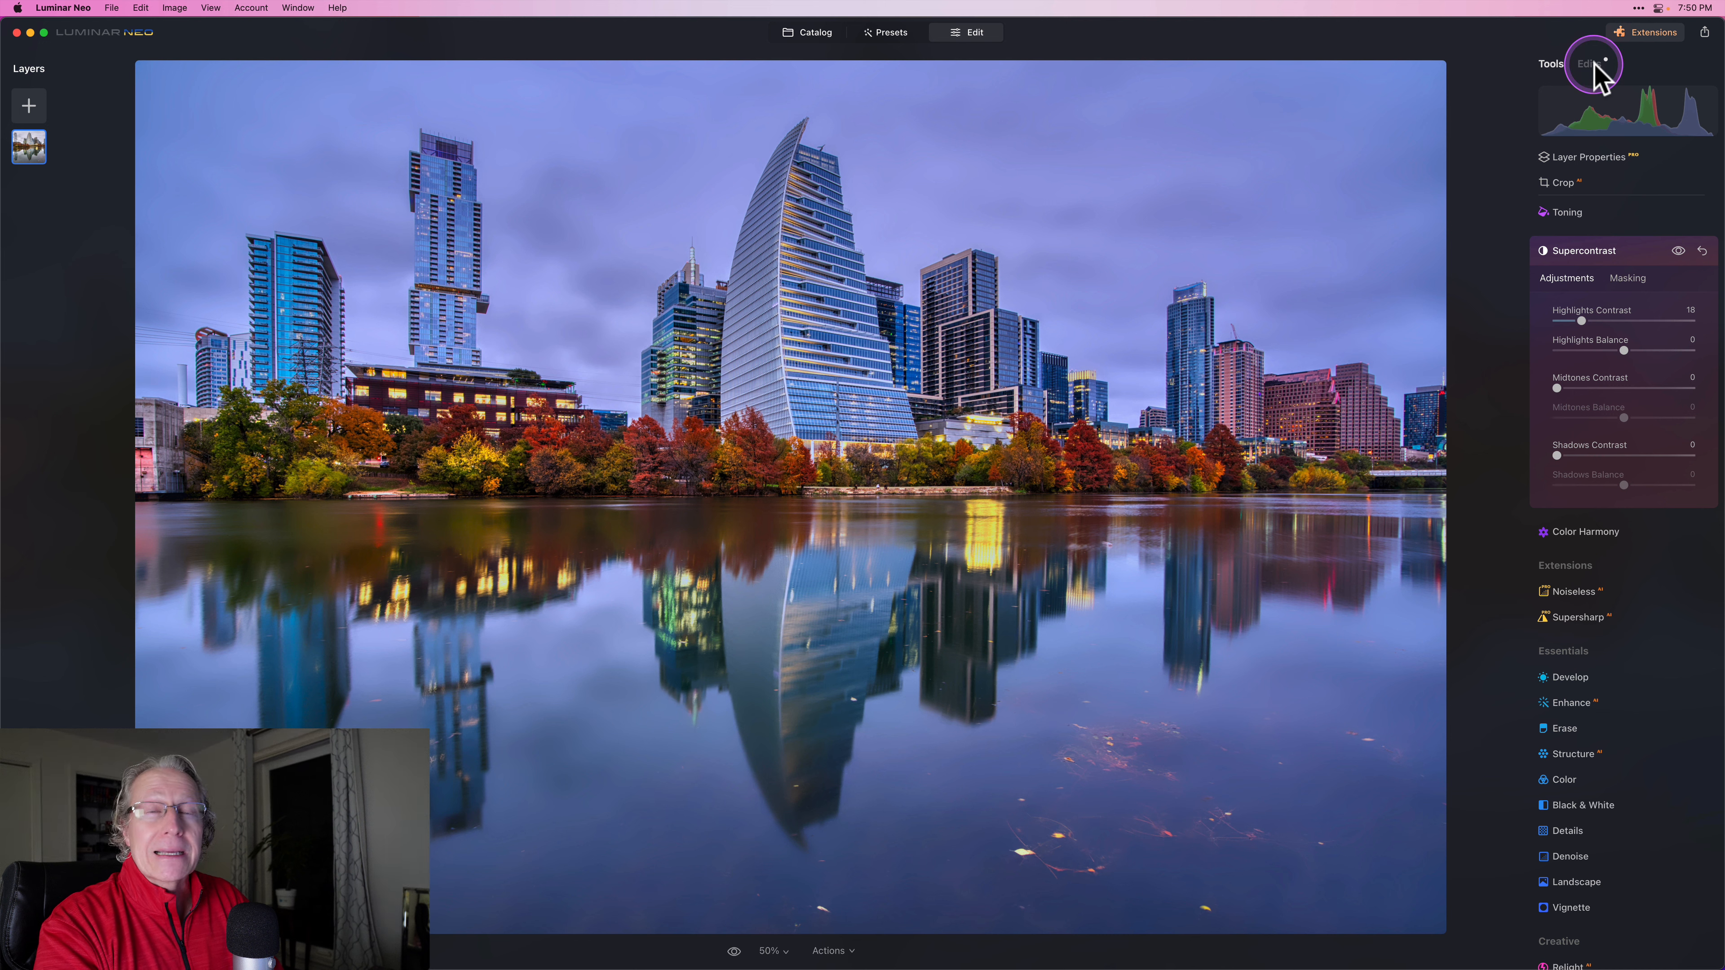
pyautogui.click(1578, 388)
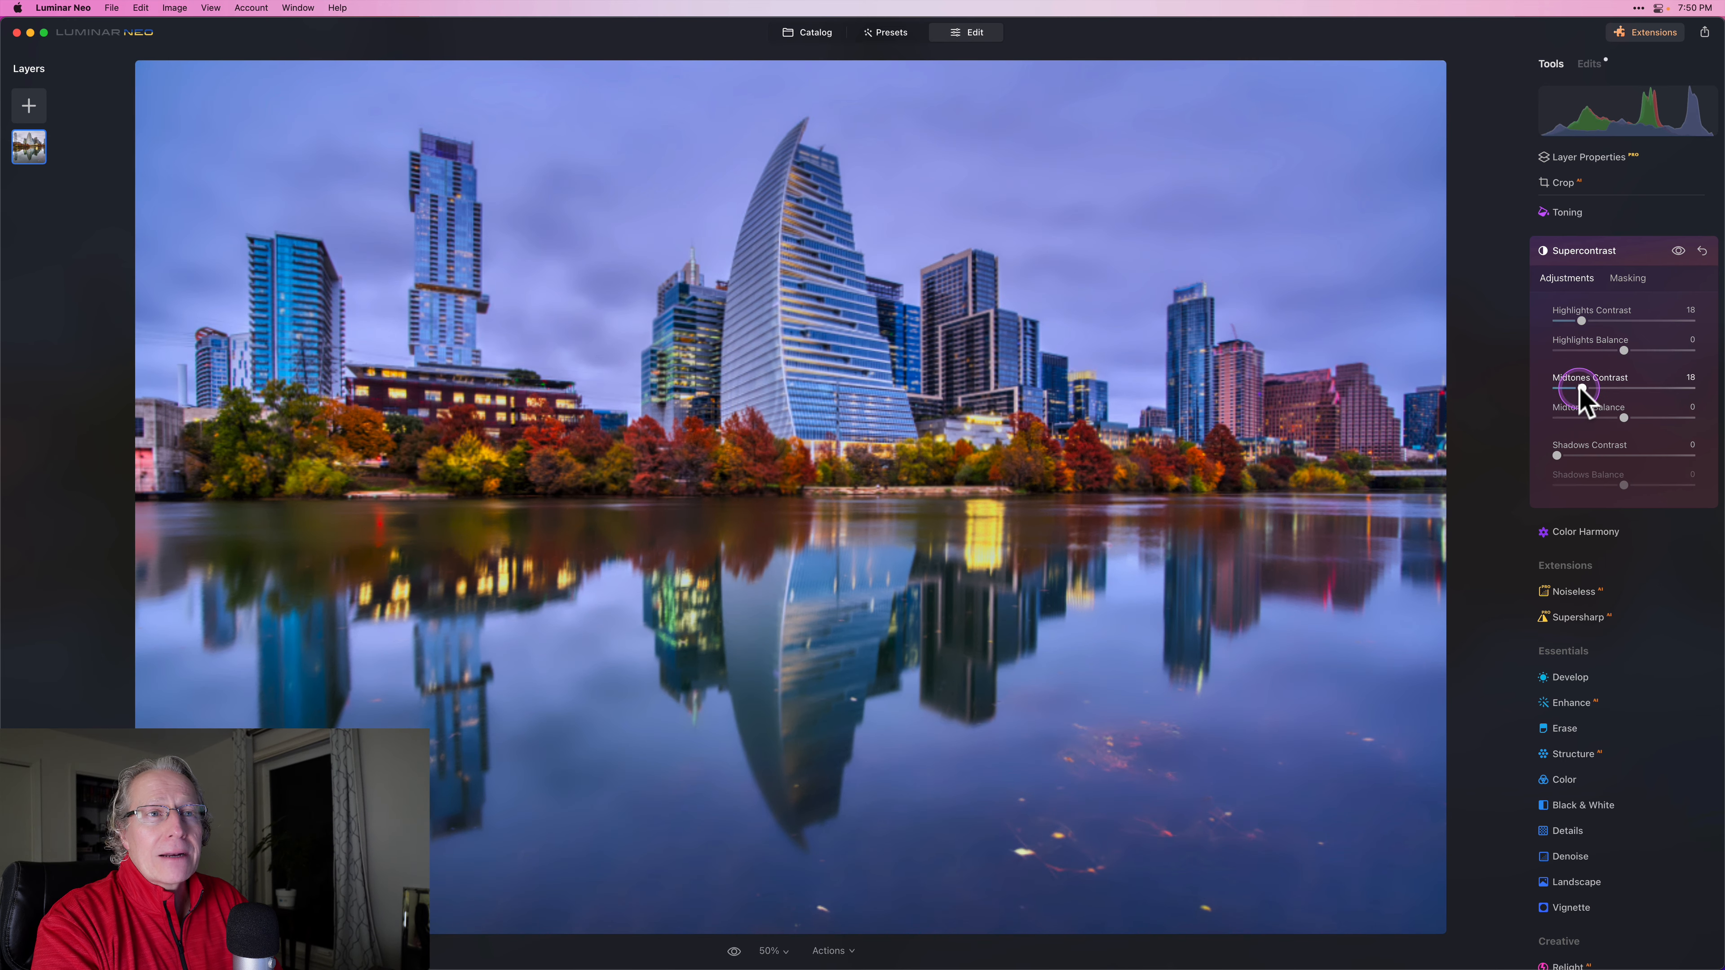
pyautogui.click(1581, 388)
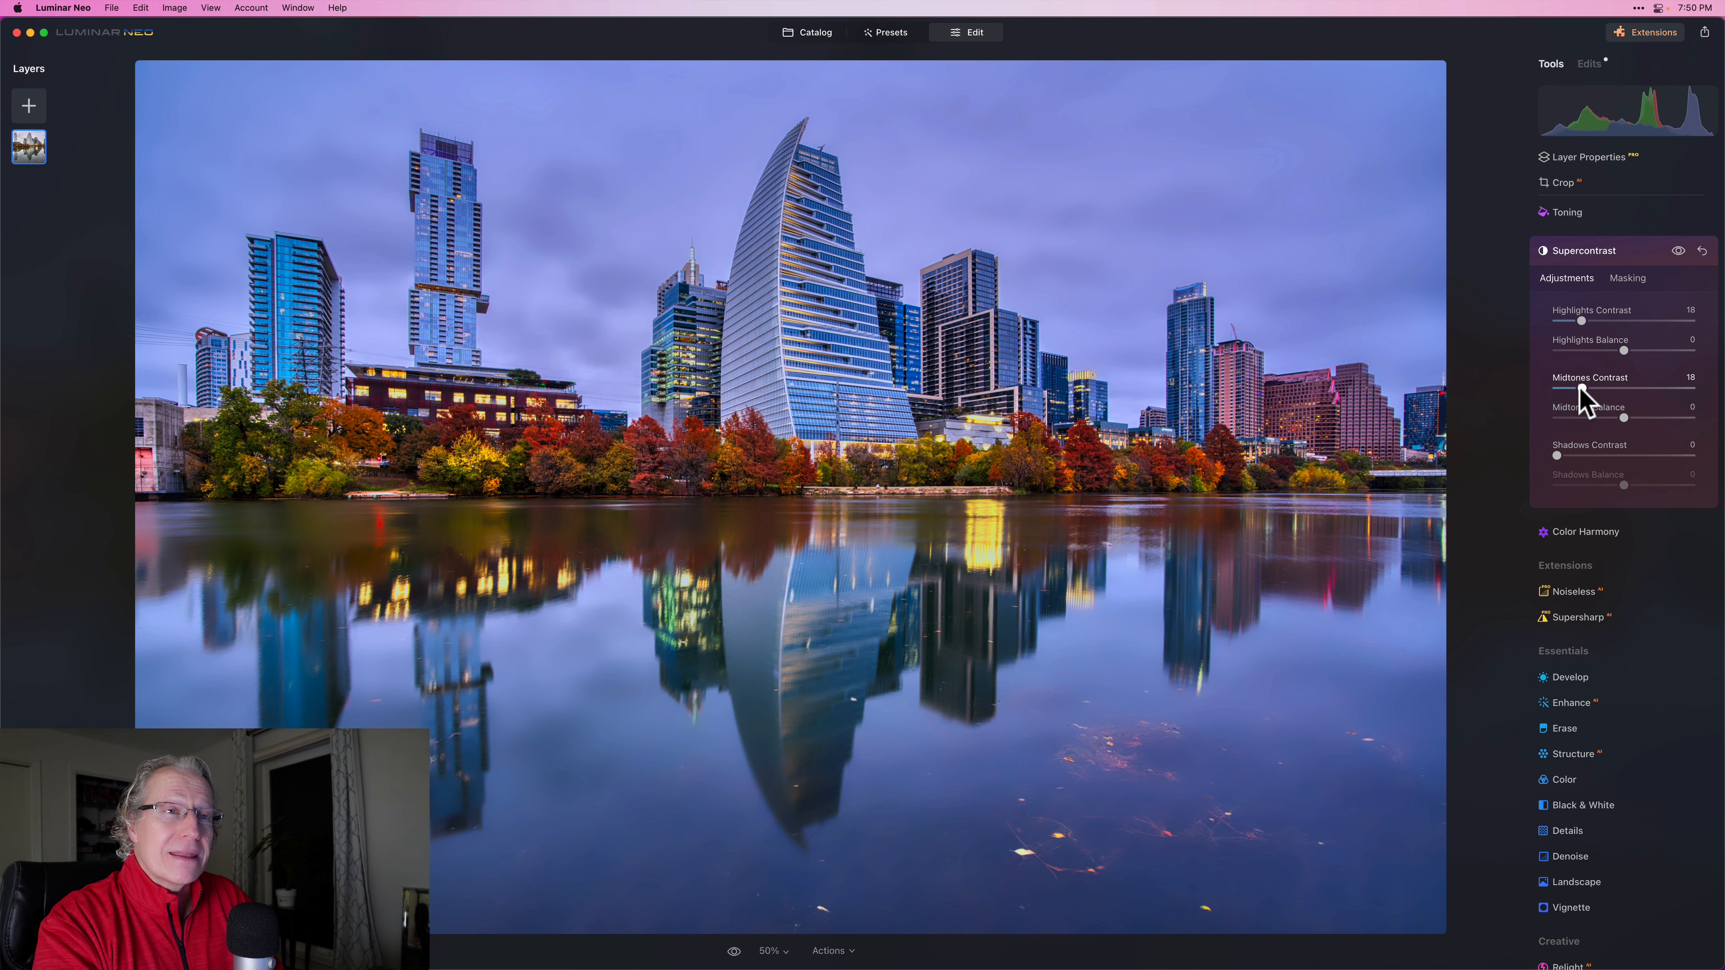
# Set the Supercontrast adjustment's Highlights Balance to 13 and Midtones Balance to -15
pyautogui.click(1620, 359)
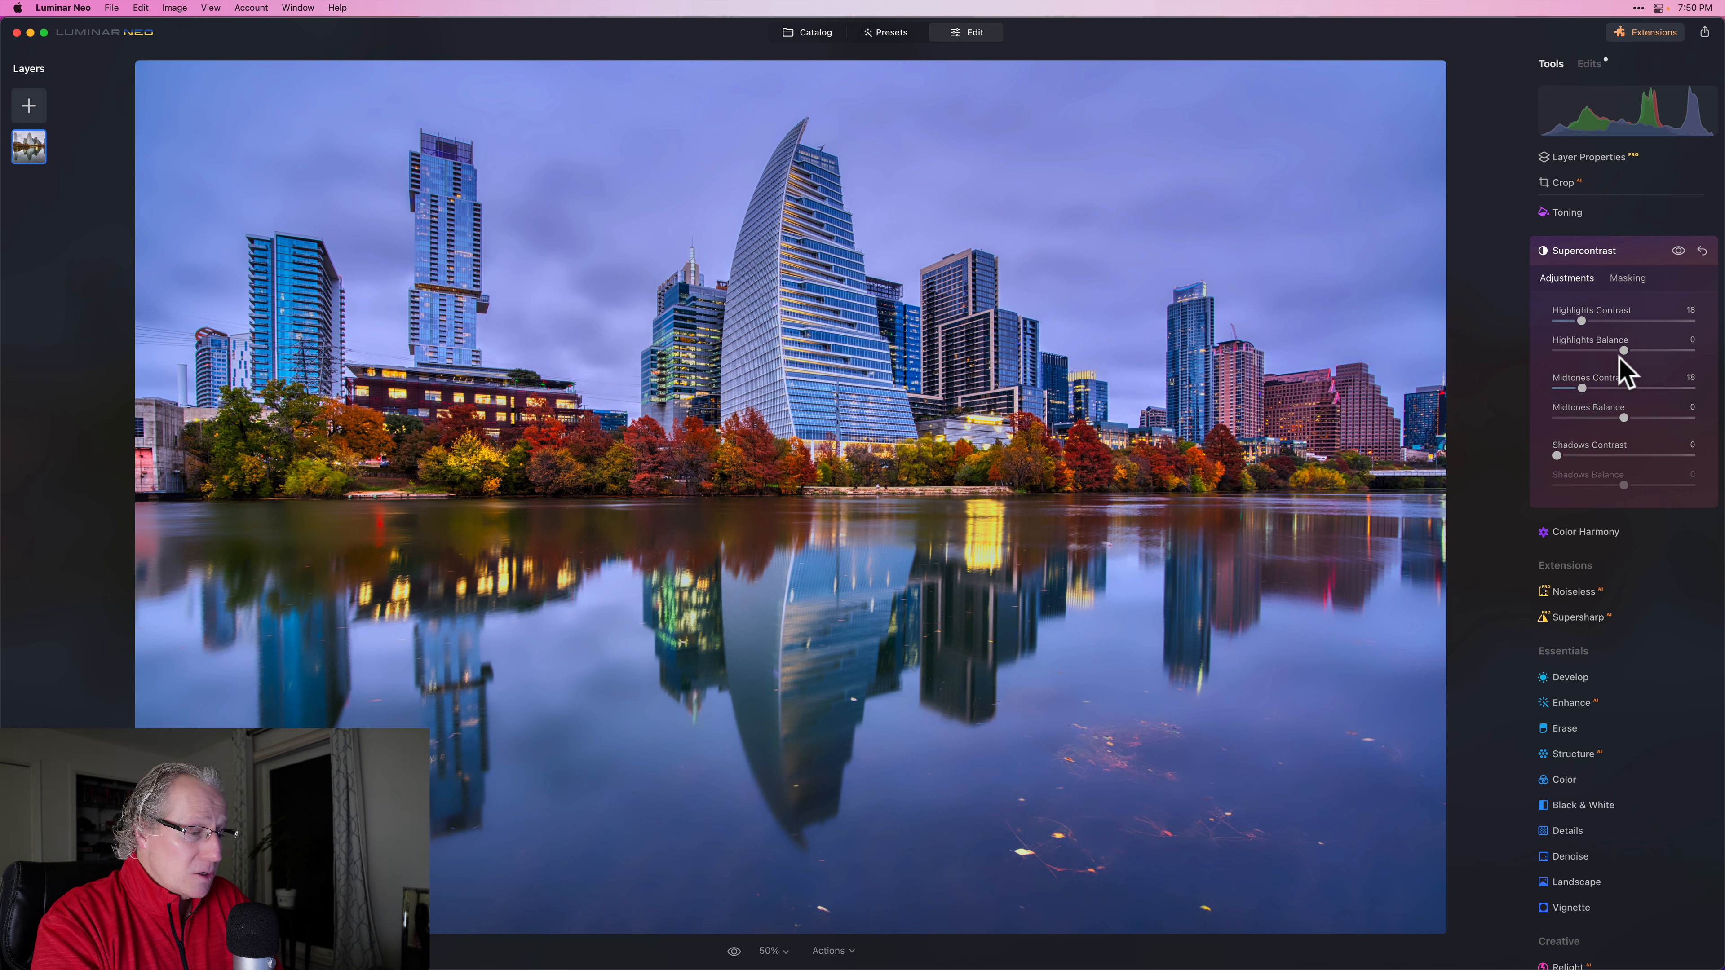
pyautogui.moveTo(1624, 359); pyautogui.dragTo(1631, 345)
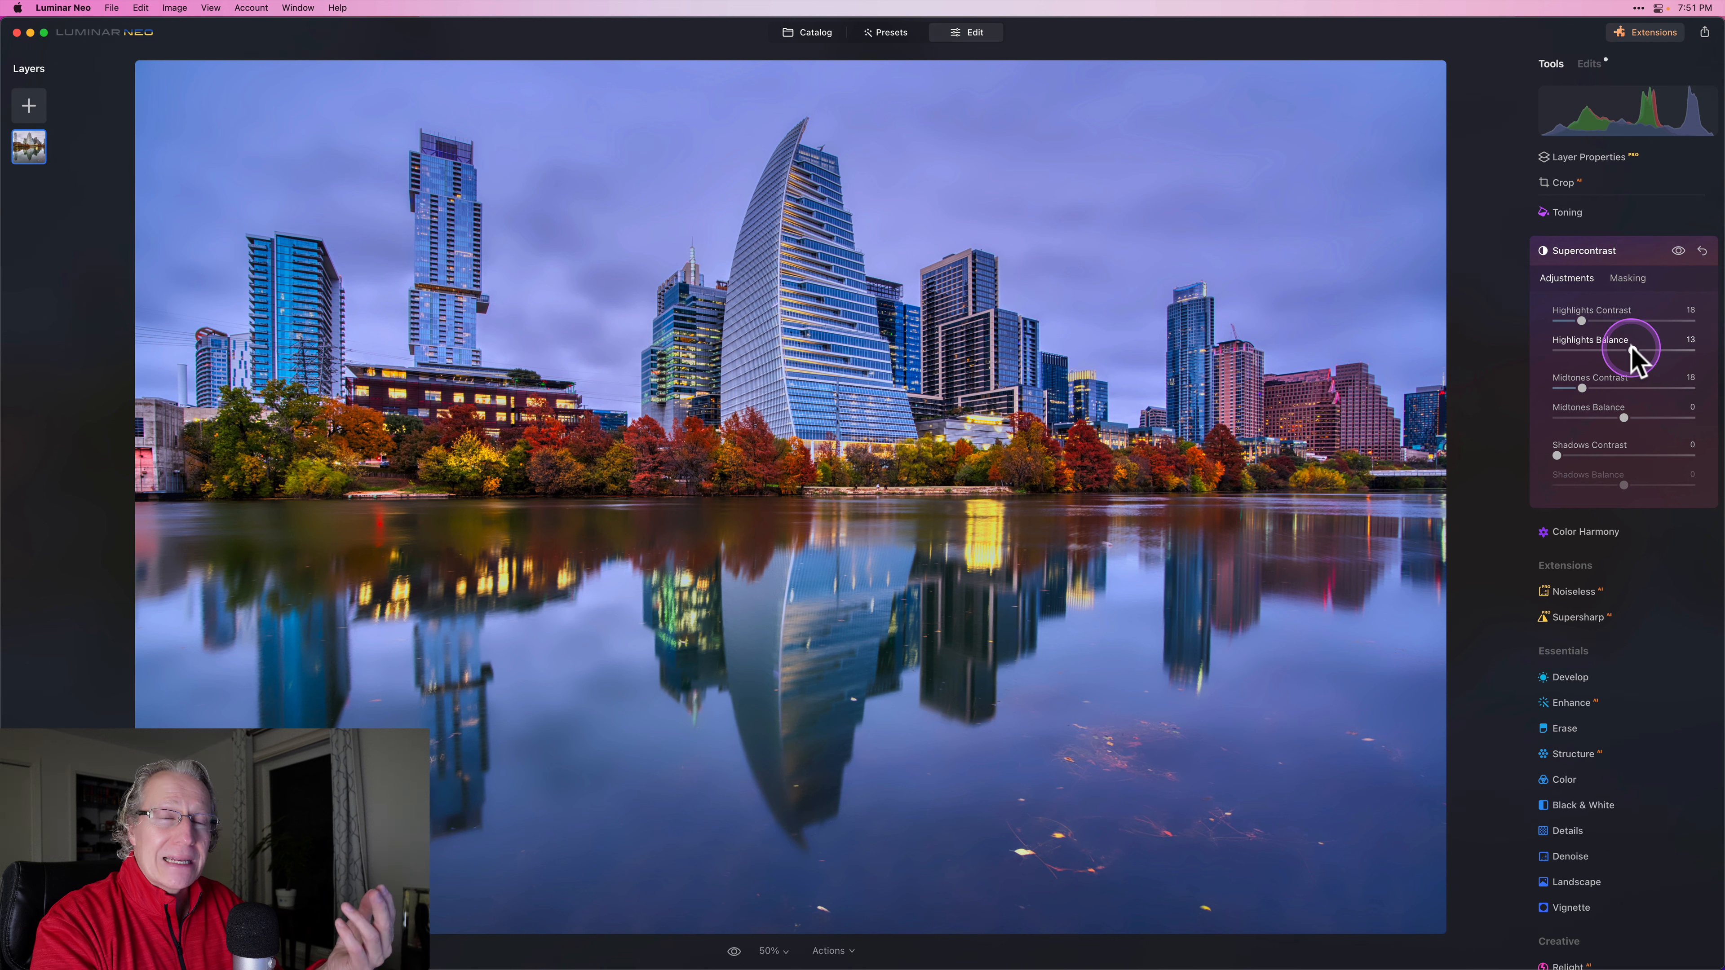
pyautogui.click(1615, 408)
pyautogui.moveTo(1620, 413); pyautogui.dragTo(1610, 414)
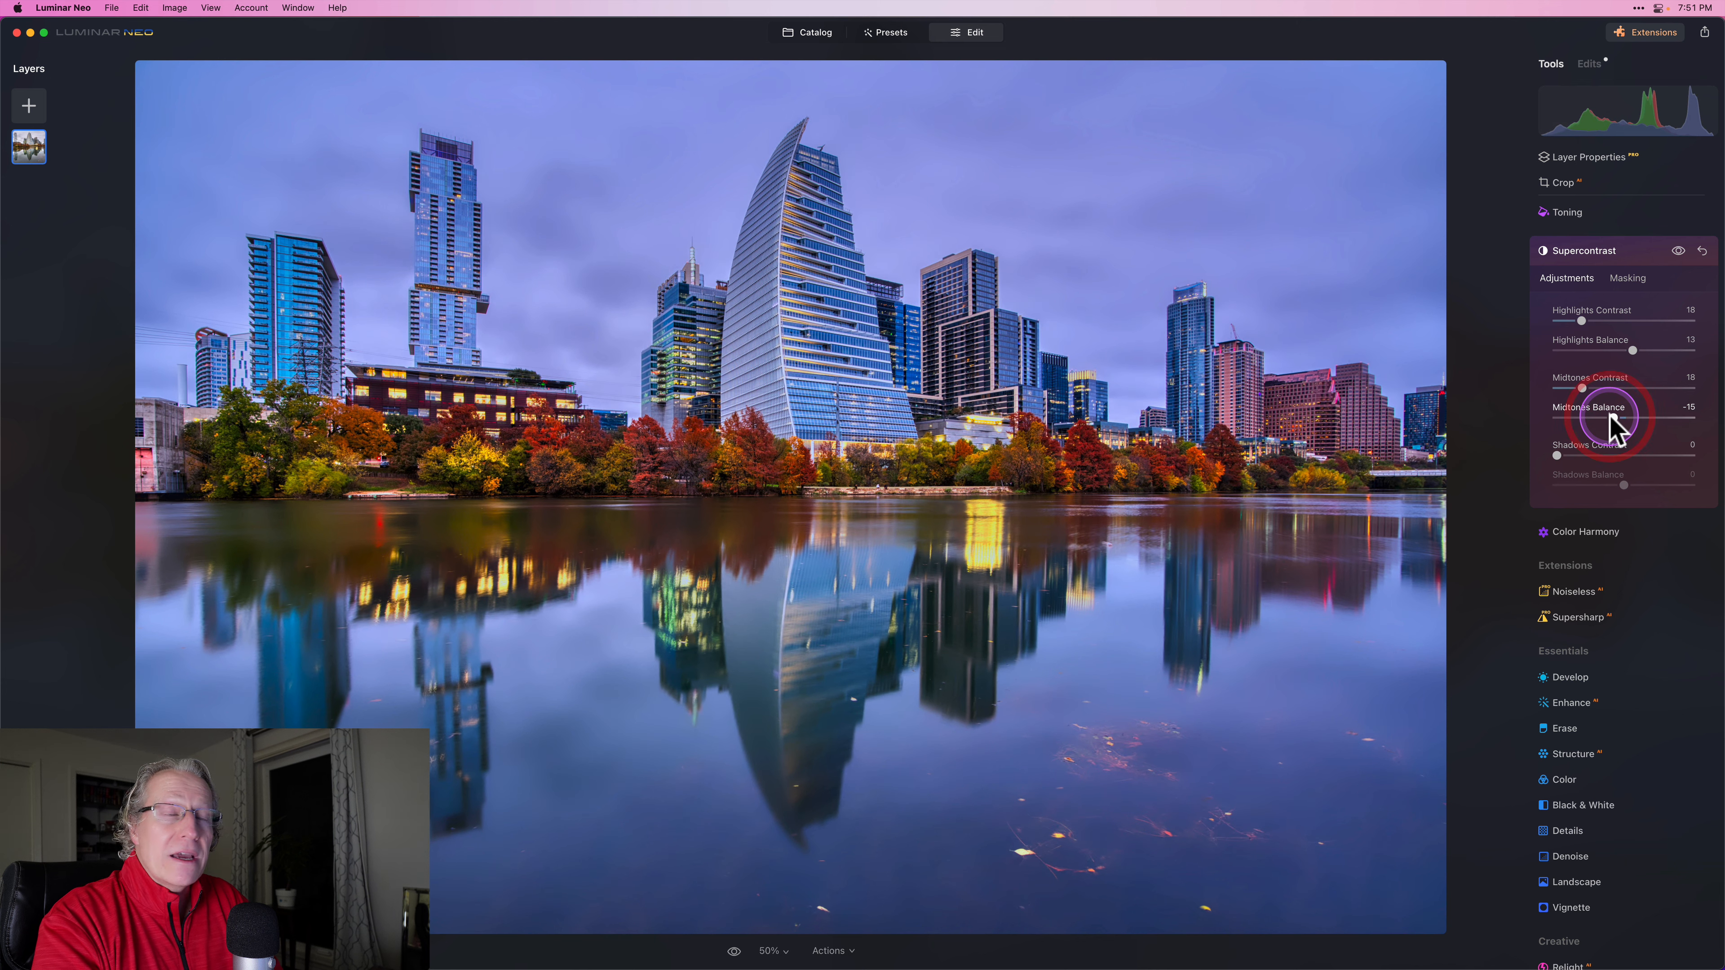
# Compare the photo with and without the second Supercontrast adjustment and close the tool
pyautogui.click(1677, 250)
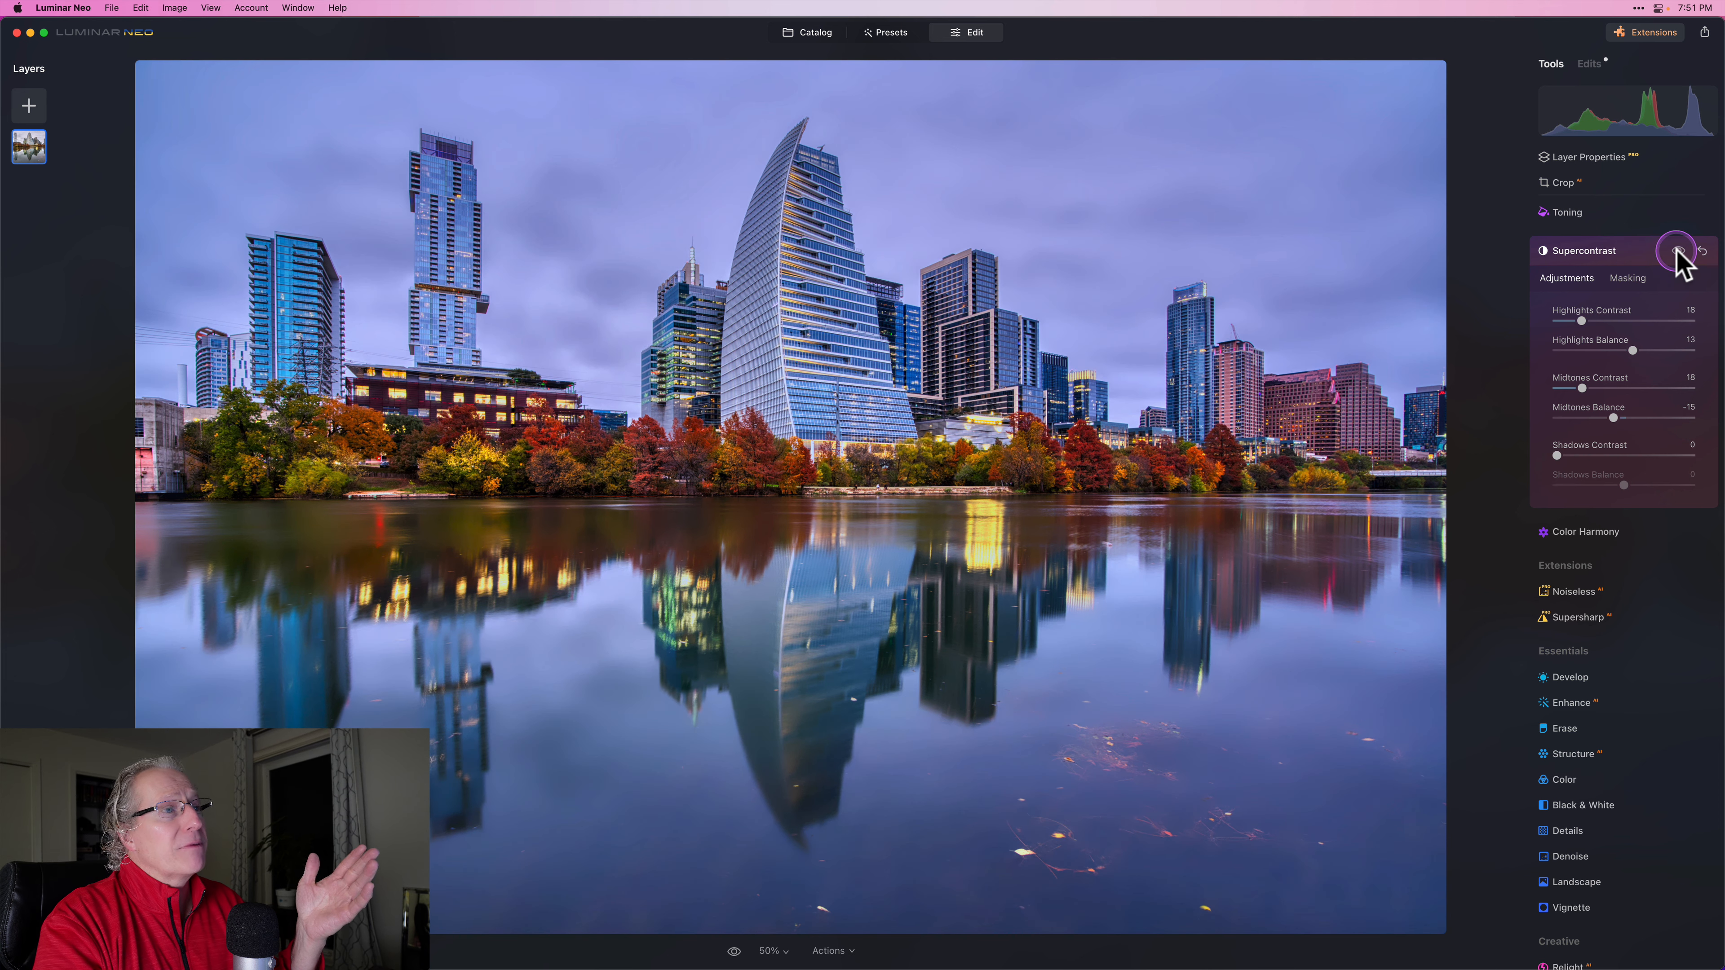
pyautogui.click(1678, 250)
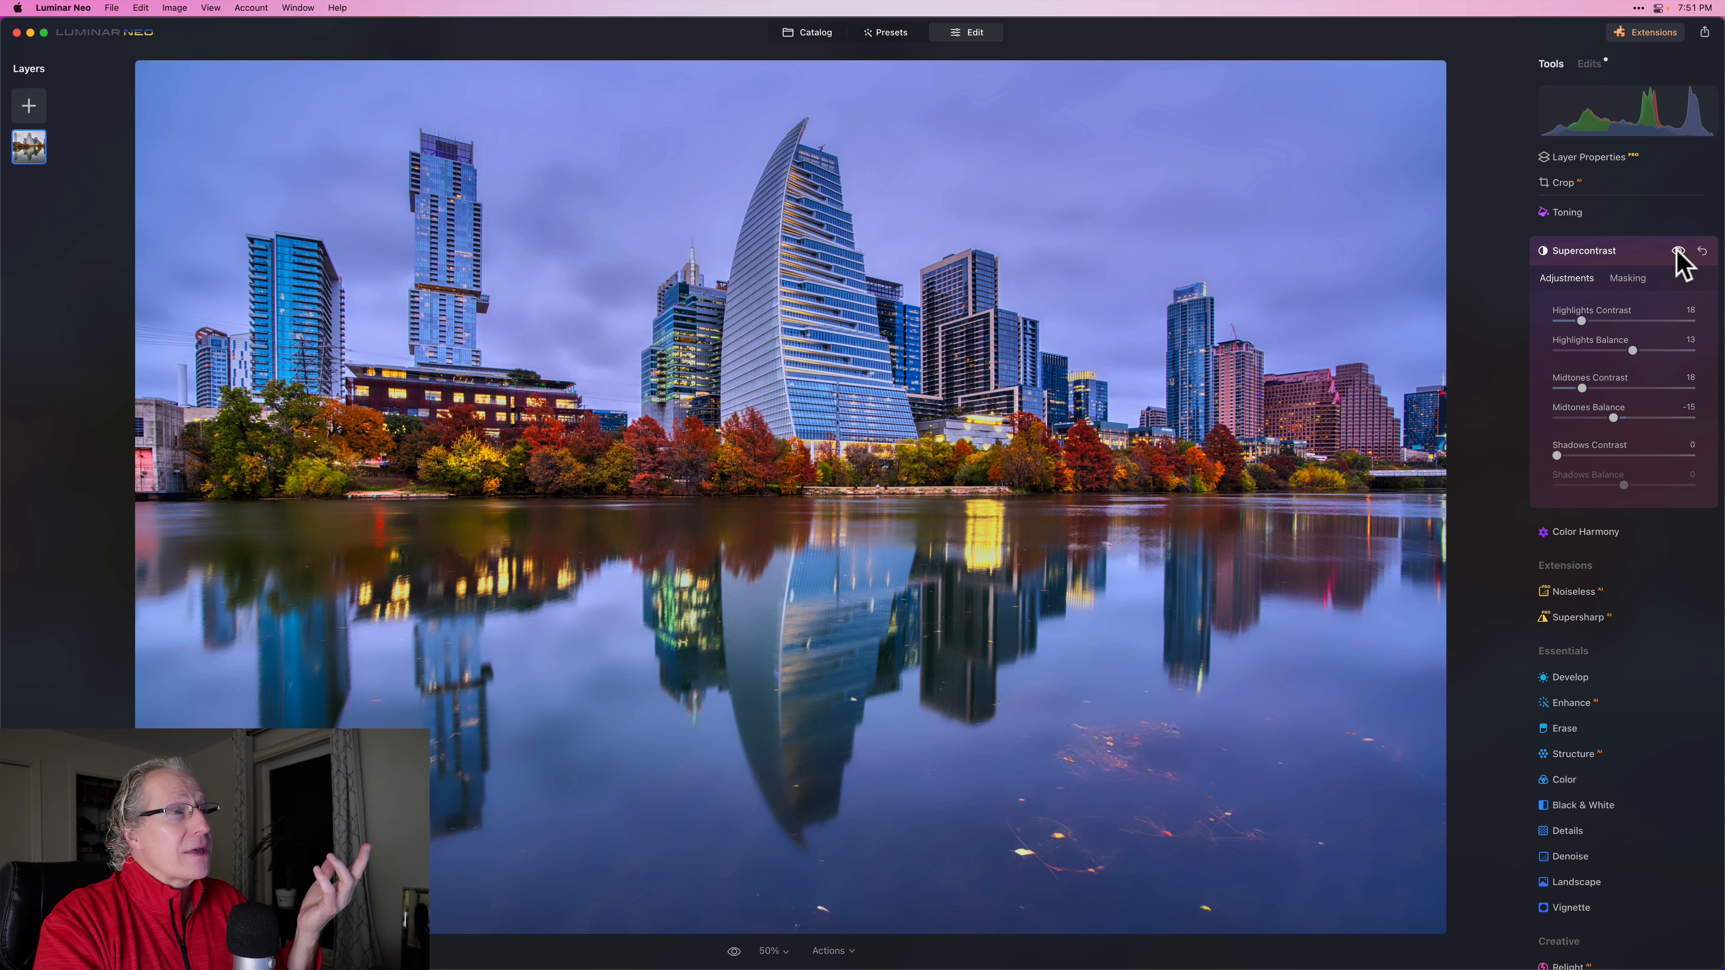
pyautogui.click(1677, 251)
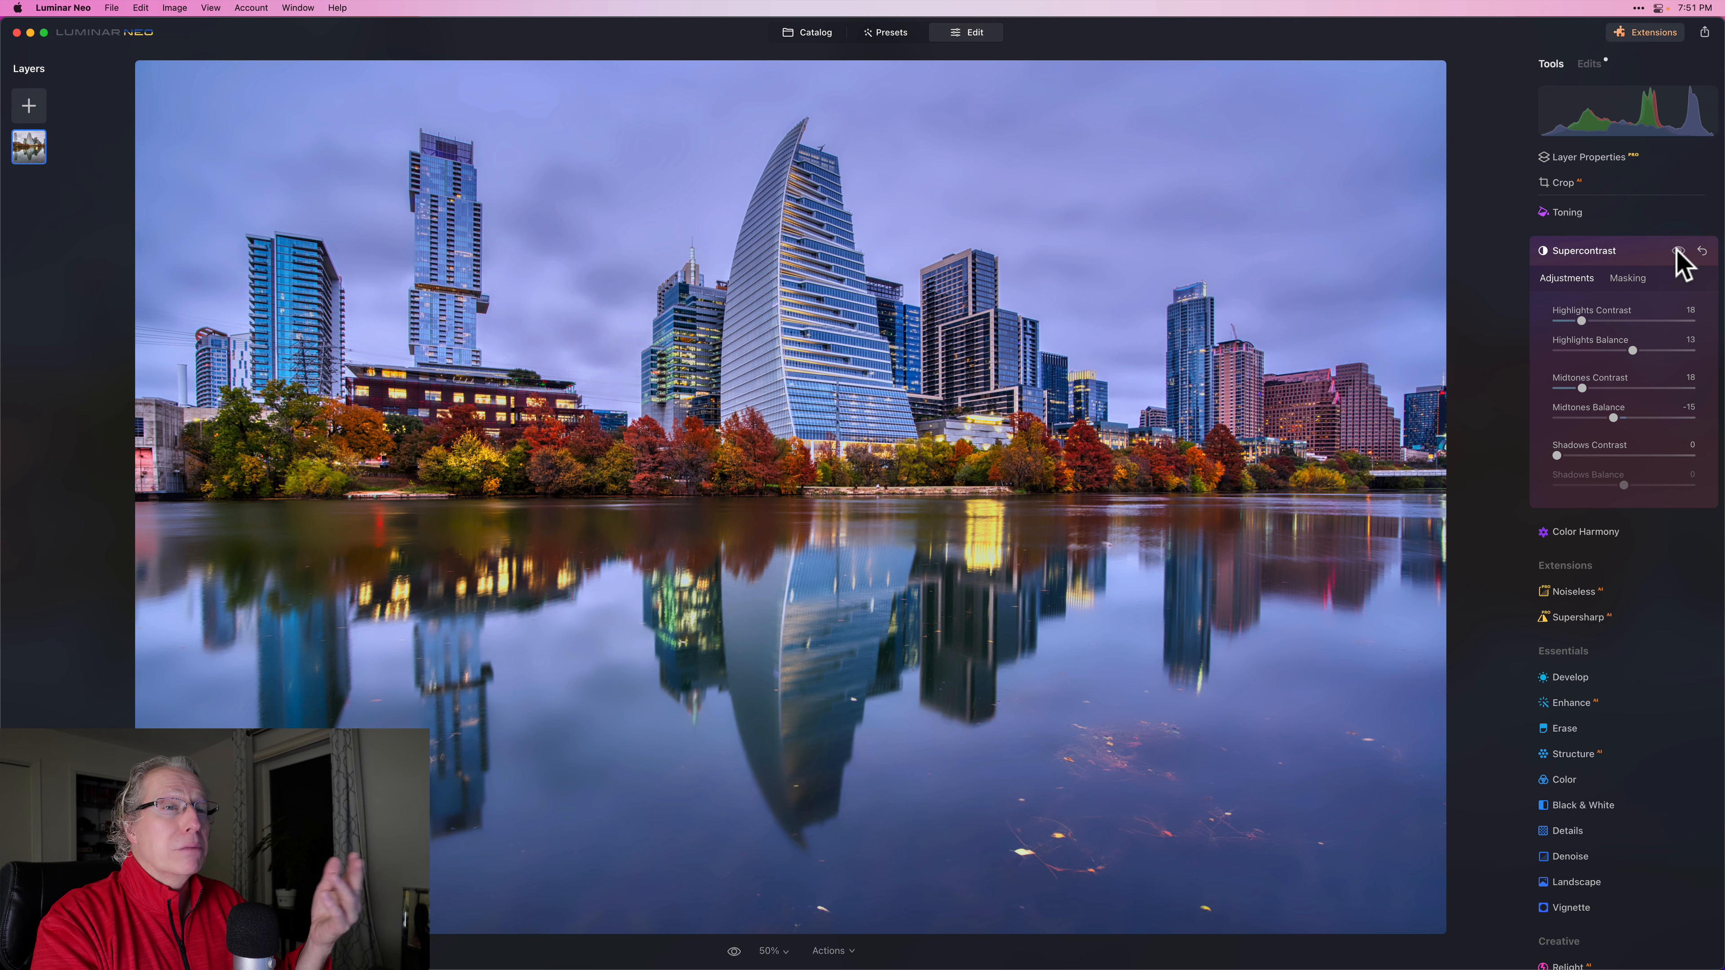
pyautogui.click(1678, 253)
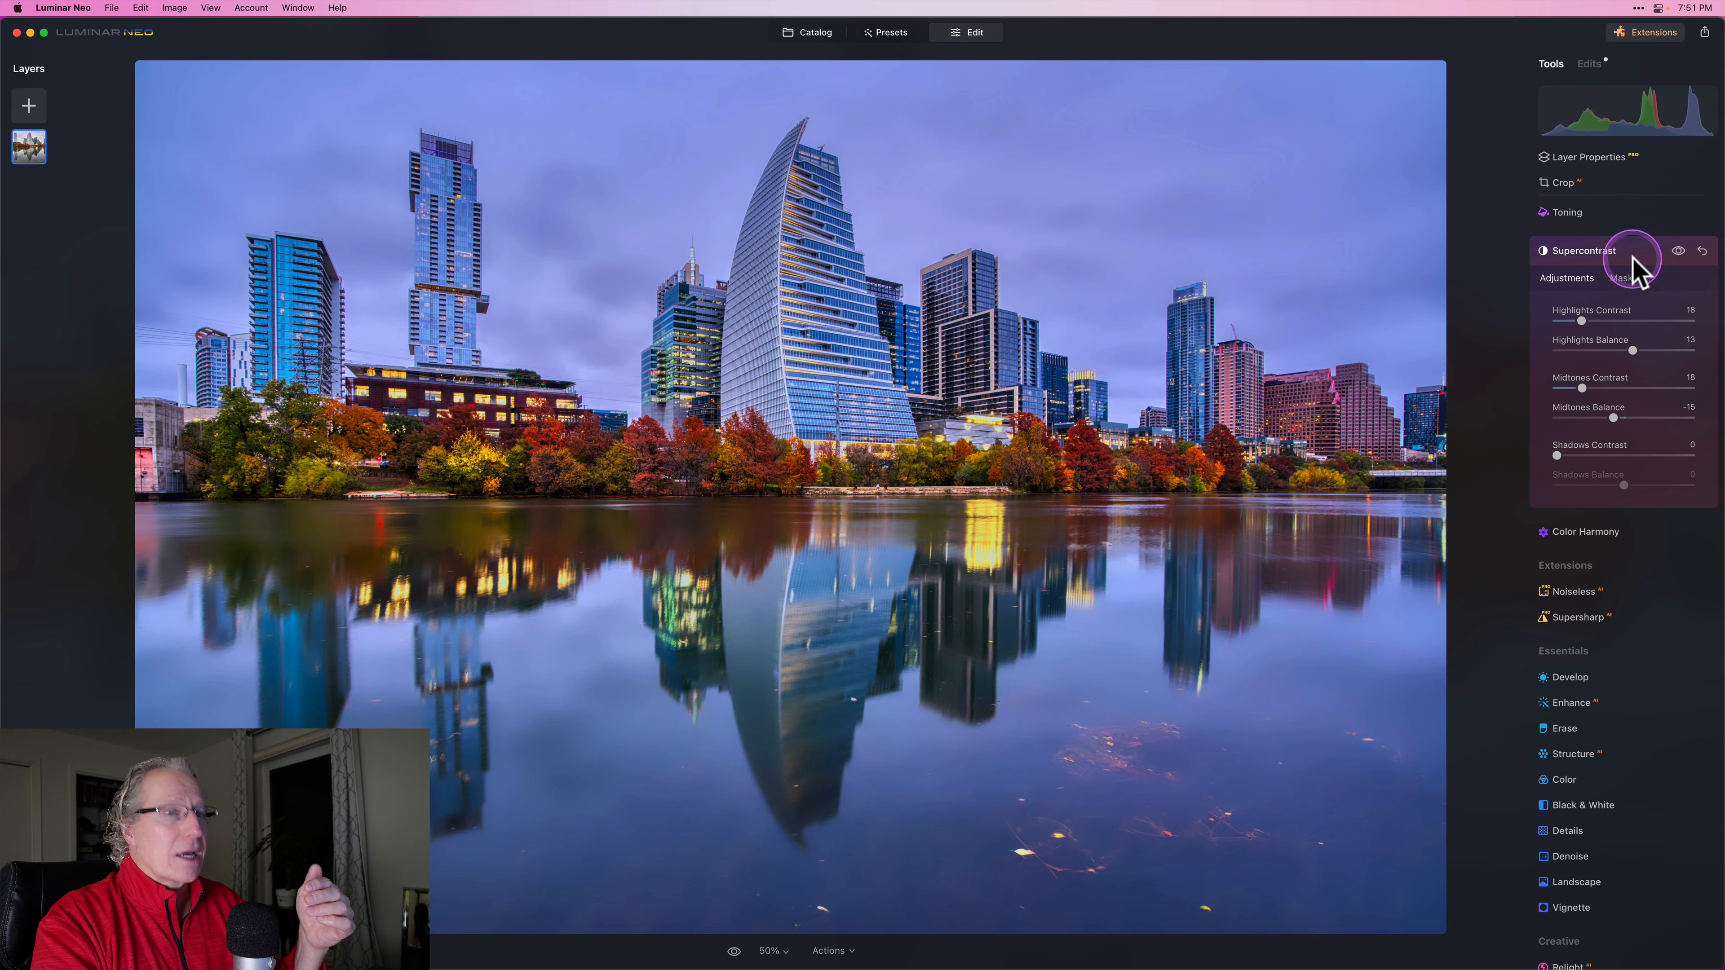
pyautogui.click(1634, 255)
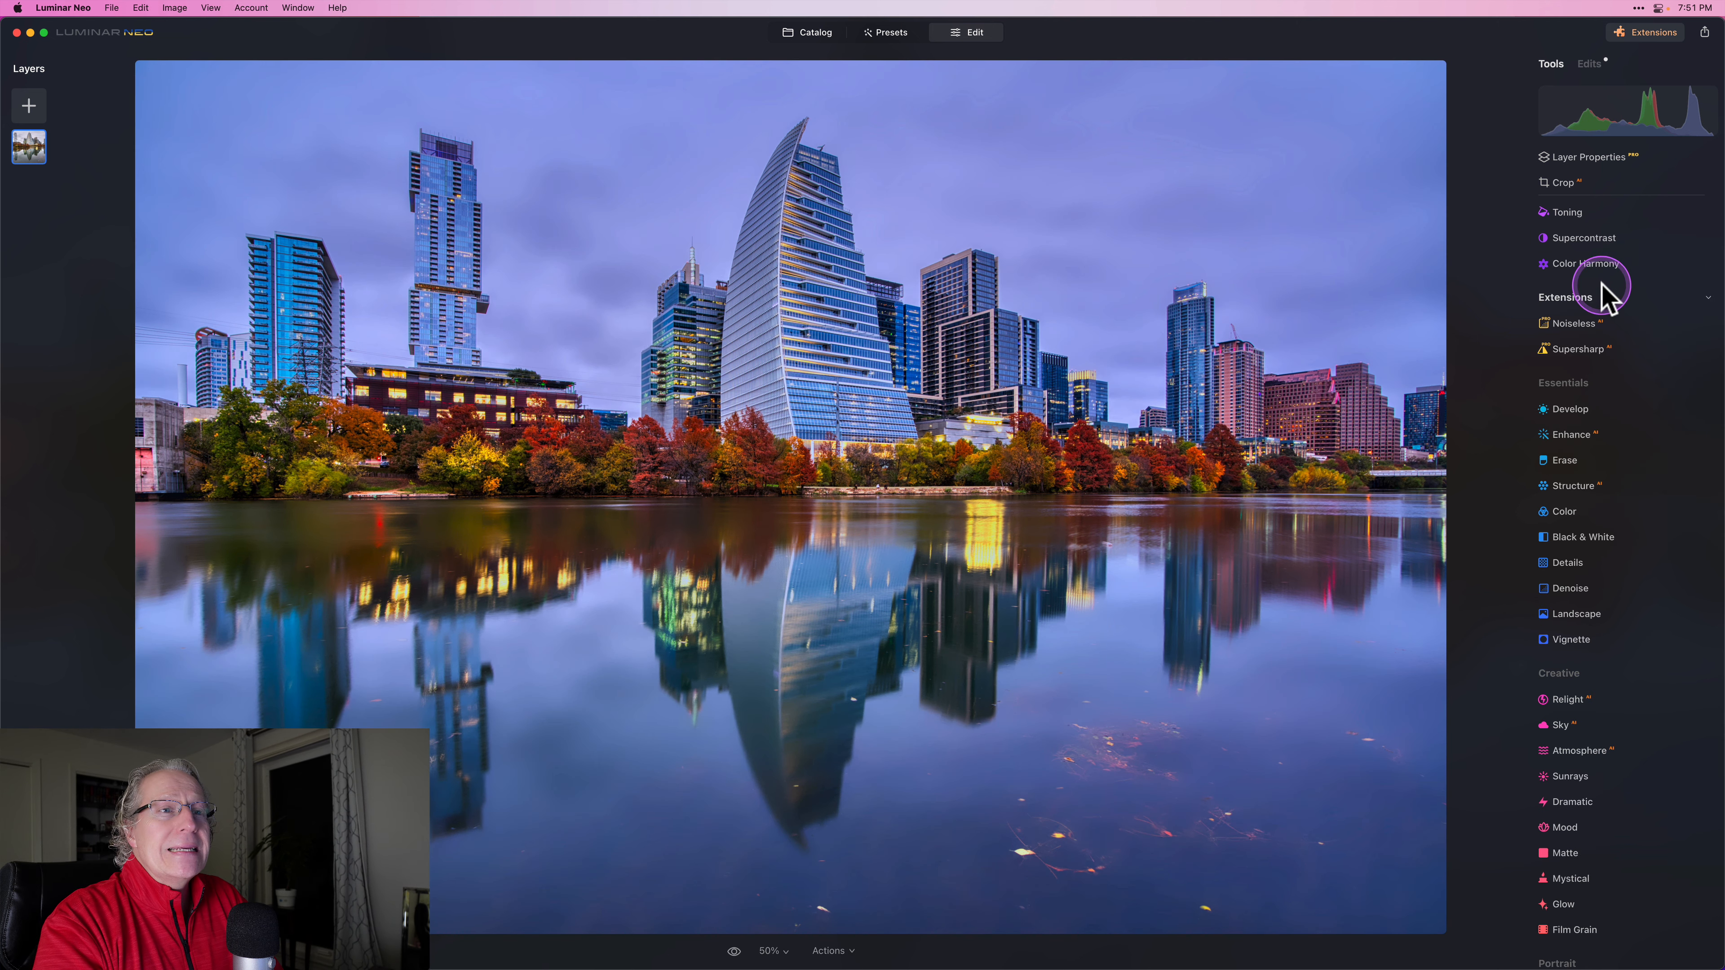
# Add a Color adjustment with the HSL Saturation of Blue set to -15
pyautogui.scroll(-3, 1601, 282)
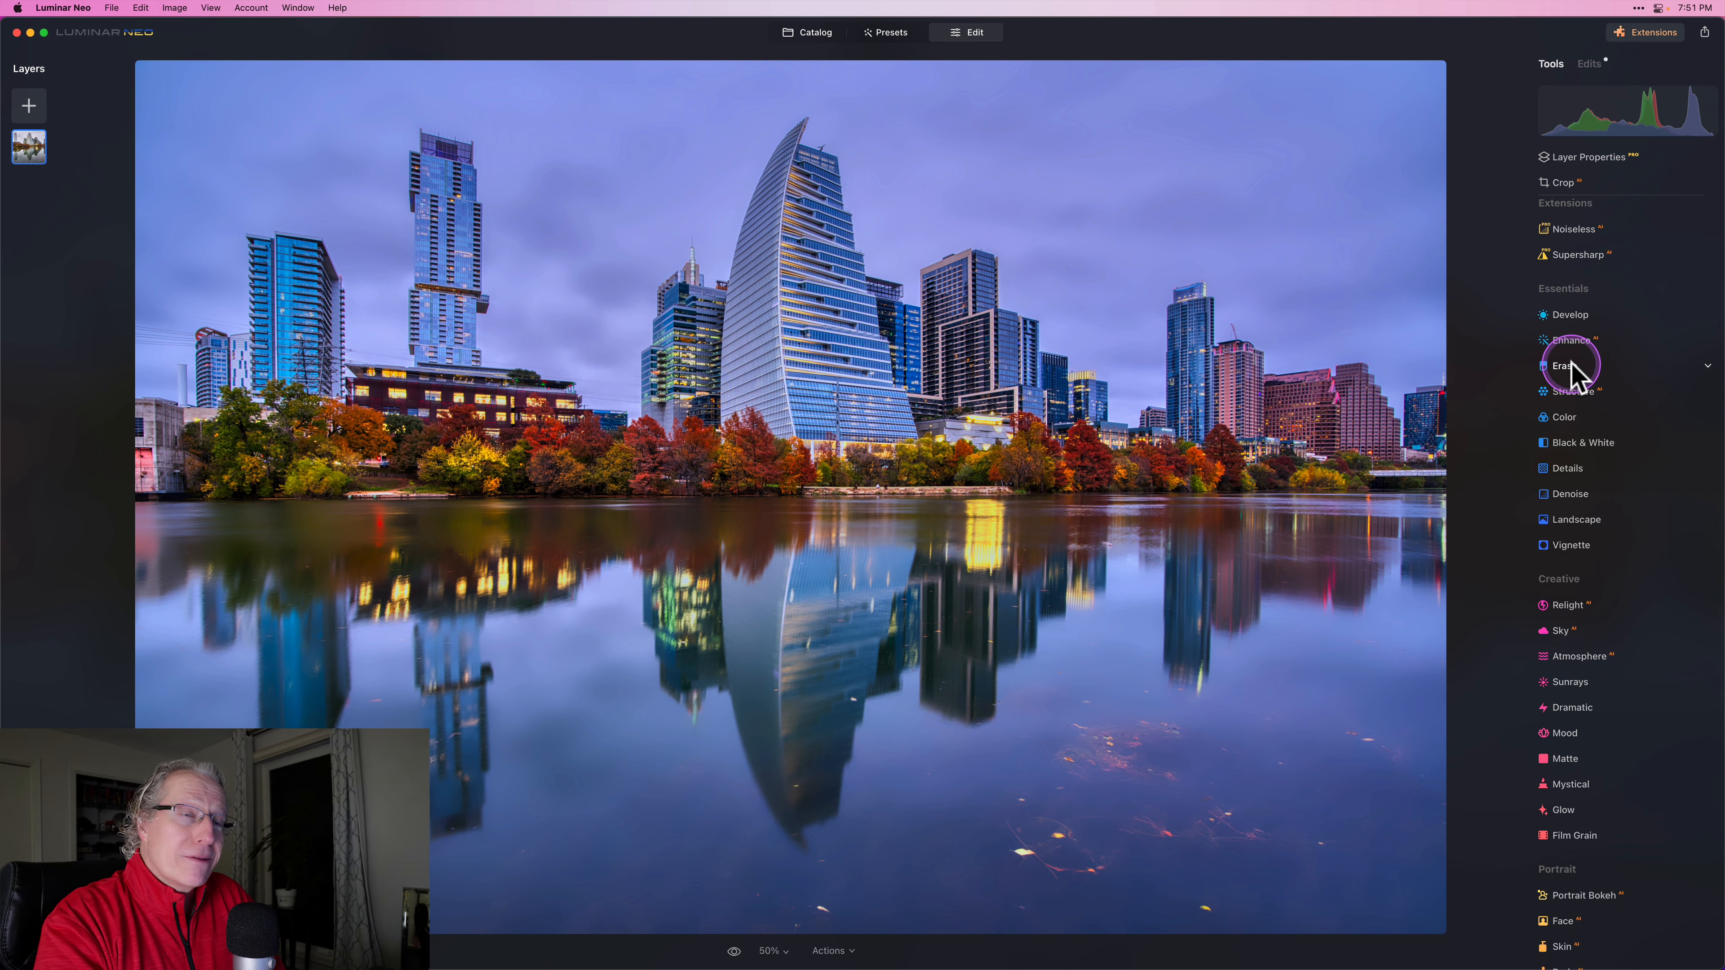
pyautogui.click(1566, 417)
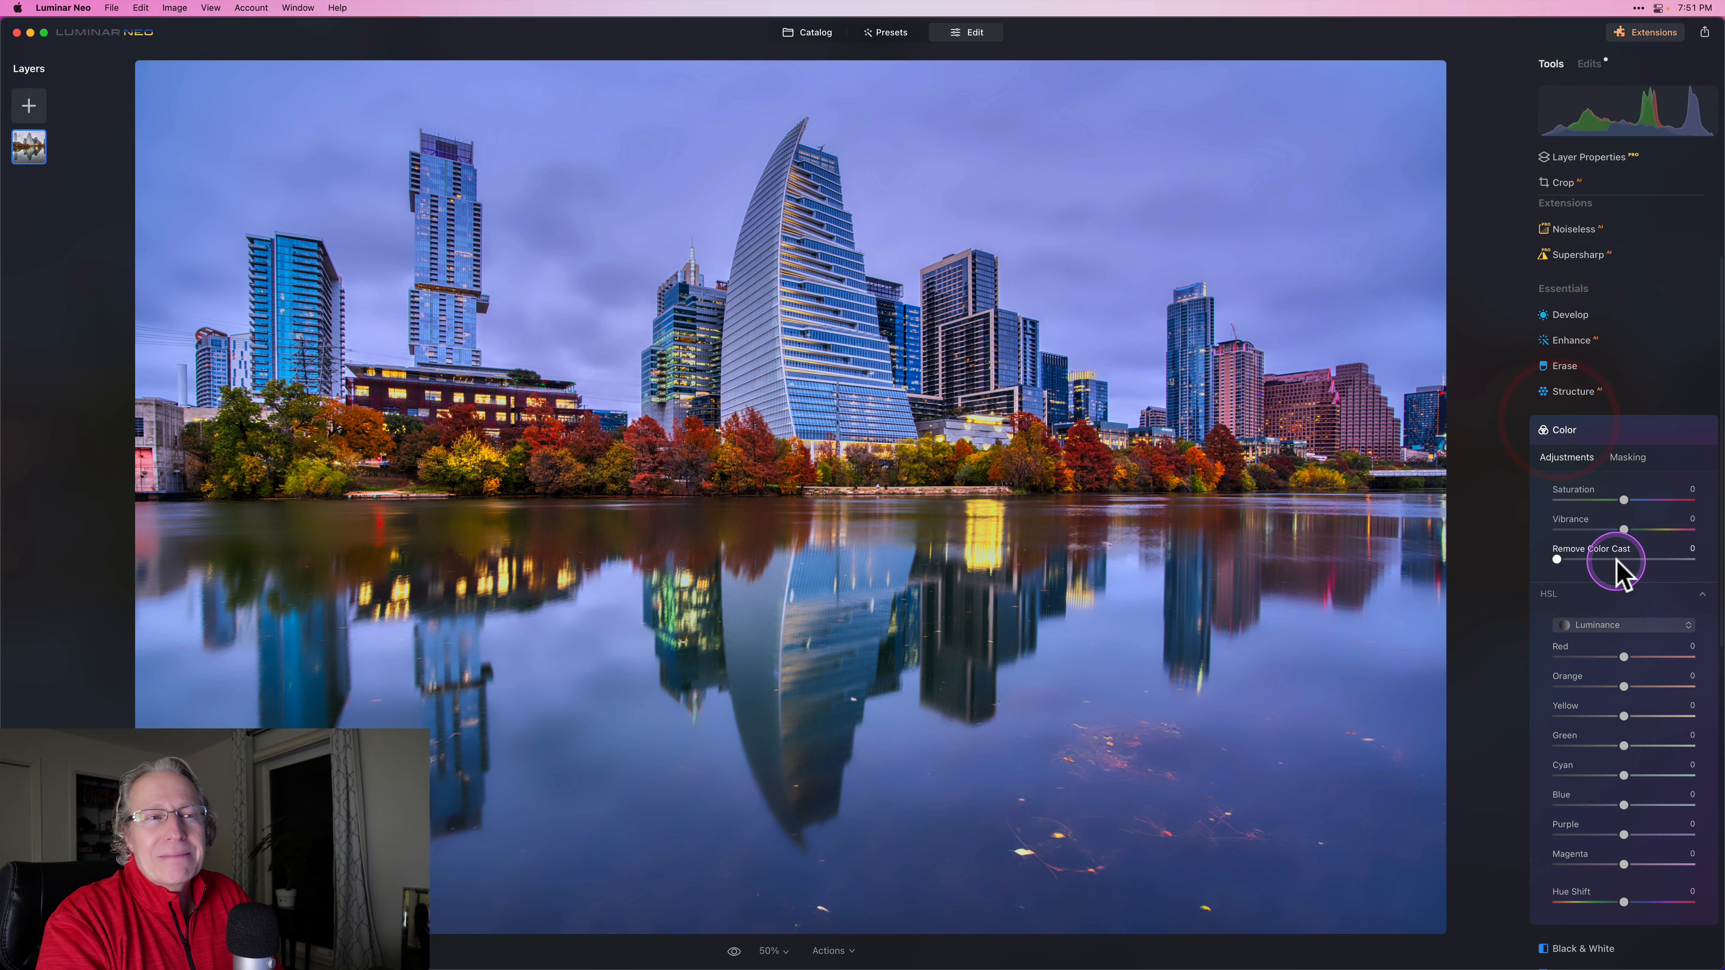
pyautogui.click(1595, 402)
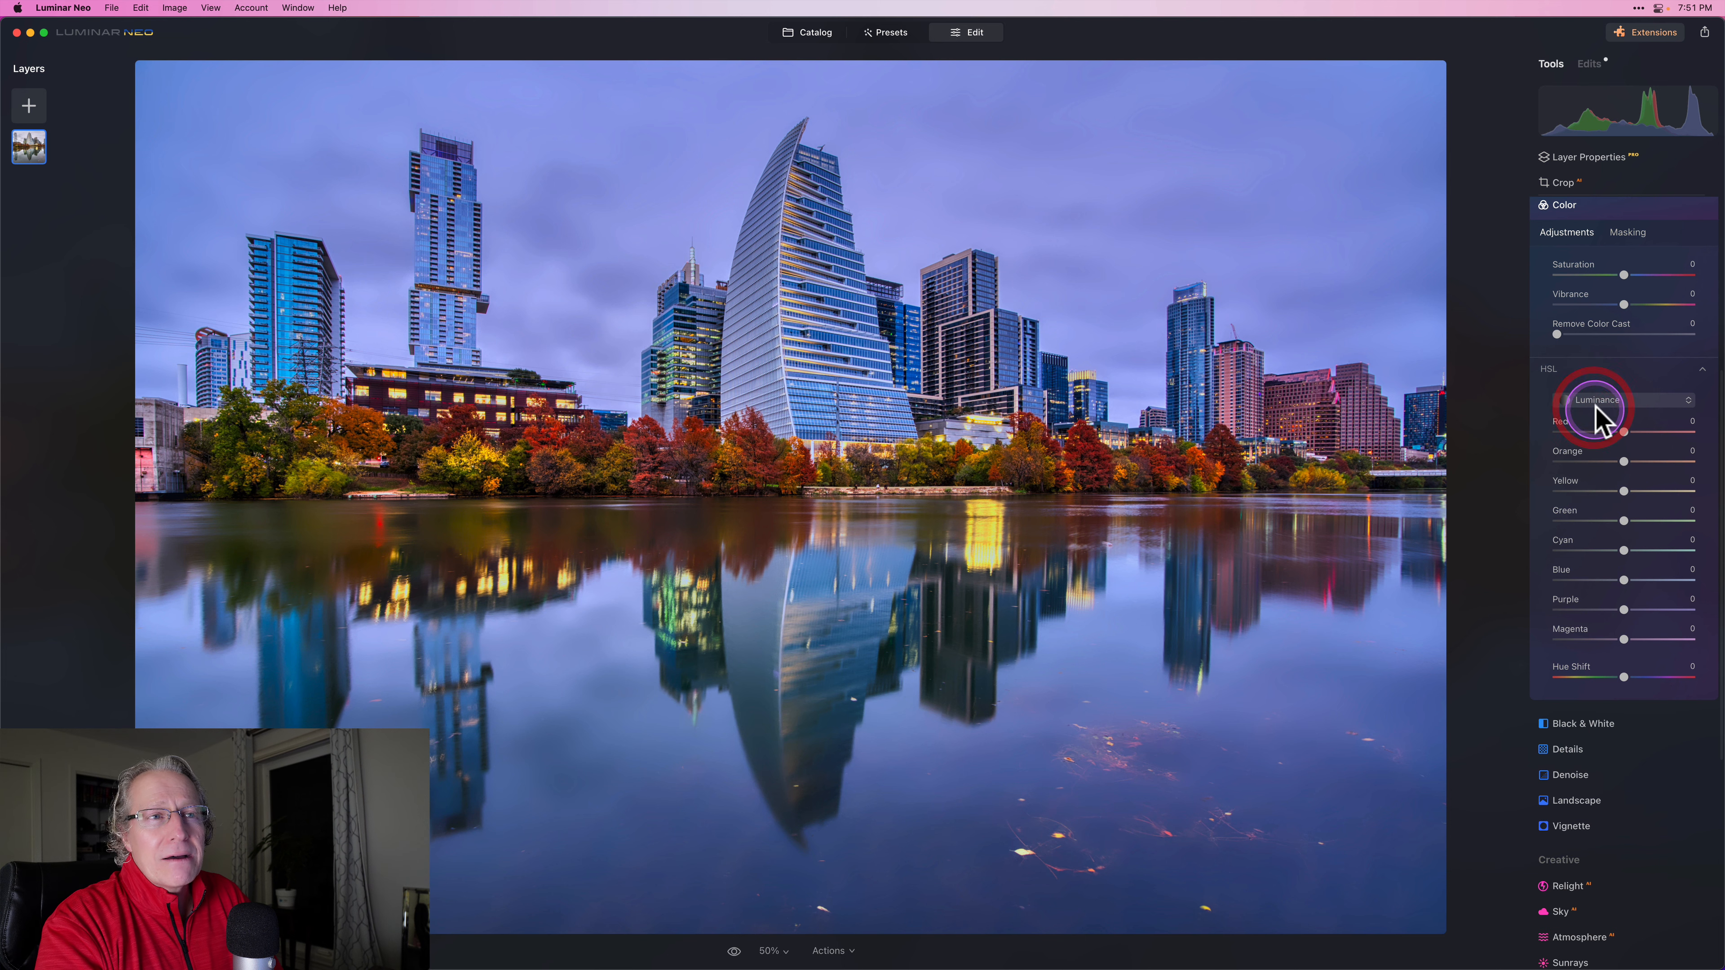
pyautogui.click(1603, 435)
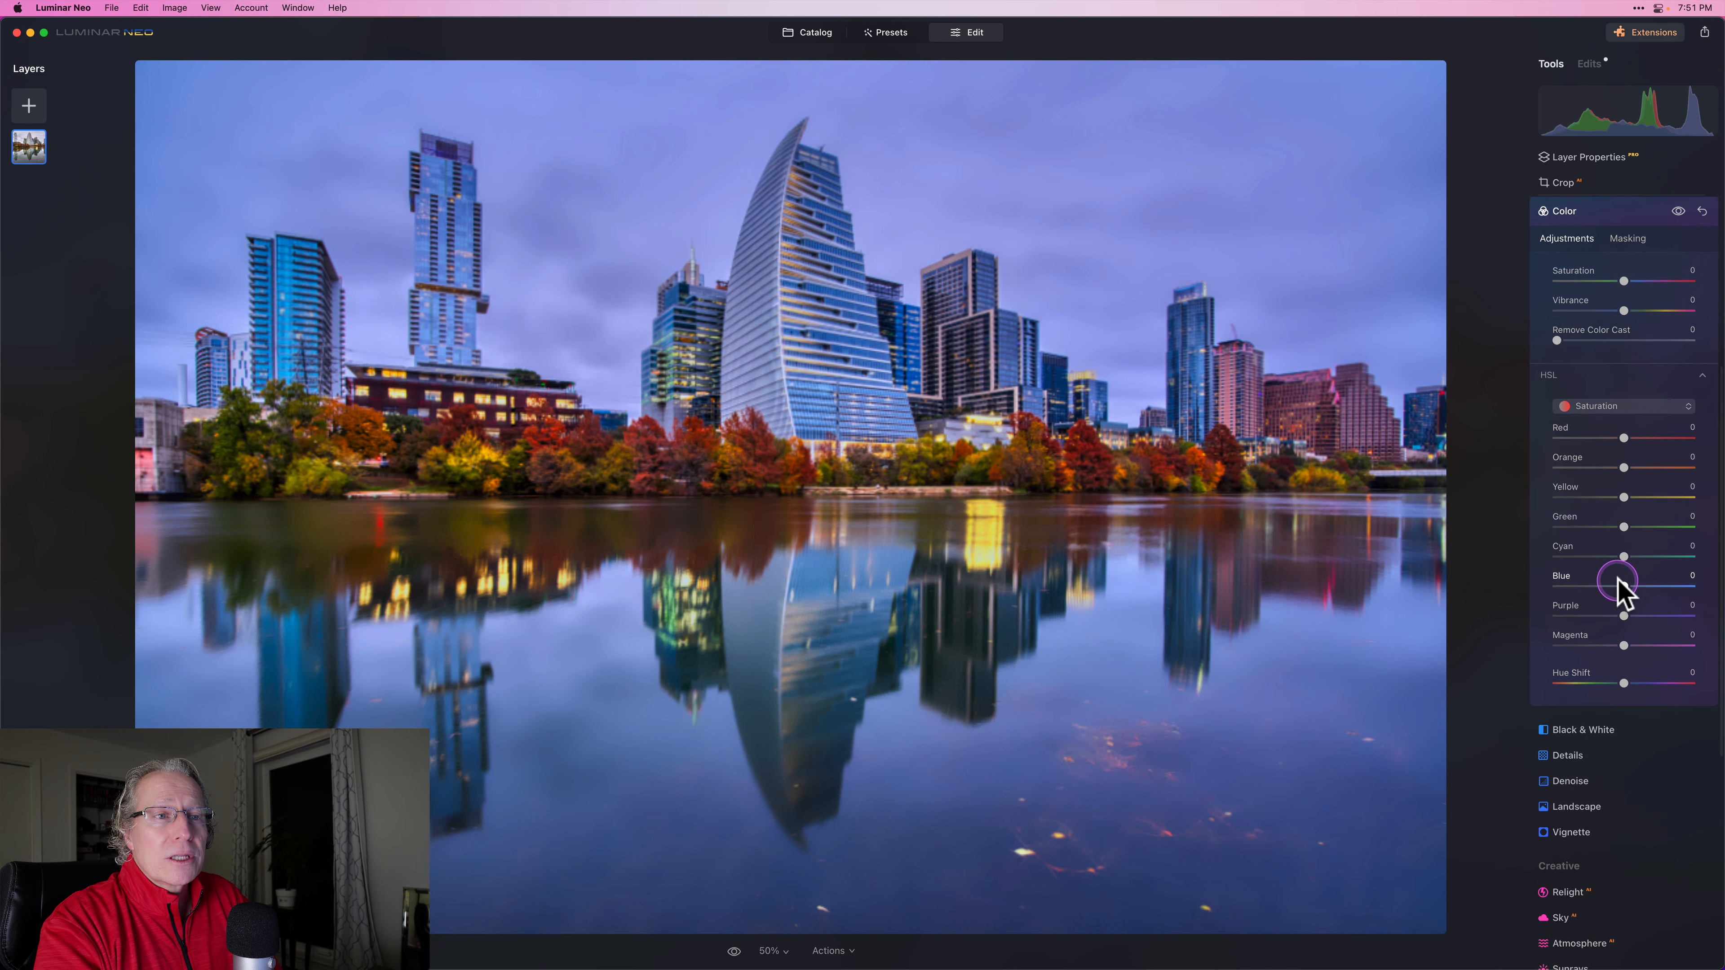
pyautogui.moveTo(1618, 579); pyautogui.dragTo(1613, 589)
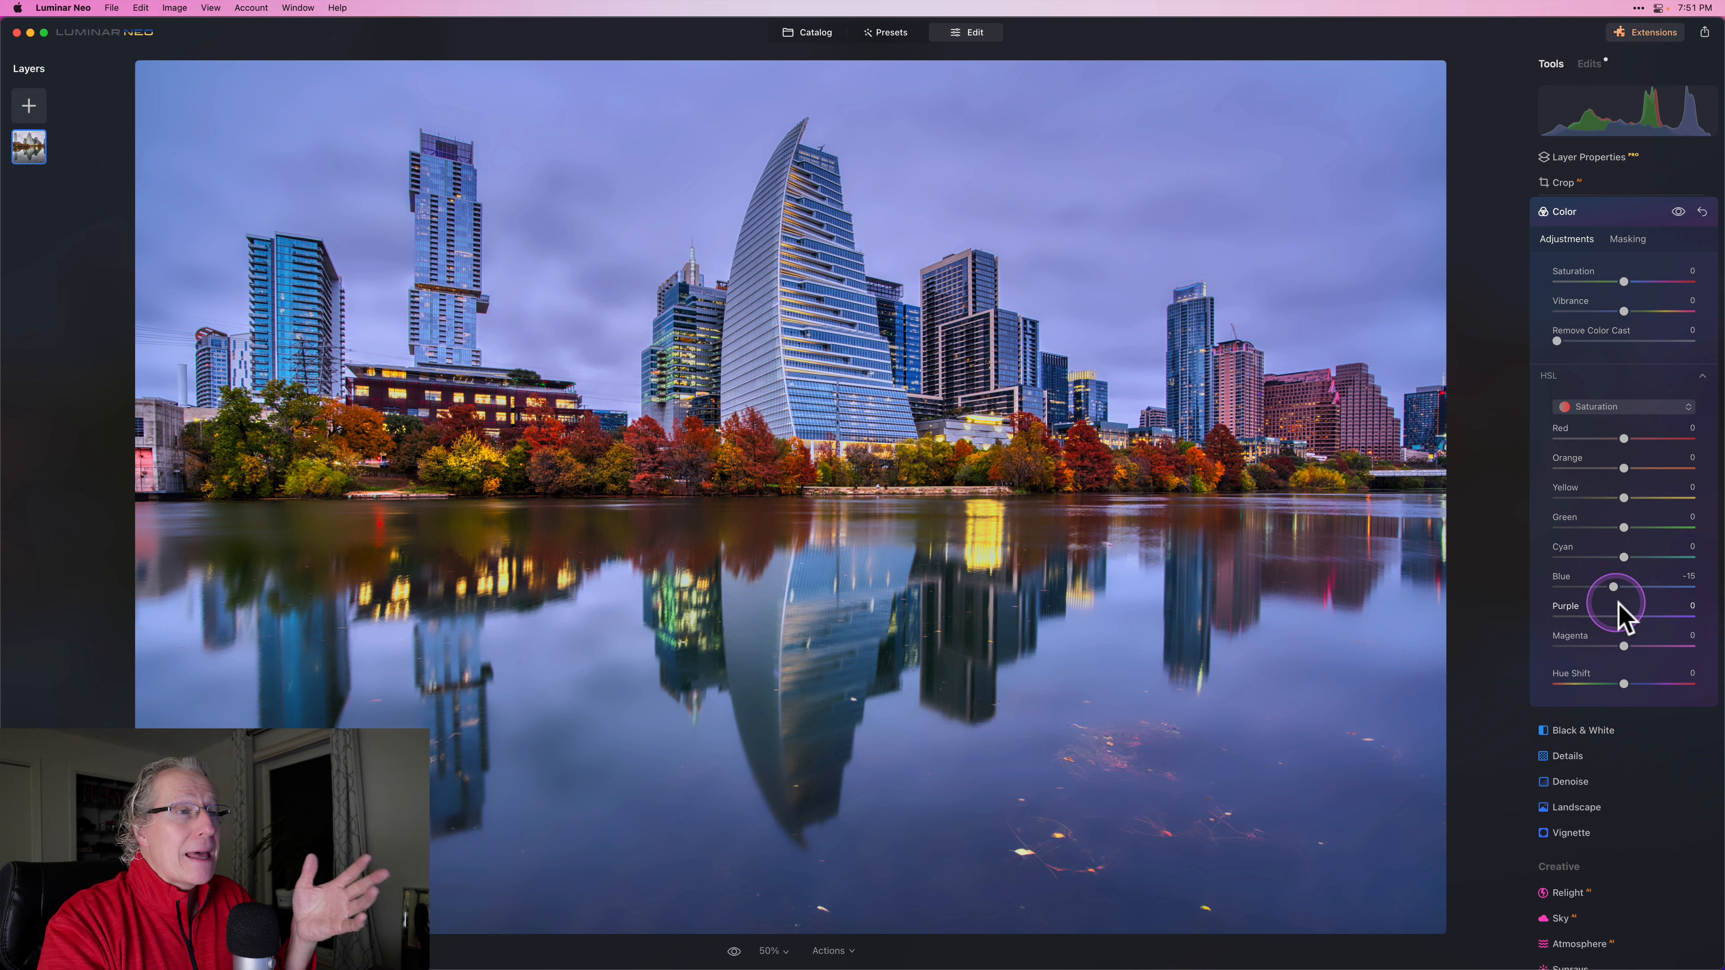
# Set the HSL Luminance of Blue to -100, resetting it once for comparison, and close the Color tool
pyautogui.scroll(1, 1624, 610)
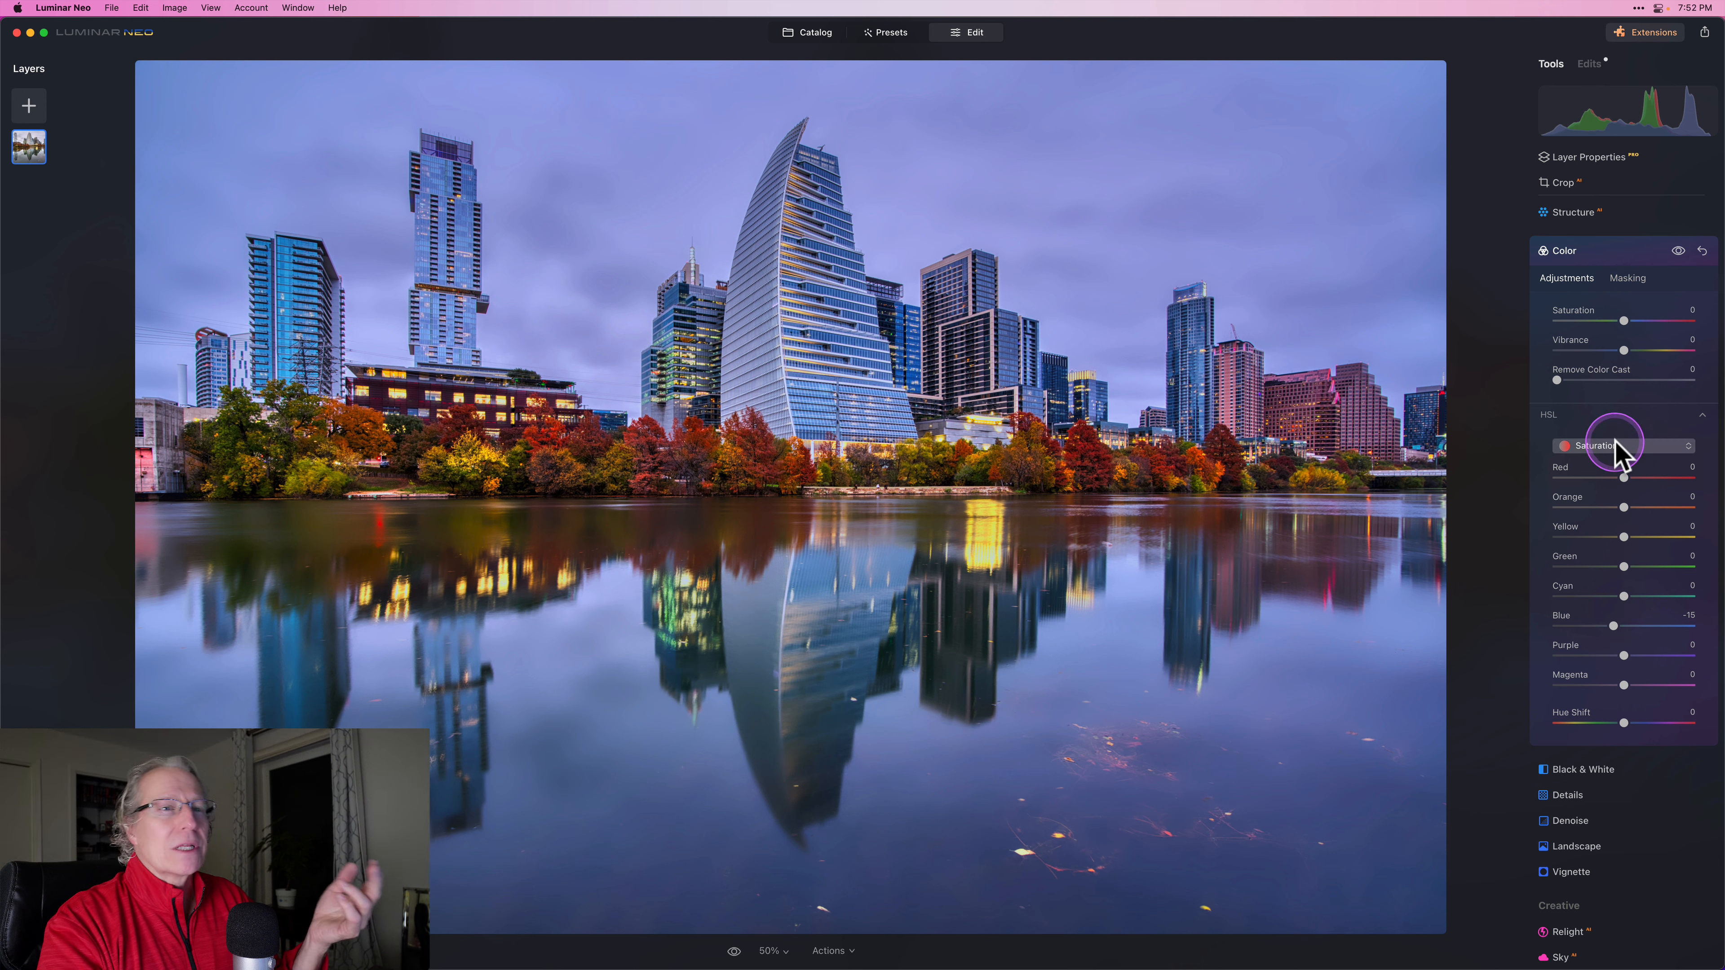
pyautogui.click(1616, 449)
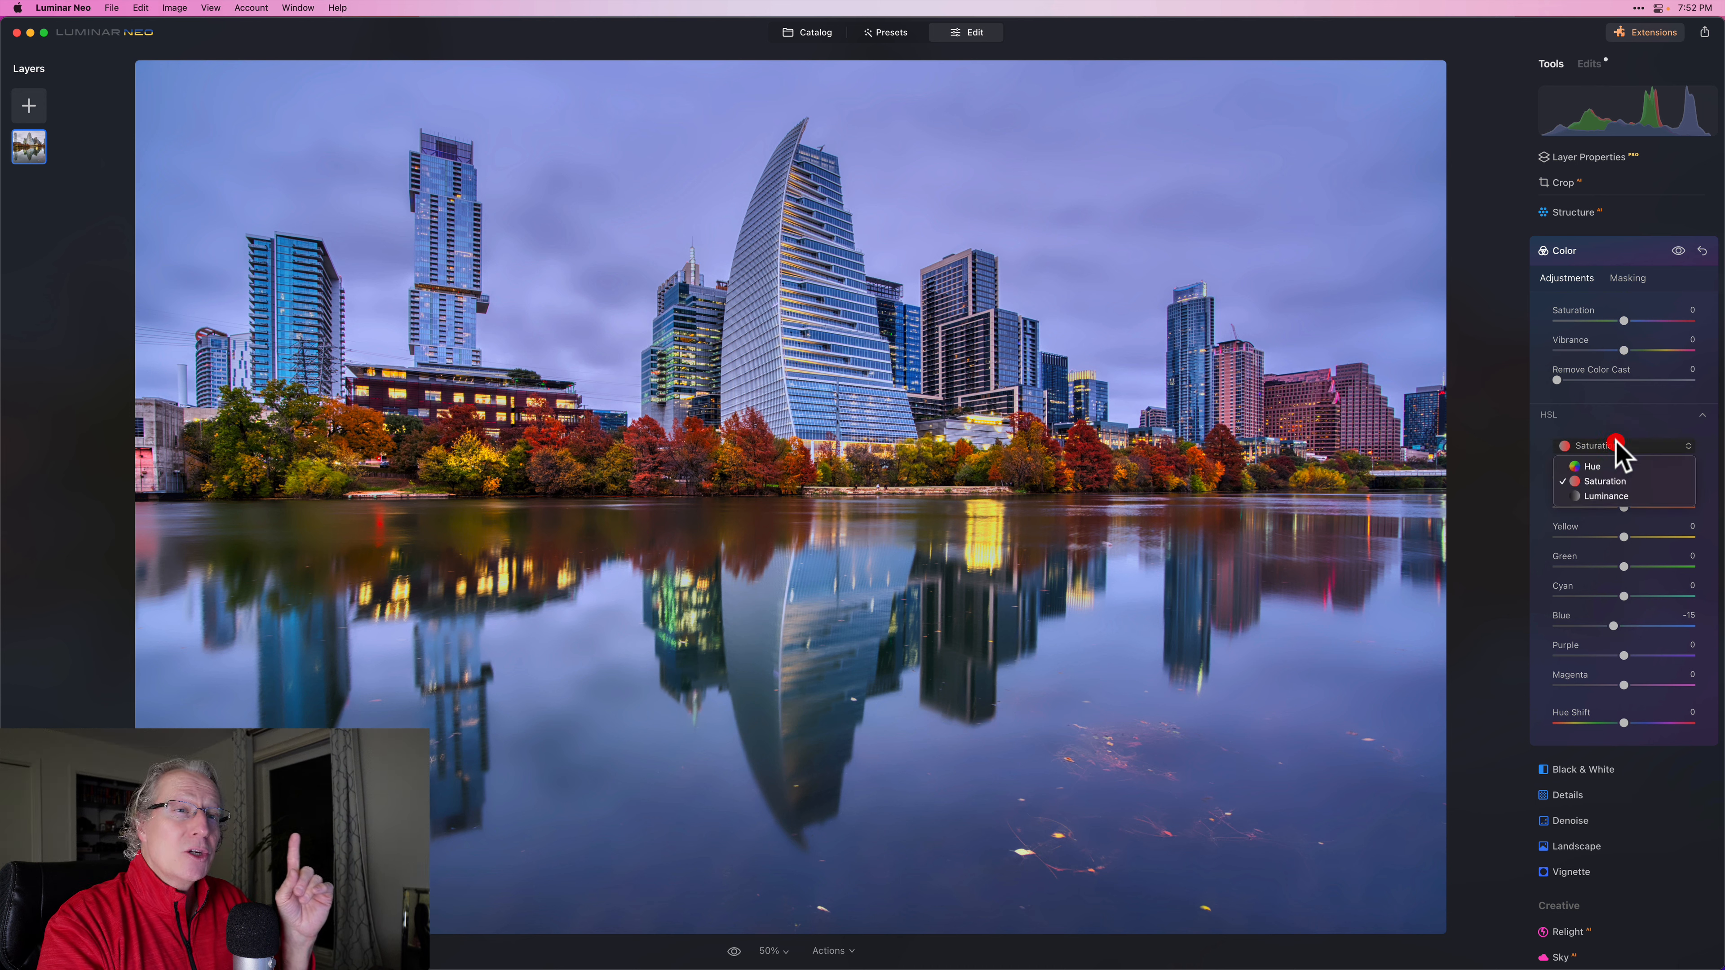
pyautogui.click(1605, 504)
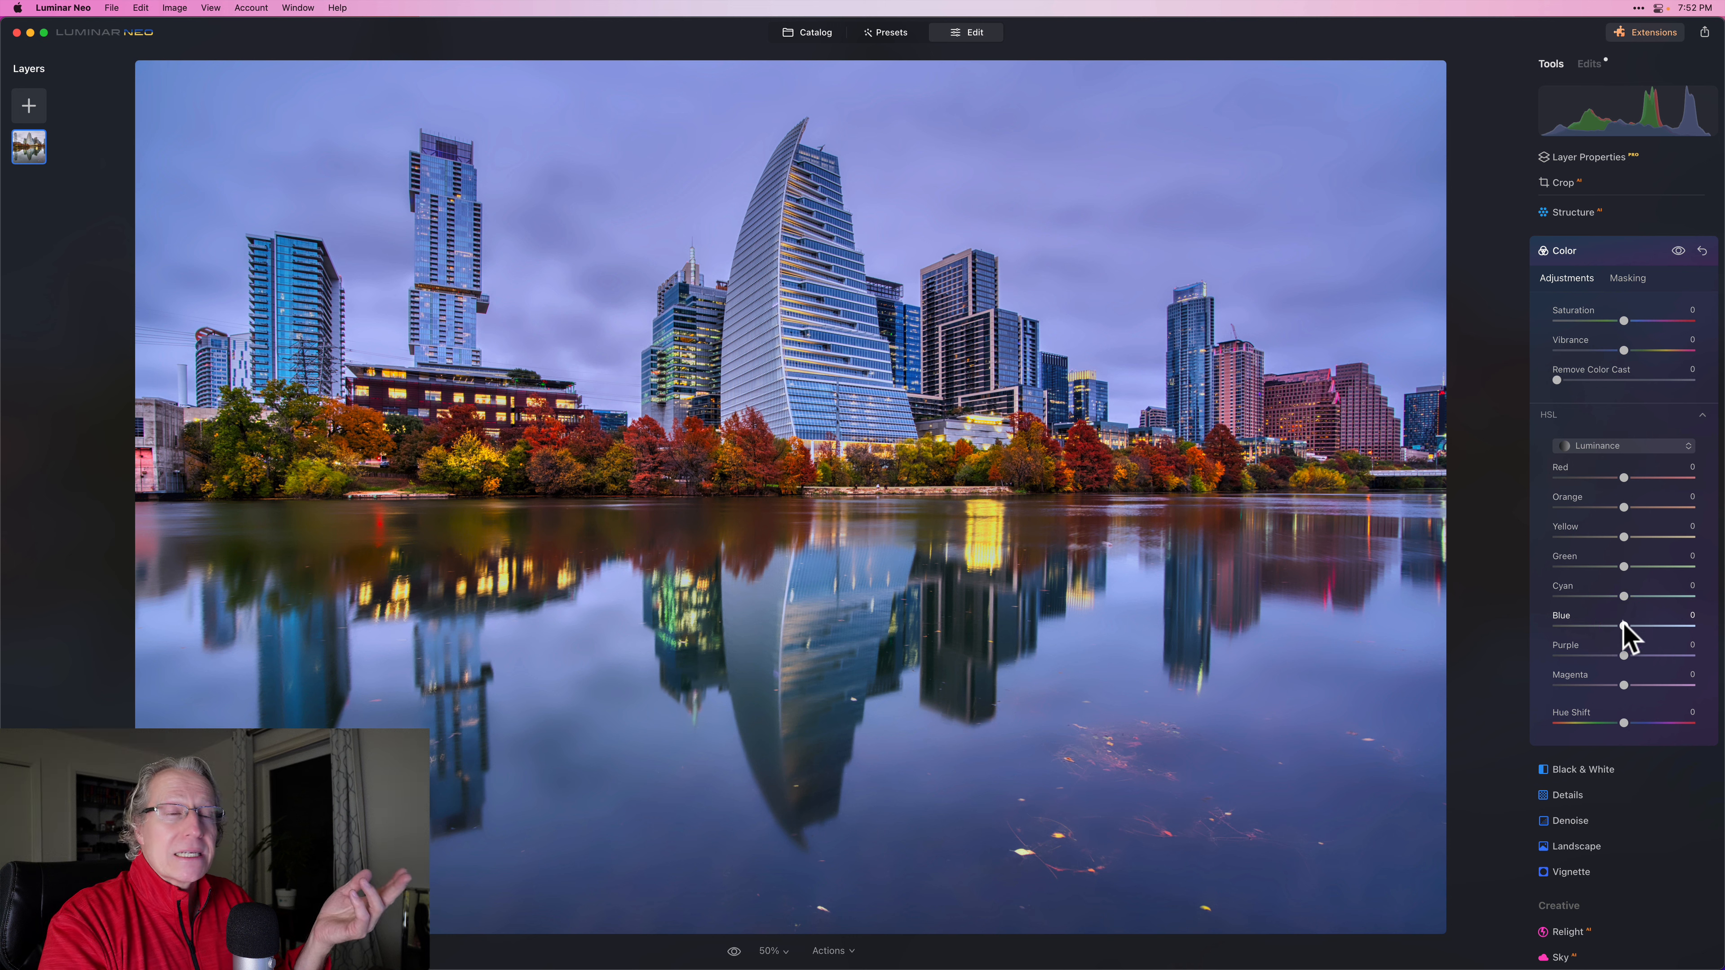
pyautogui.moveTo(1623, 626); pyautogui.dragTo(1538, 620)
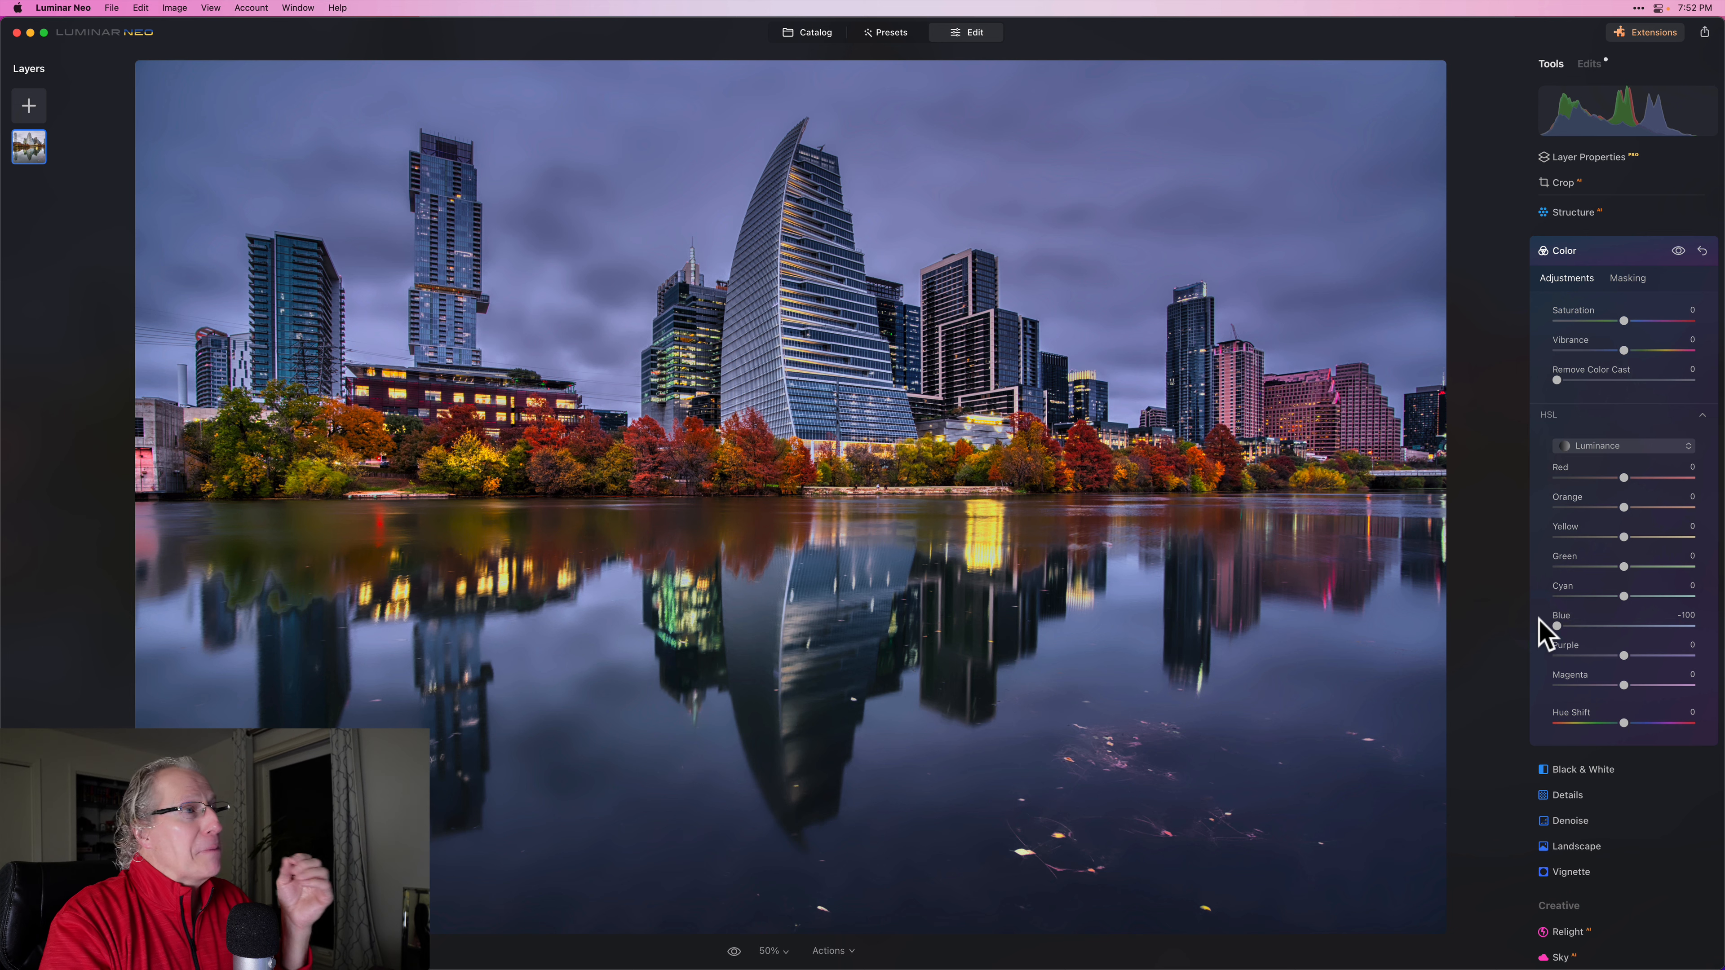
pyautogui.doubleClick(1557, 626)
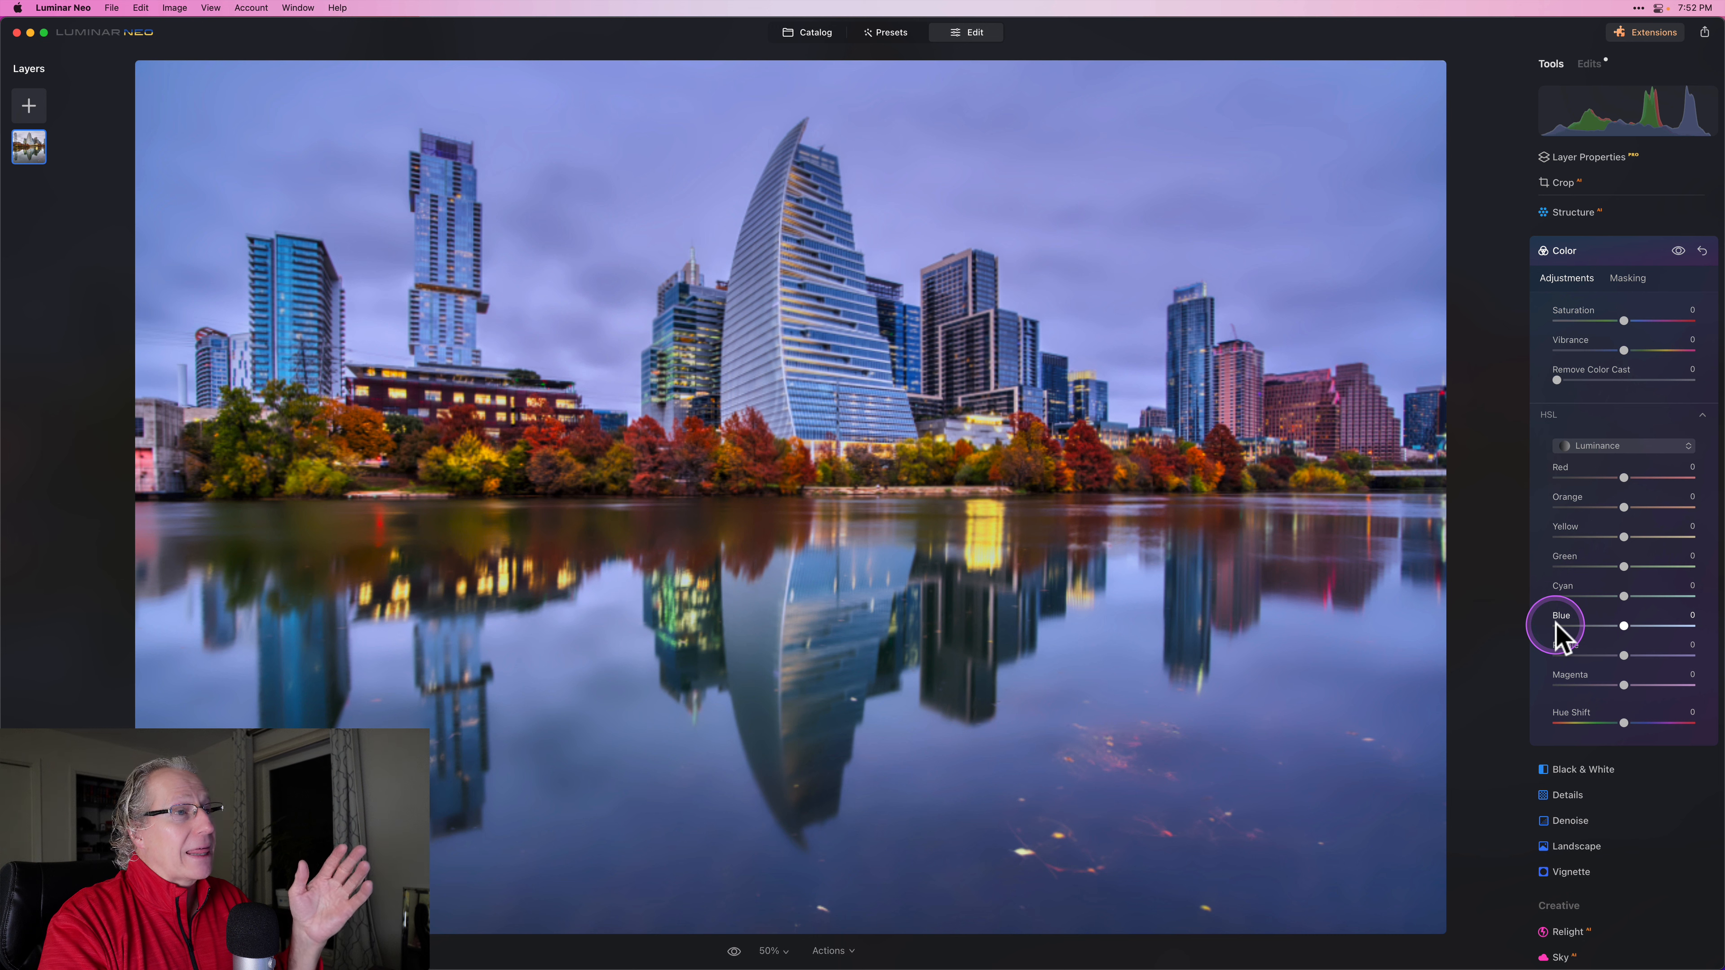
pyautogui.moveTo(1623, 626); pyautogui.dragTo(1514, 629)
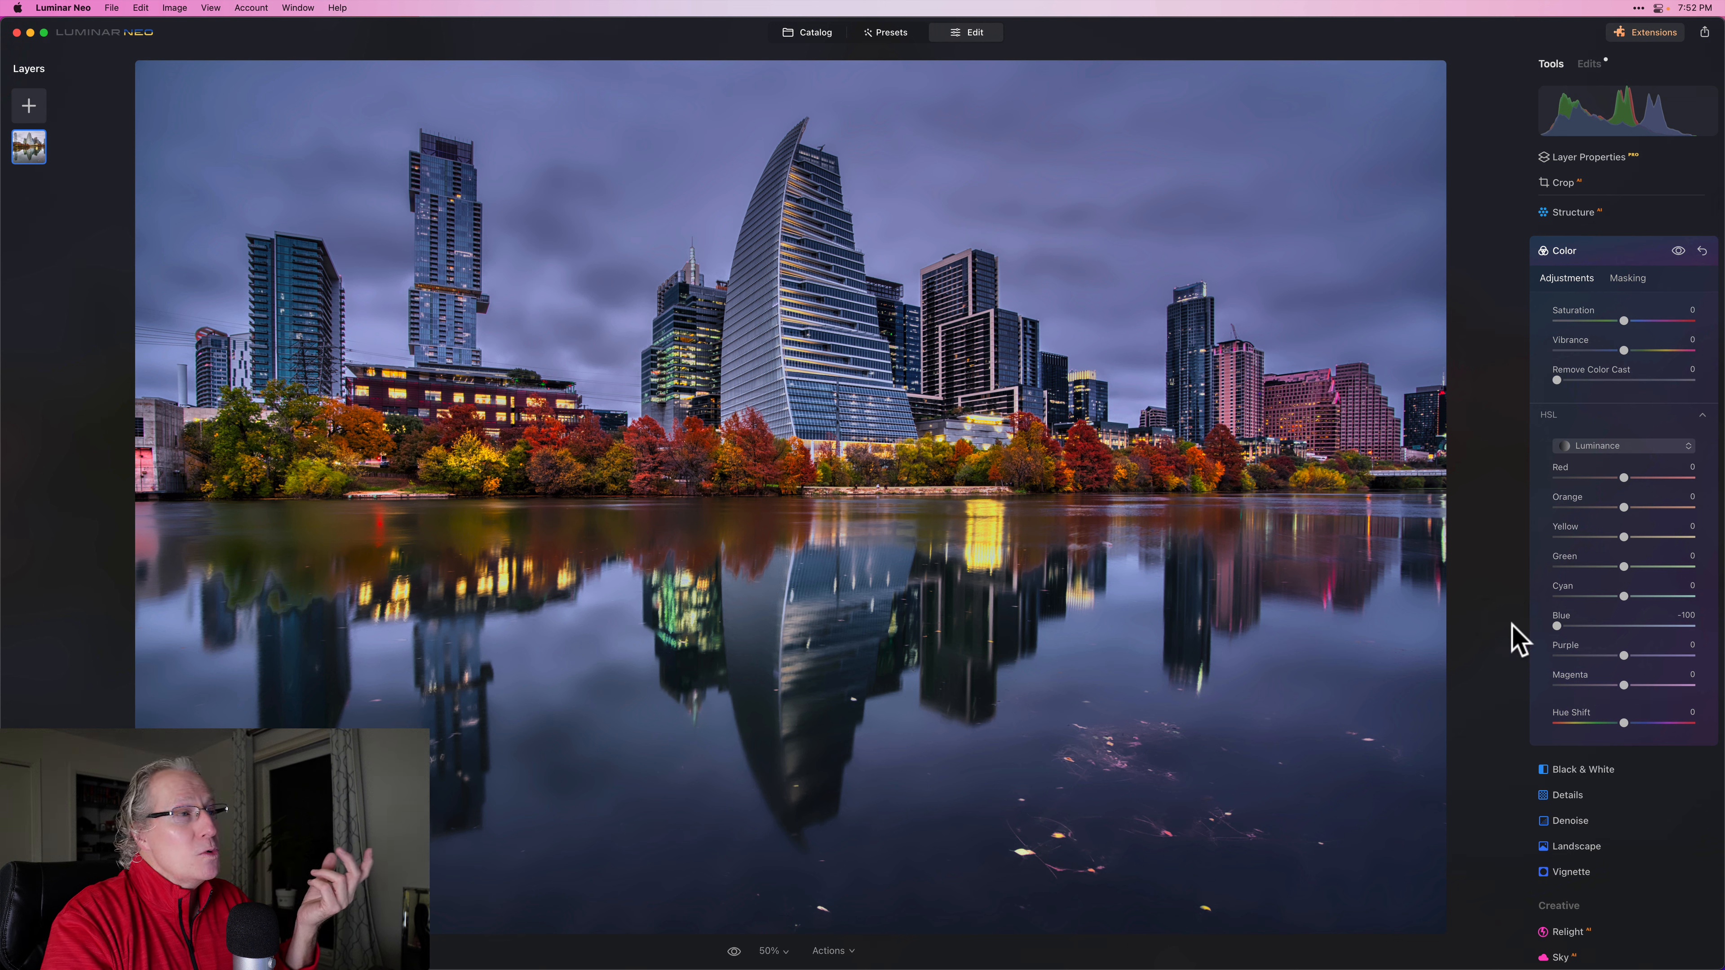
pyautogui.click(1563, 621)
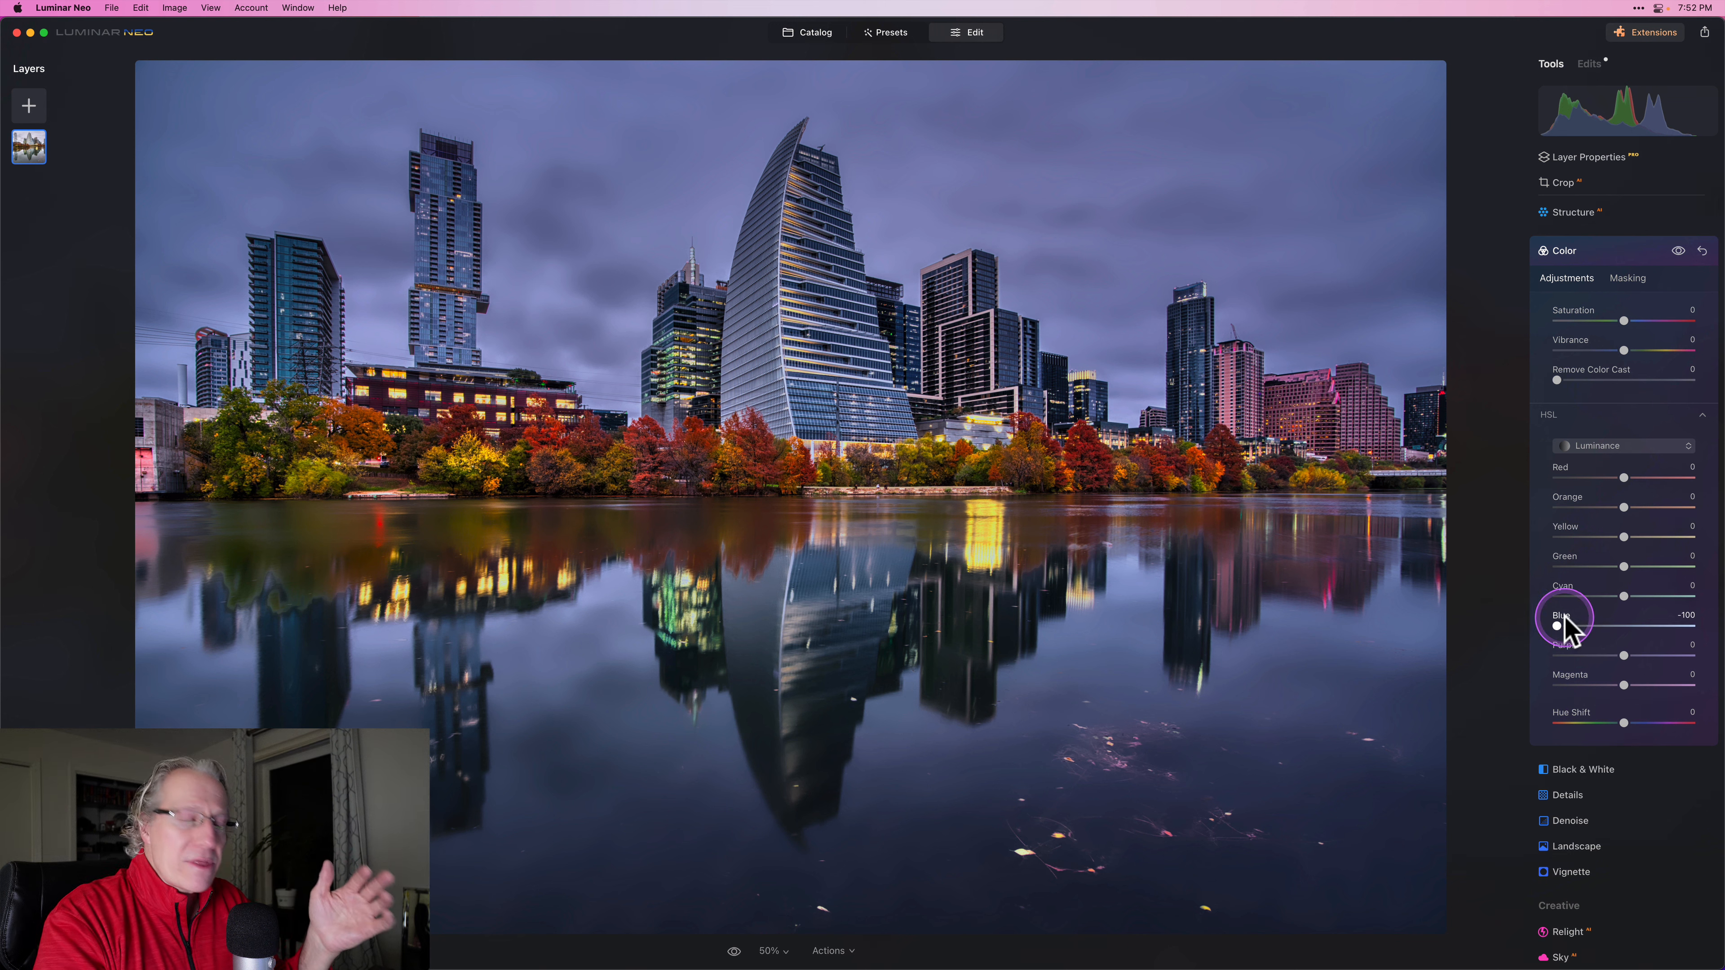
pyautogui.click(1622, 597)
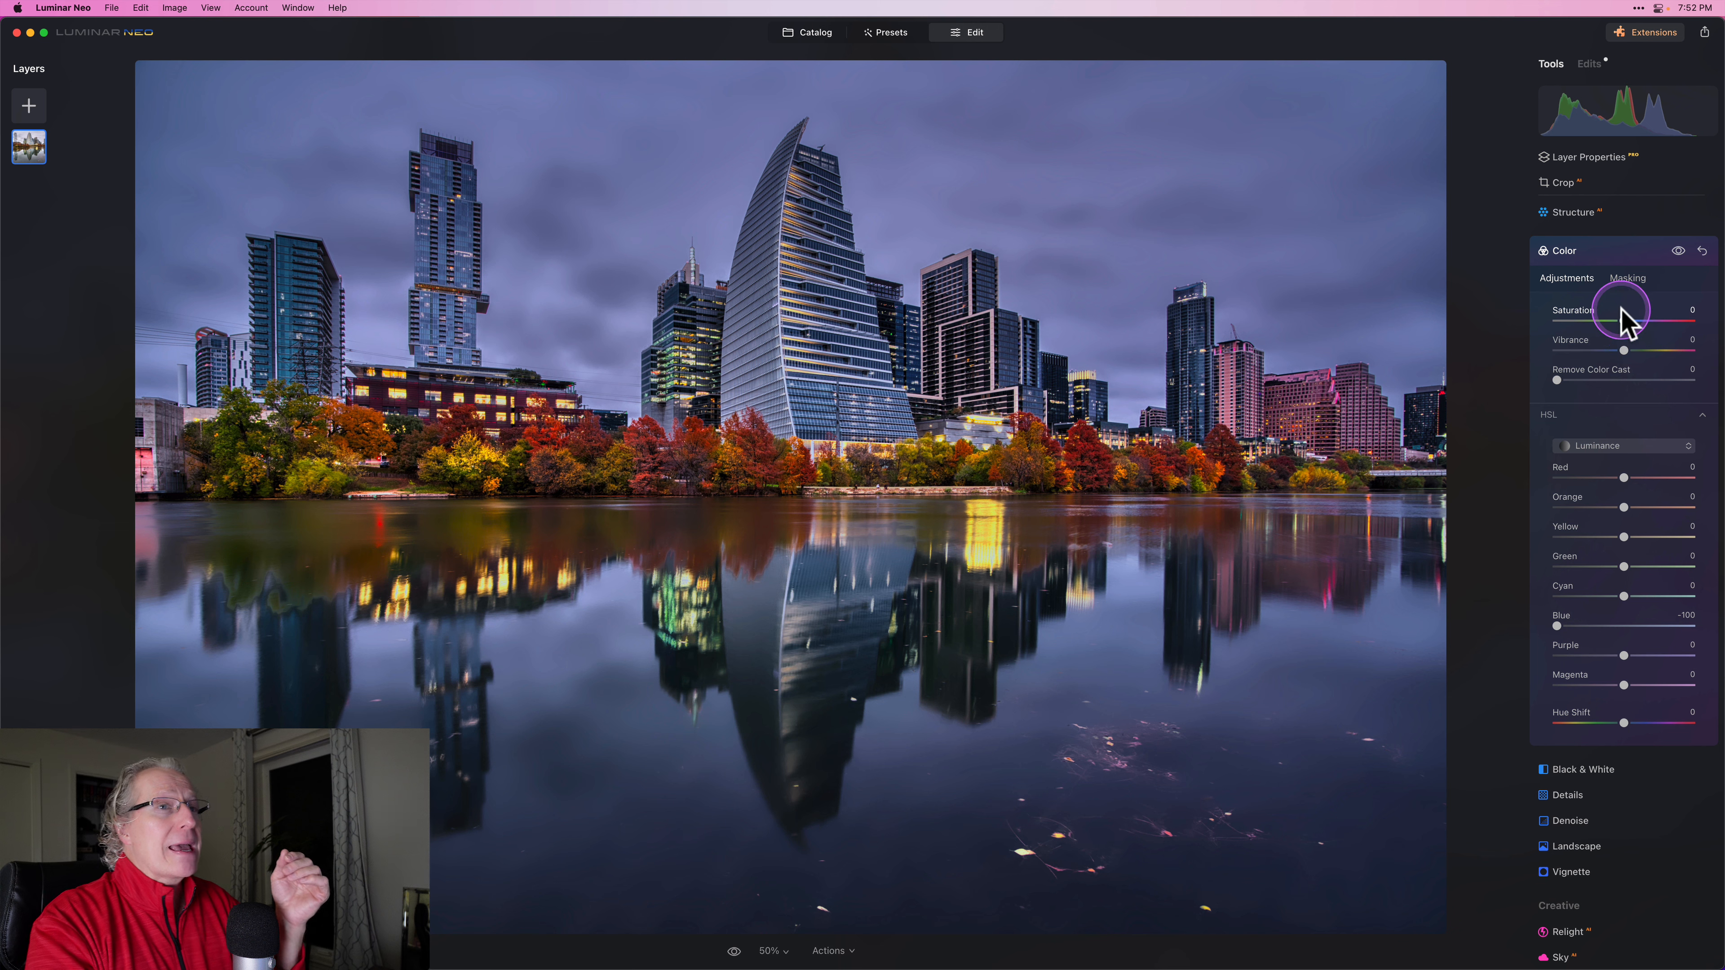
pyautogui.click(1628, 252)
# Add an Enhance adjustment with Accent set to 30
pyautogui.click(1581, 393)
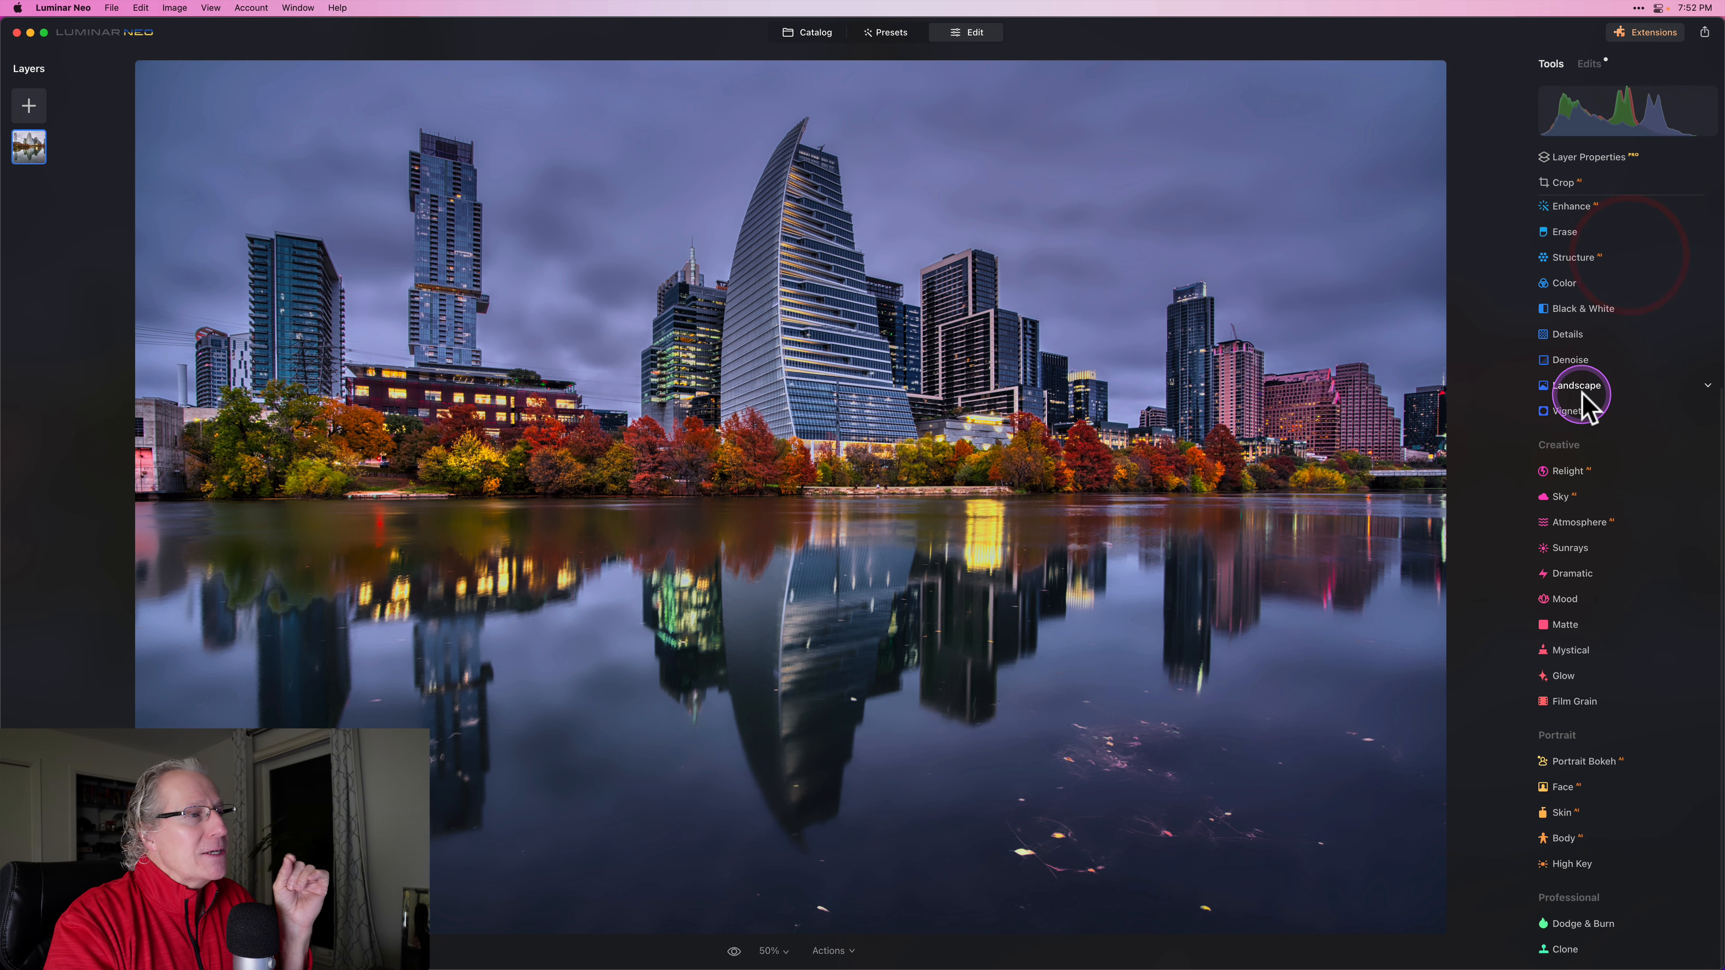
pyautogui.scroll(3, 1583, 405)
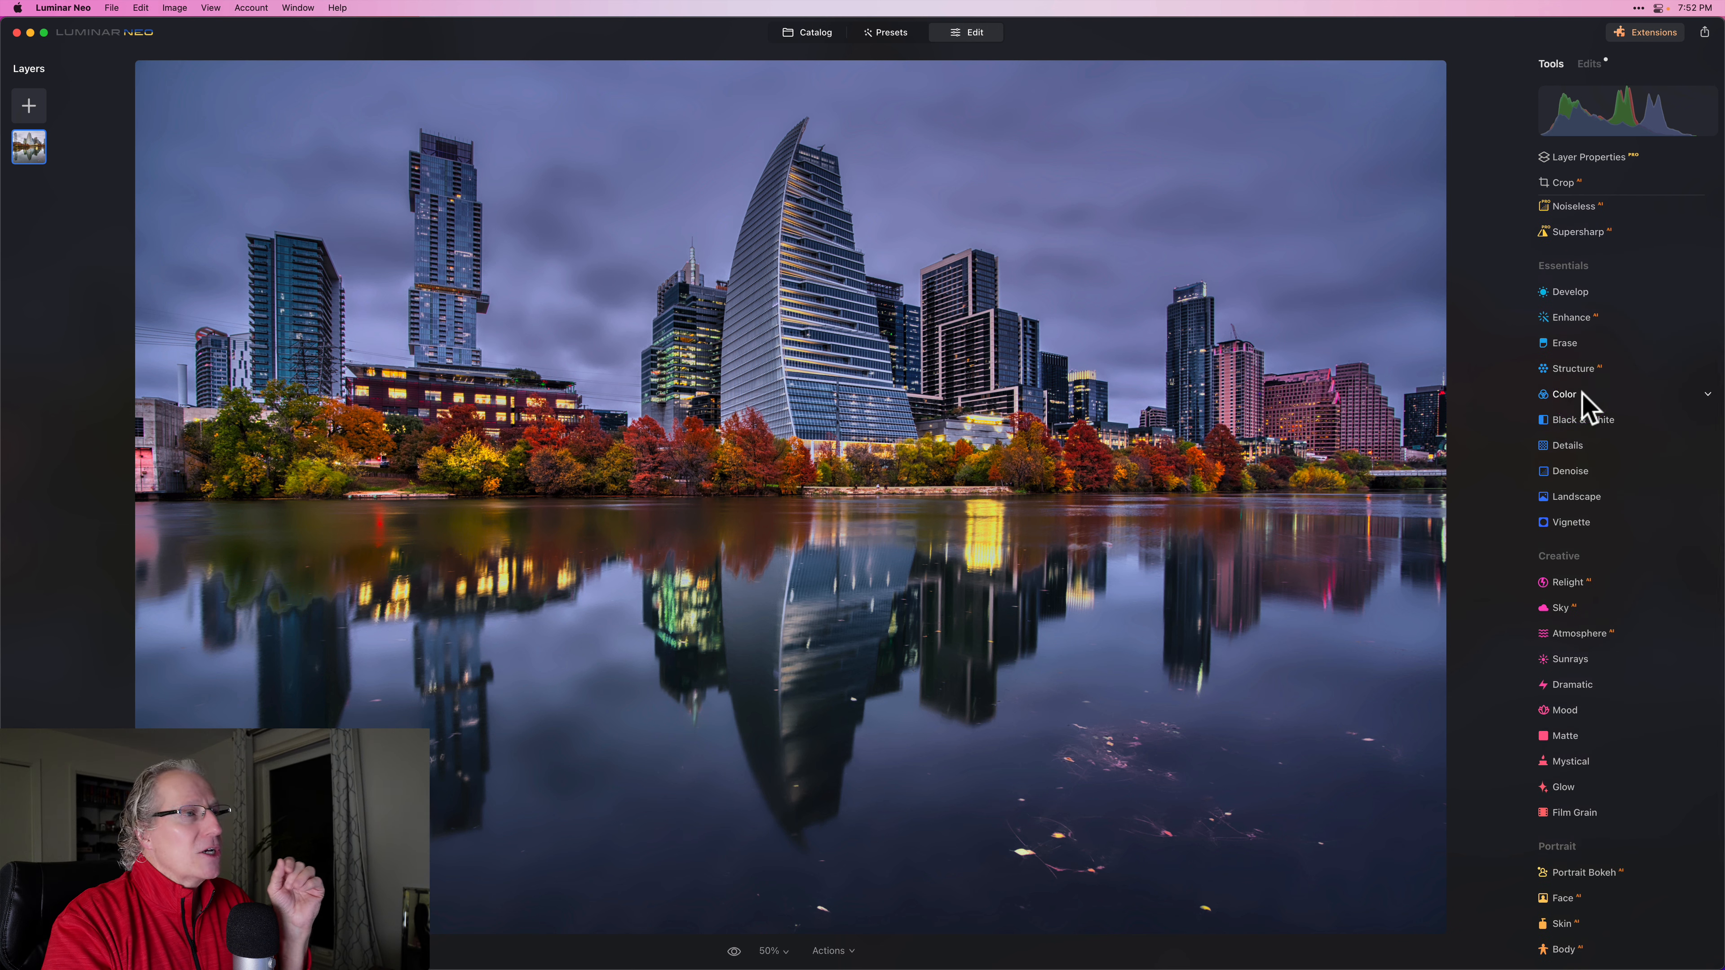
pyautogui.click(1584, 414)
pyautogui.click(1585, 321)
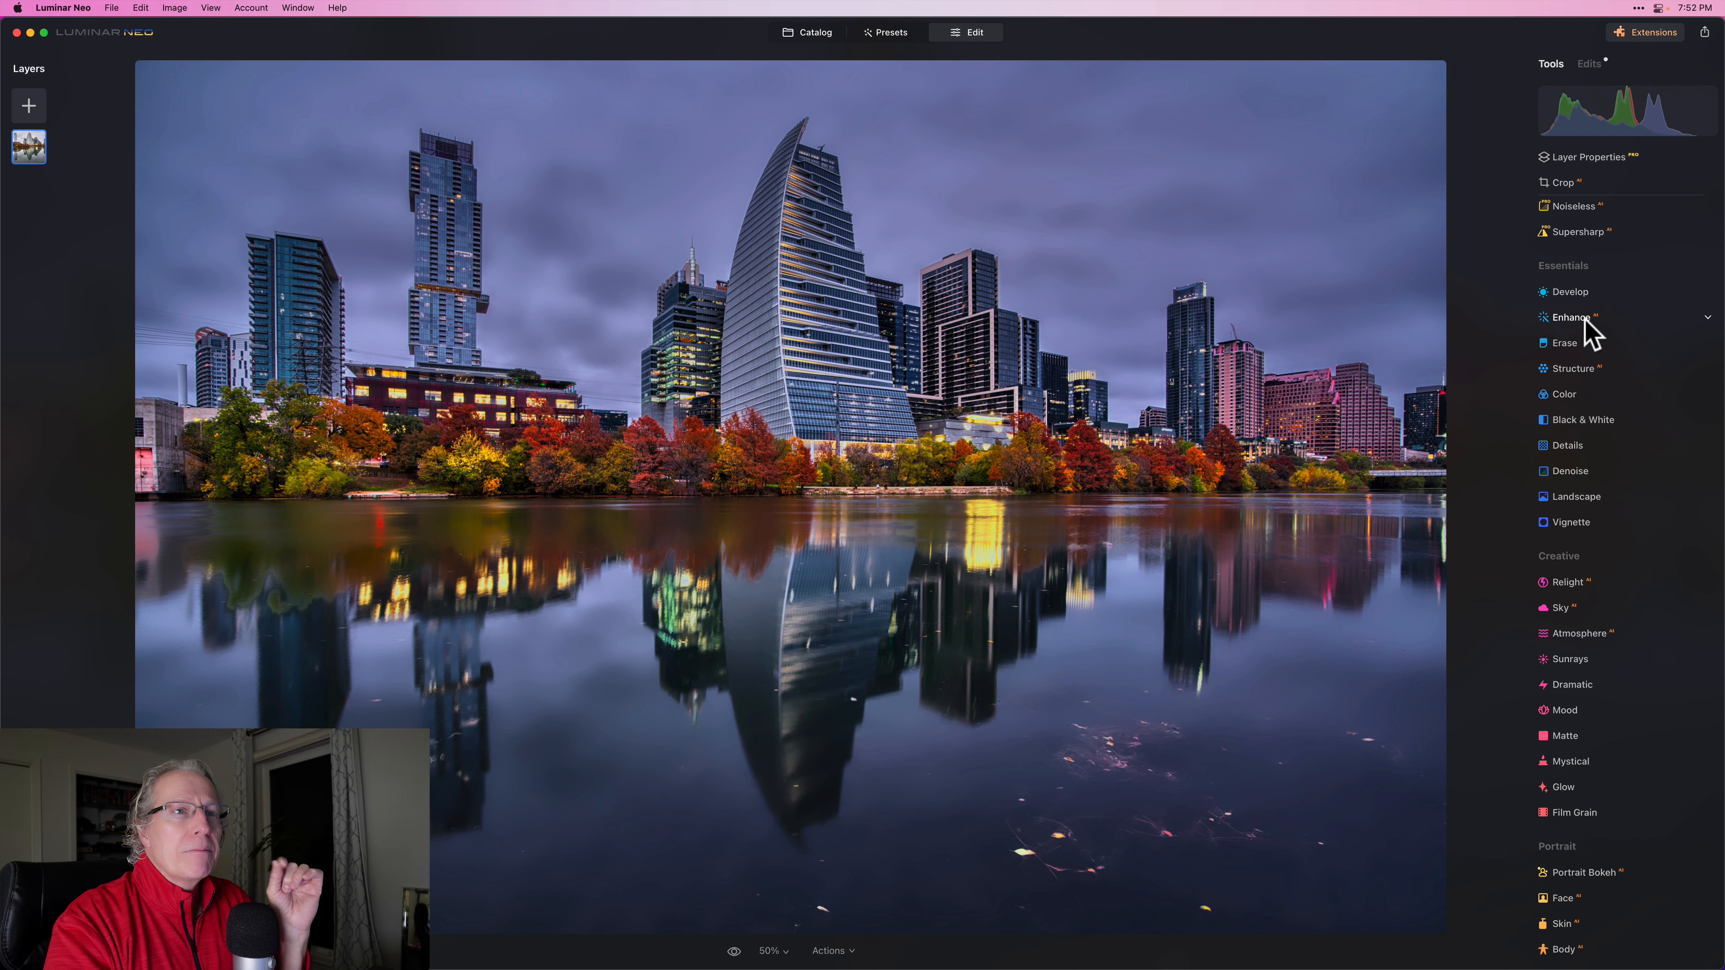
pyautogui.click(1585, 321)
pyautogui.click(1556, 401)
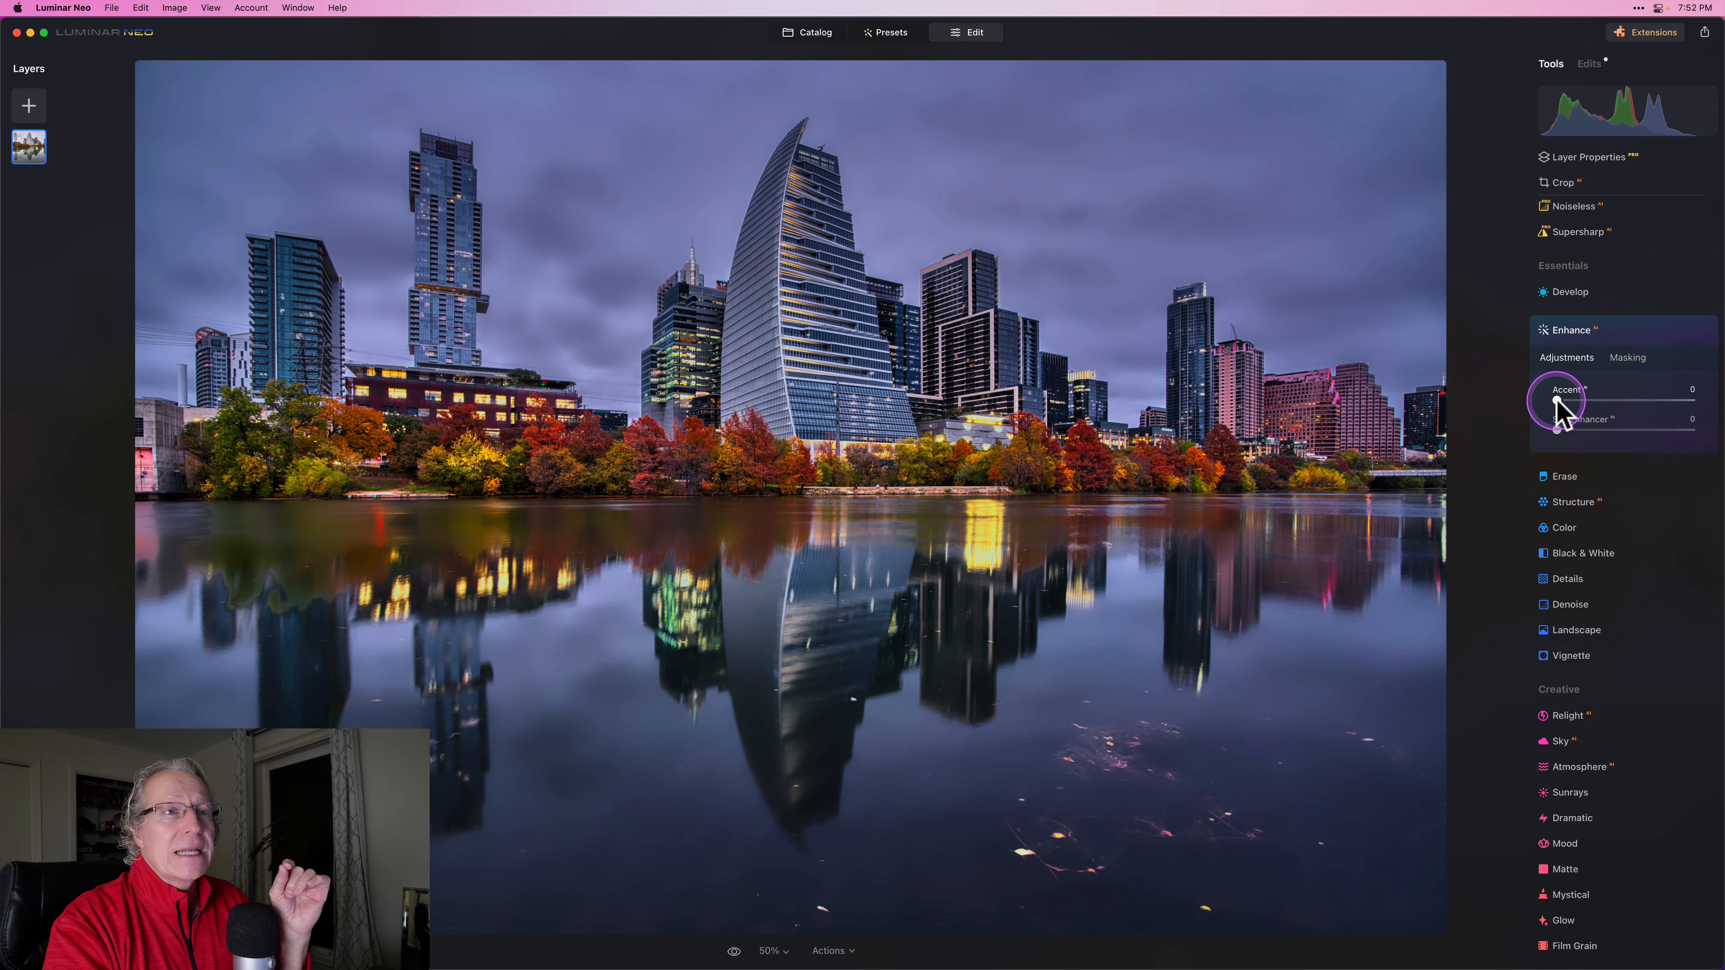
pyautogui.moveTo(1558, 402); pyautogui.dragTo(1601, 393)
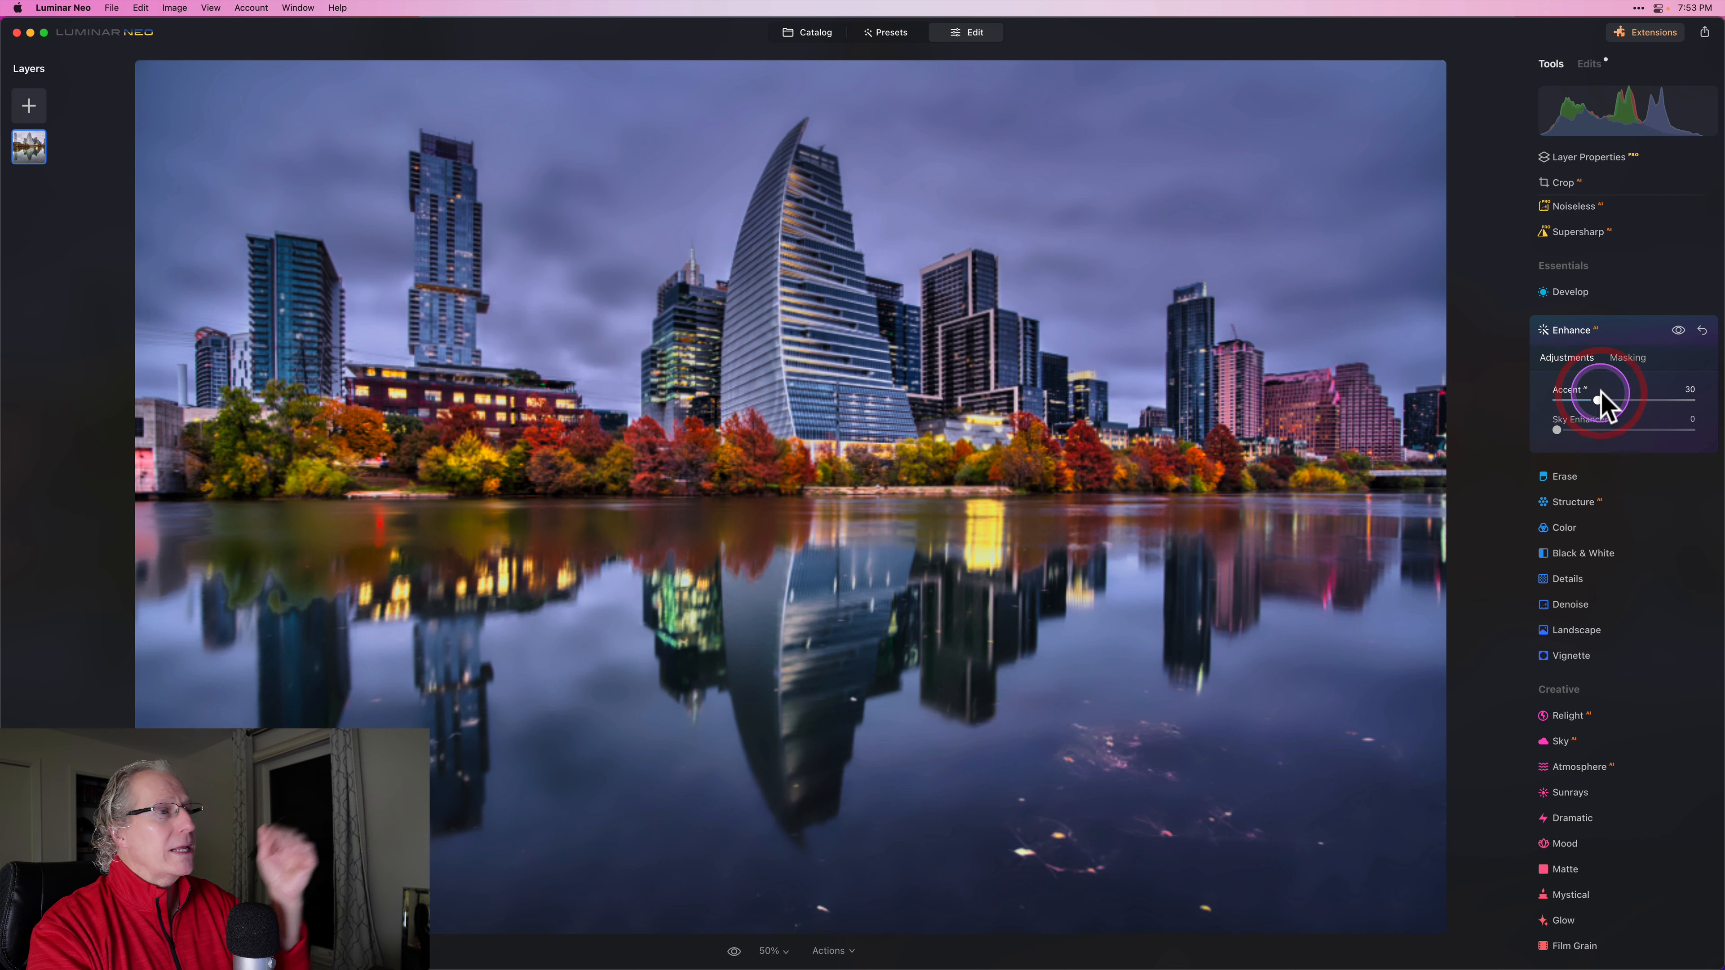
# Compare the photo with and without the Enhance adjustment and close the tool
pyautogui.click(1678, 330)
pyautogui.click(1679, 330)
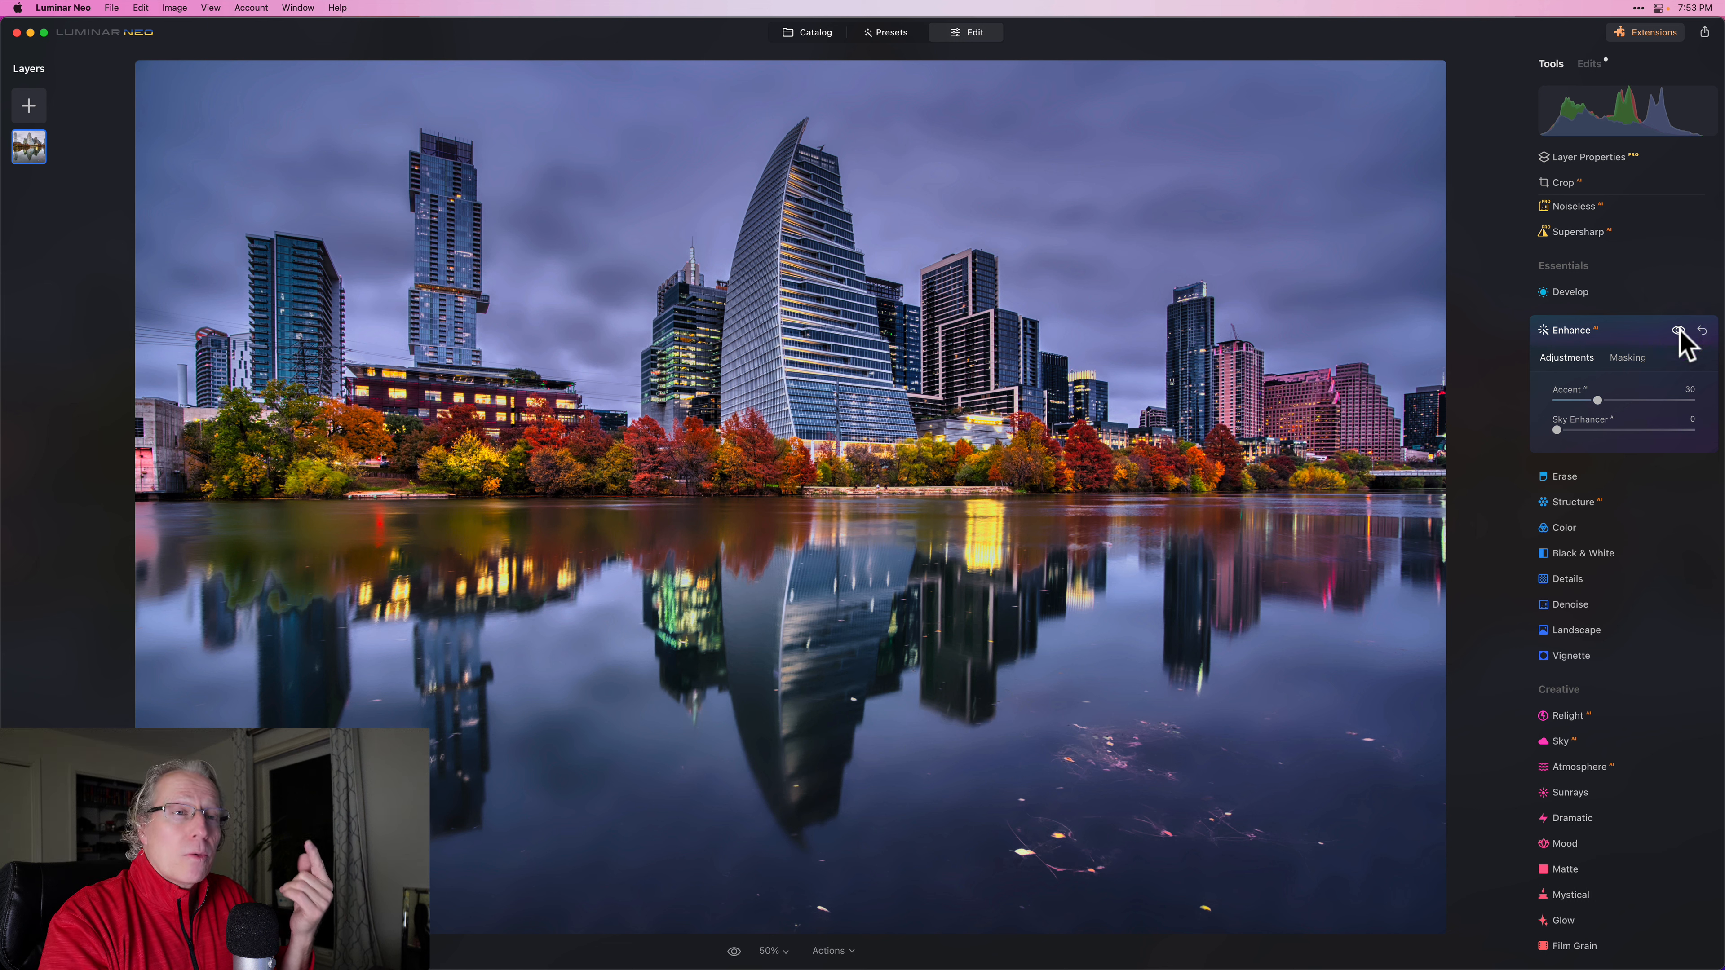
pyautogui.click(1608, 406)
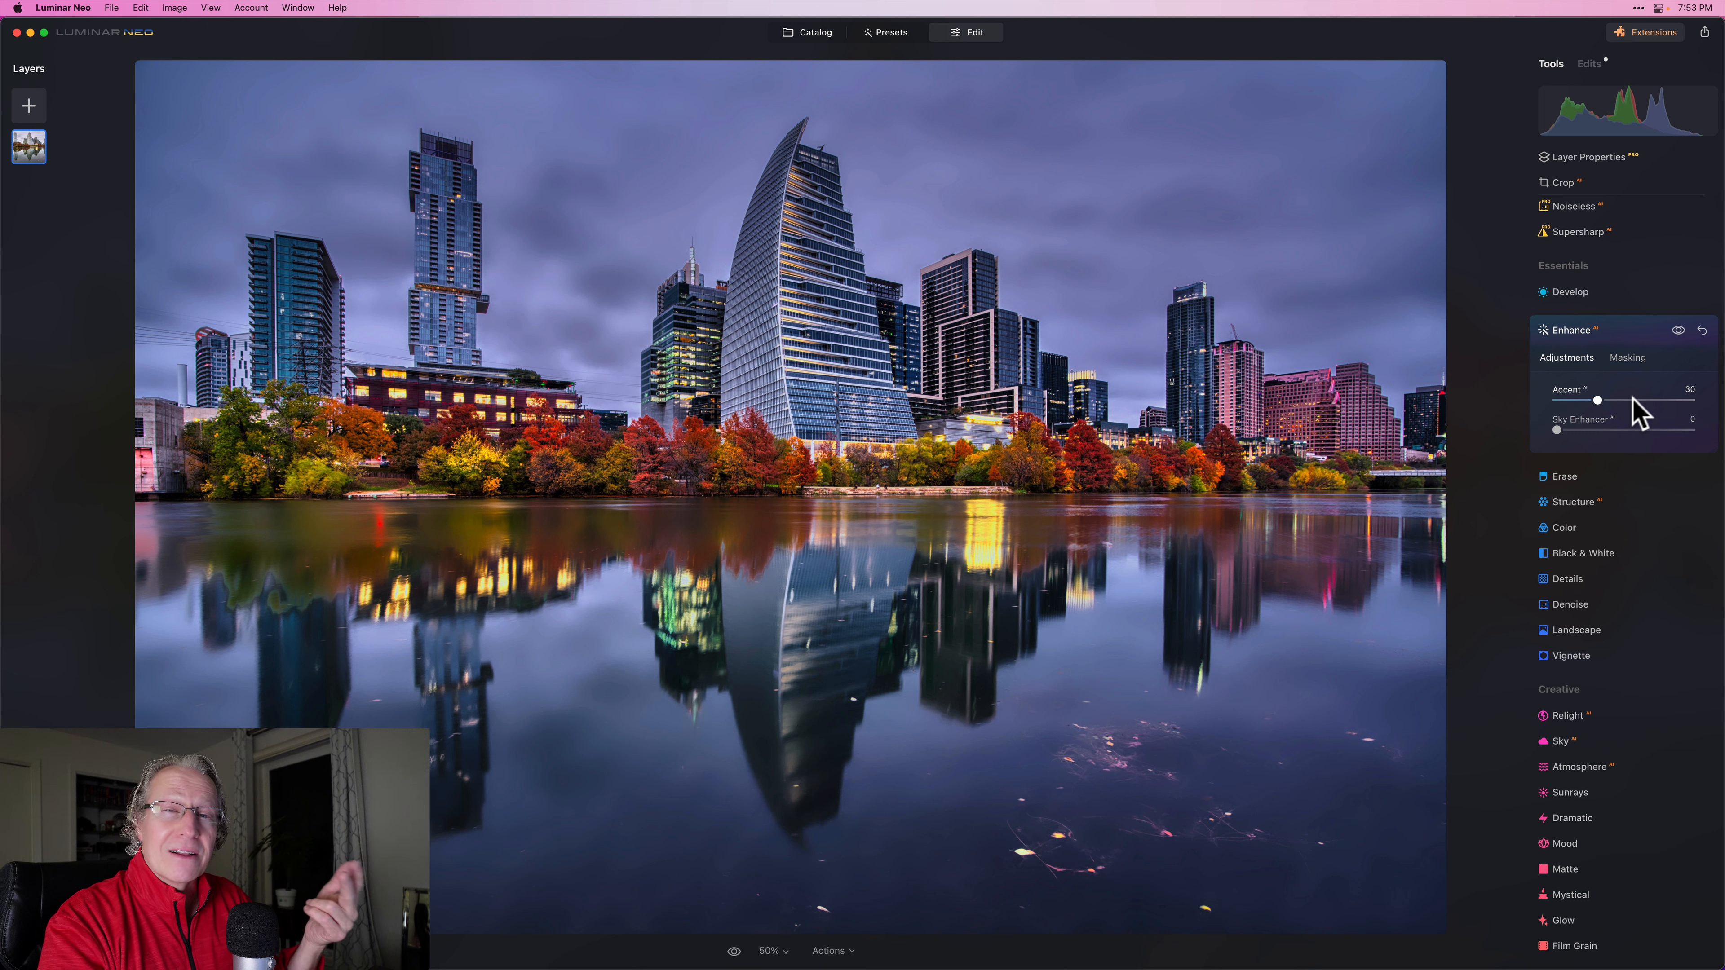
pyautogui.click(1632, 363)
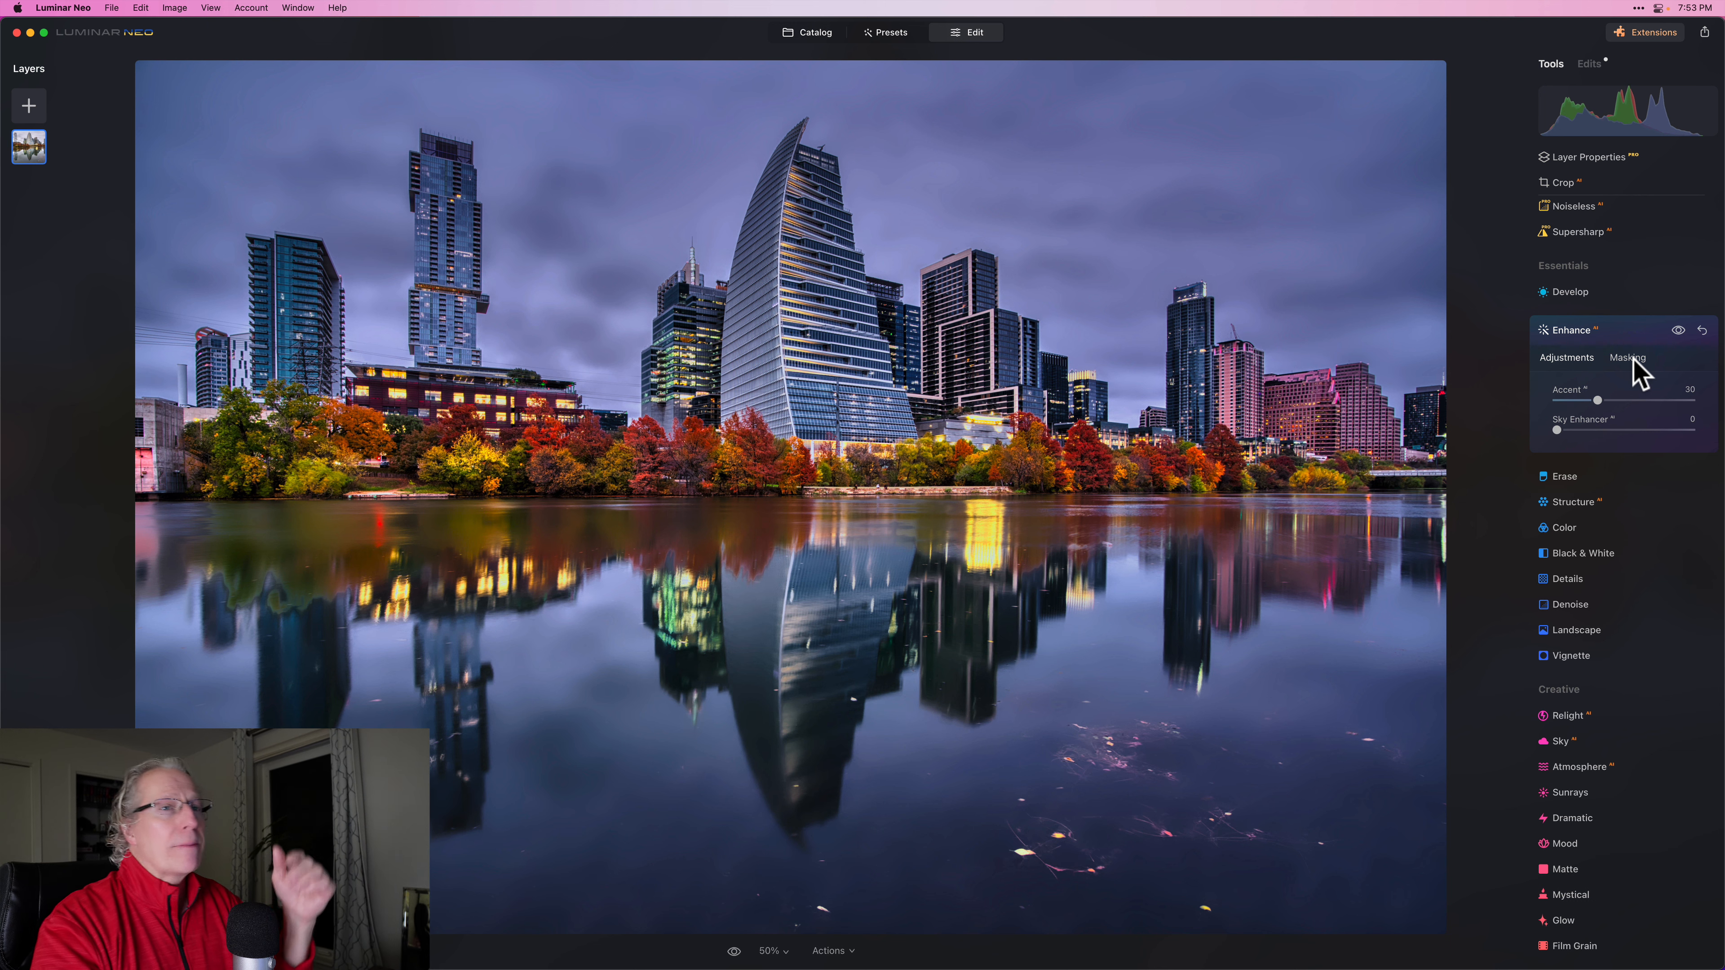
pyautogui.click(1679, 330)
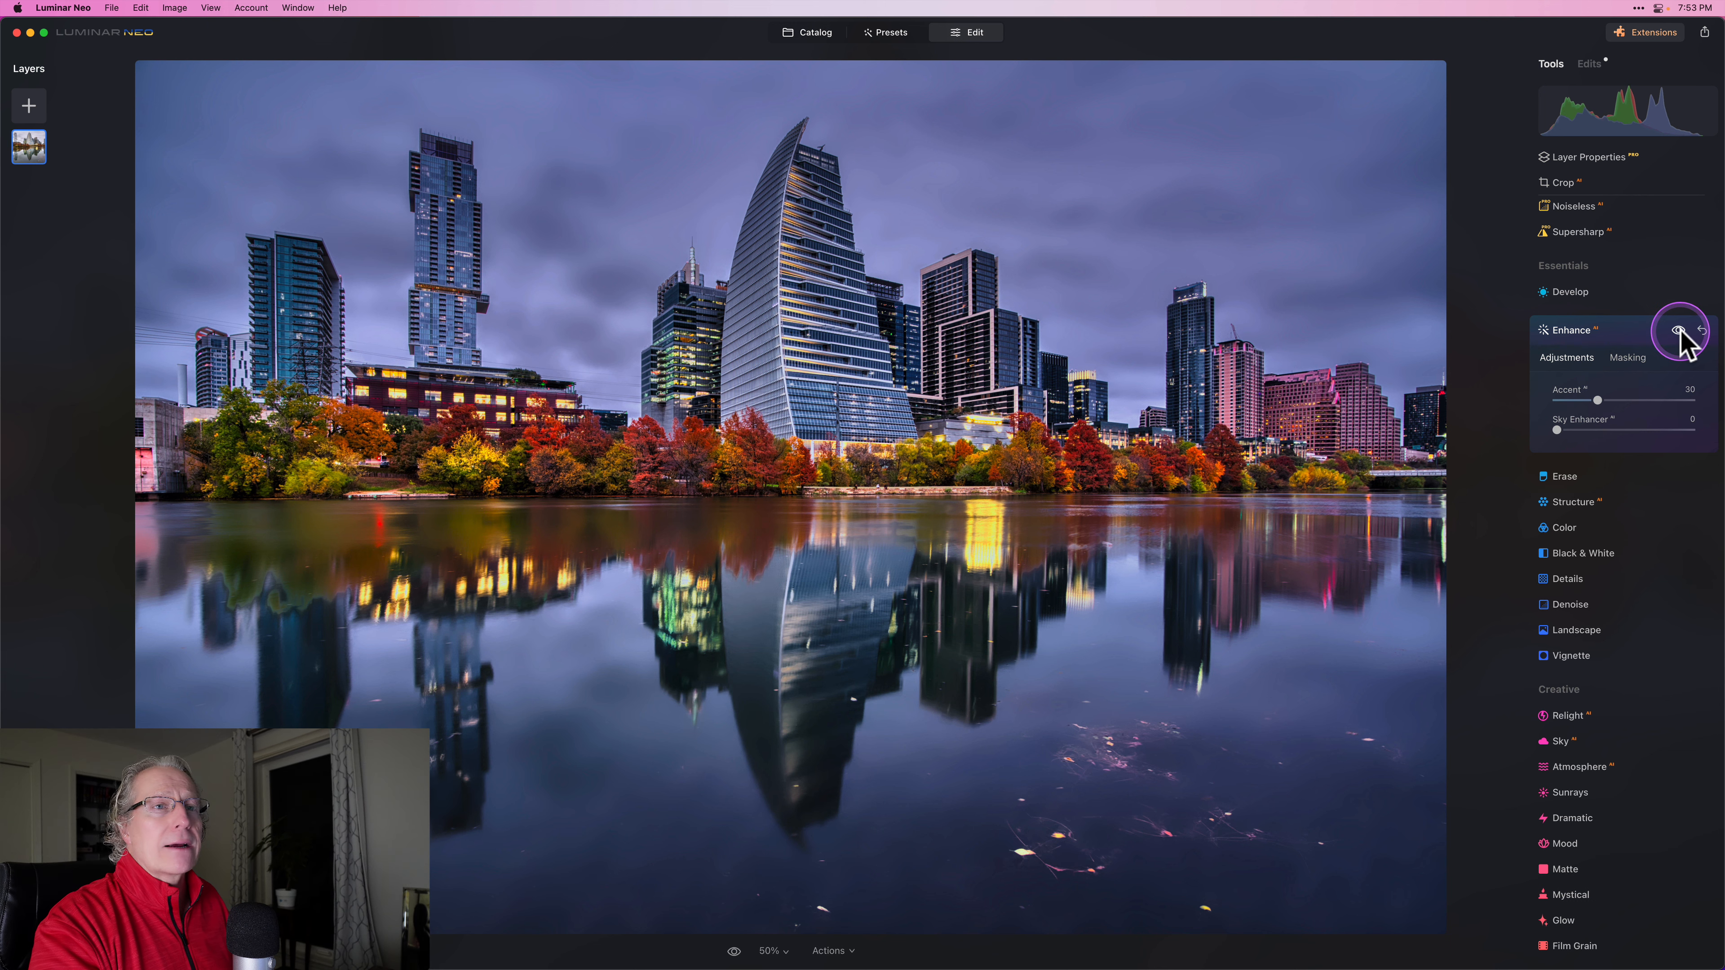
pyautogui.click(1678, 332)
pyautogui.click(1617, 333)
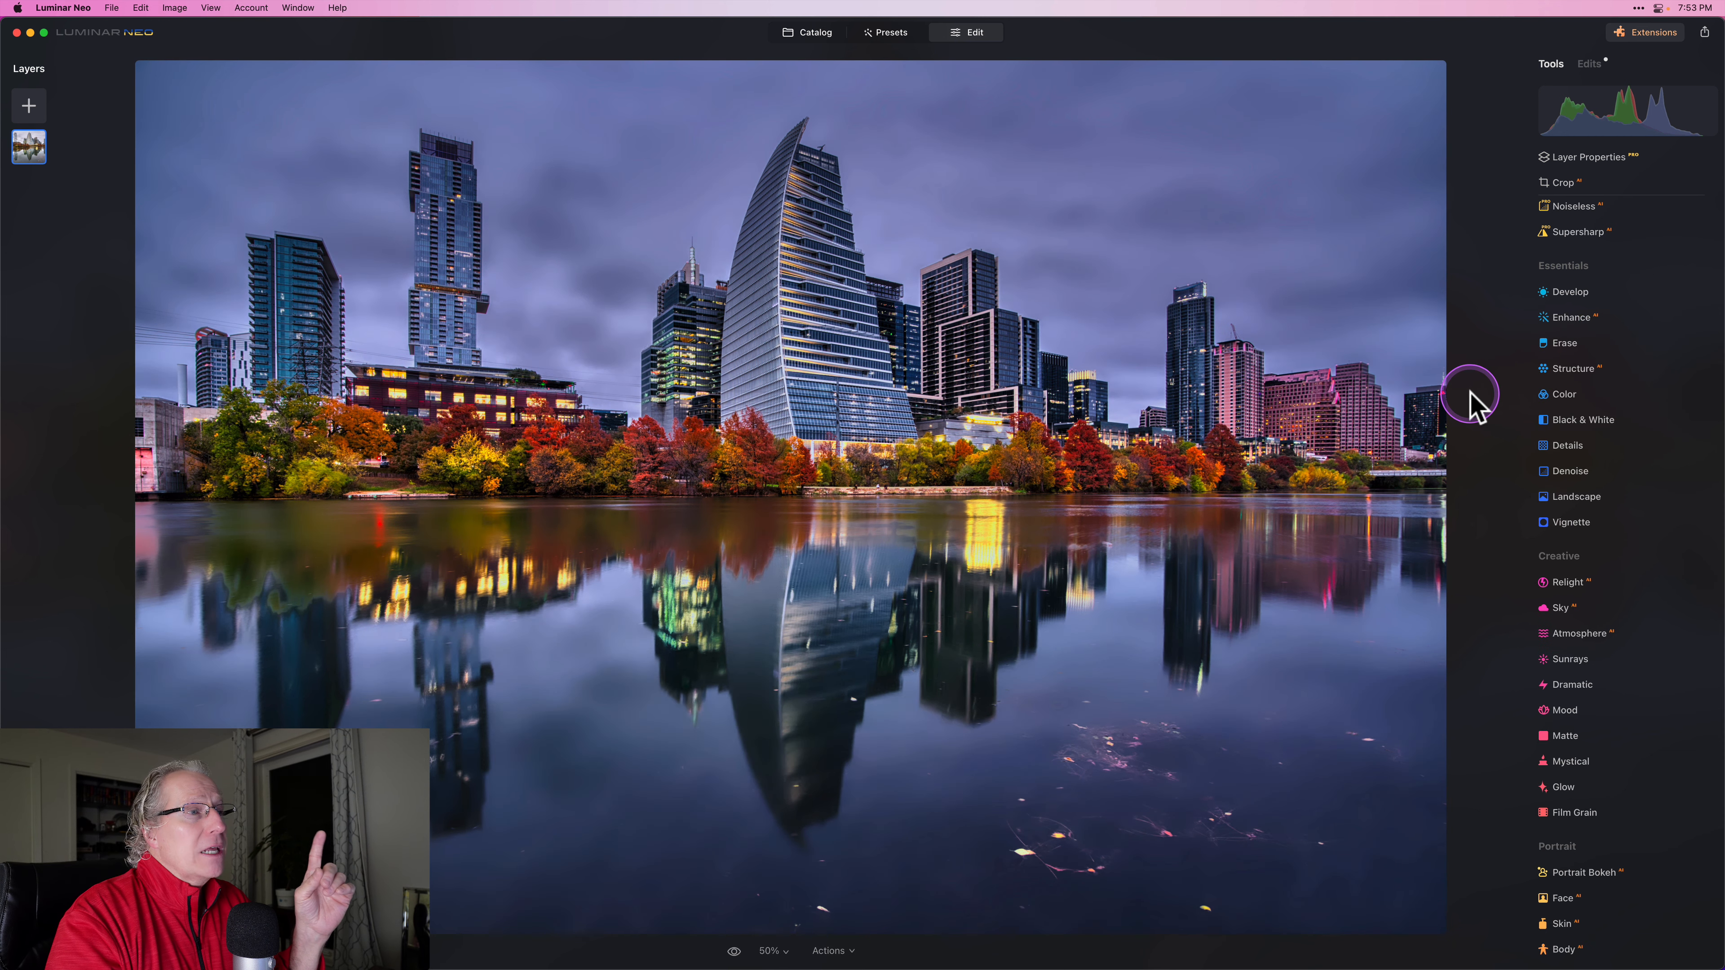
# Compare the fully edited skyline photo with its unedited version
pyautogui.press('\\')
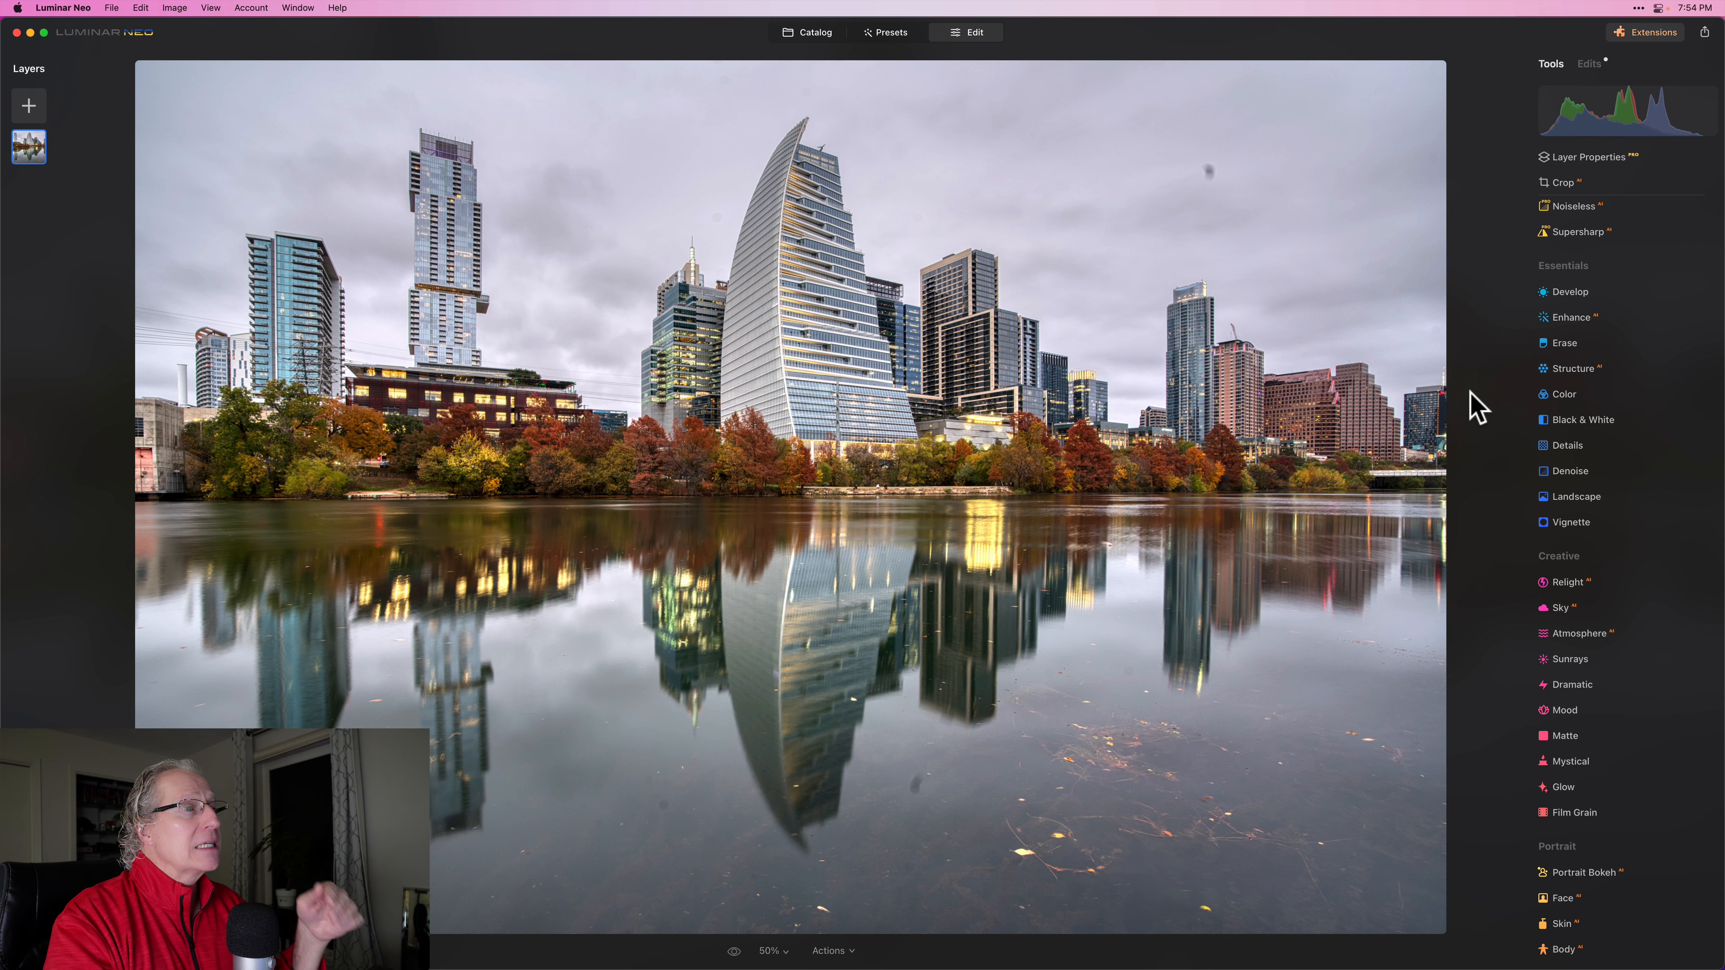
pyautogui.press('\\')
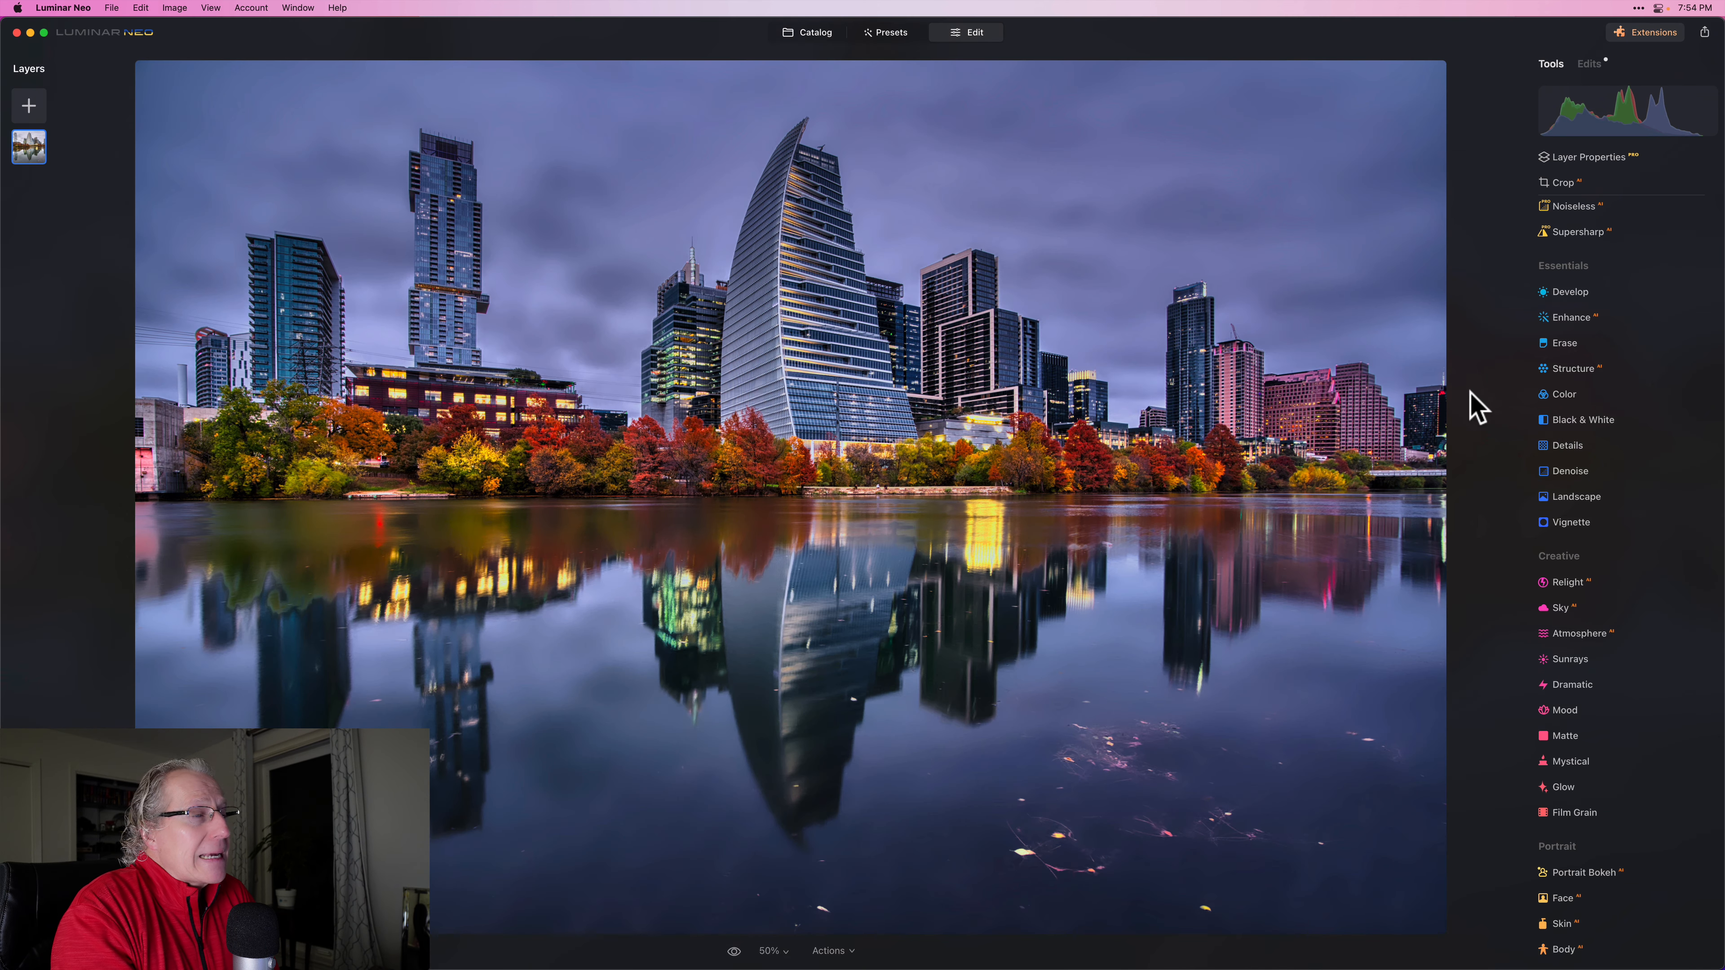